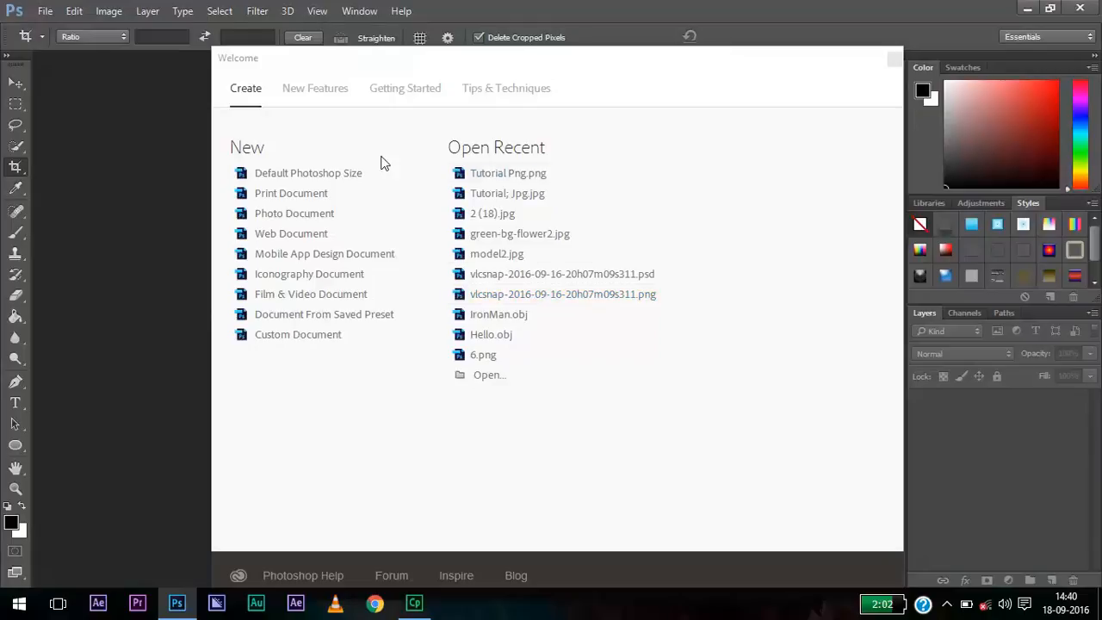
Dismiss the Welcome window
left_click(894, 60)
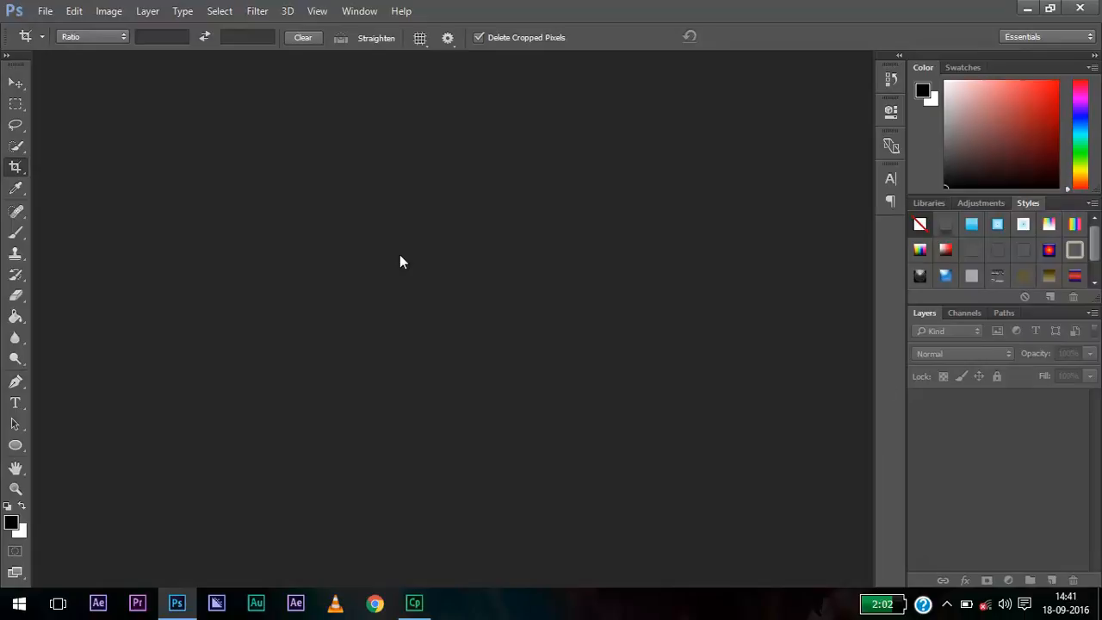
Open the model2 image from the Desktop folder and close the document again
key("ctrl+o")
double_click(475, 155)
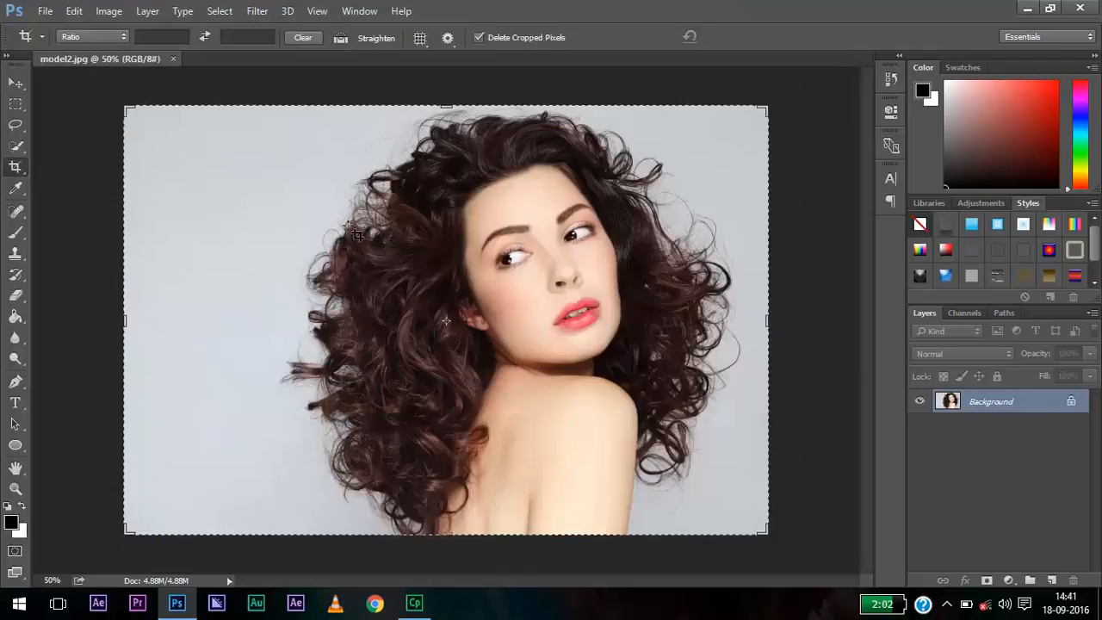
left_click(176, 62)
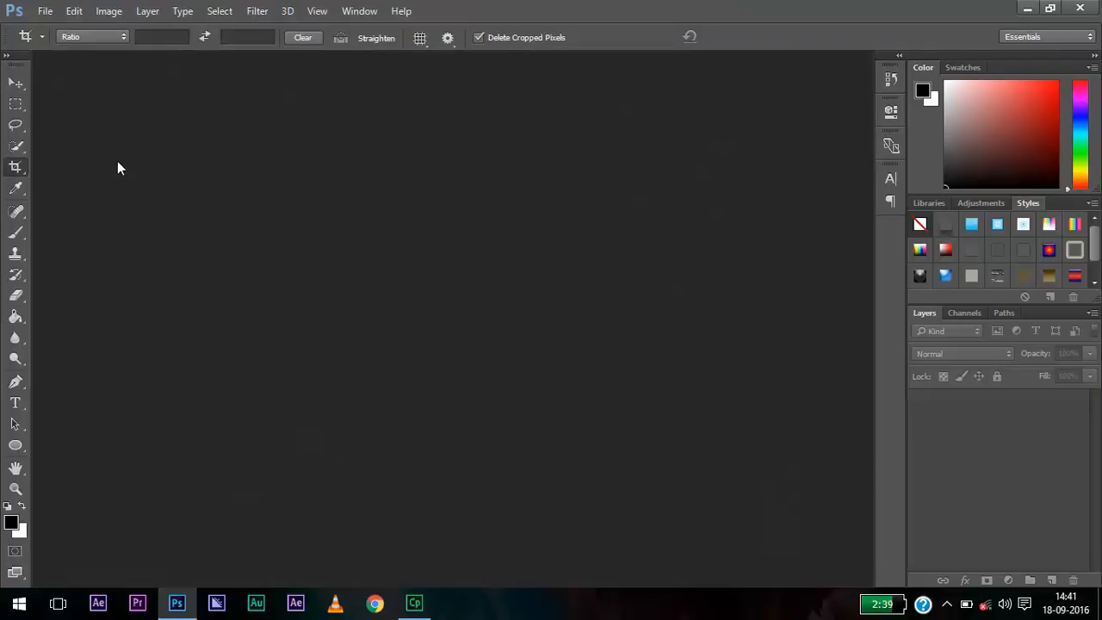
Reopen the model2 image through the Open dialog and close its document without editing
key("ctrl+o")
key("Escape")
key("ctrl+o")
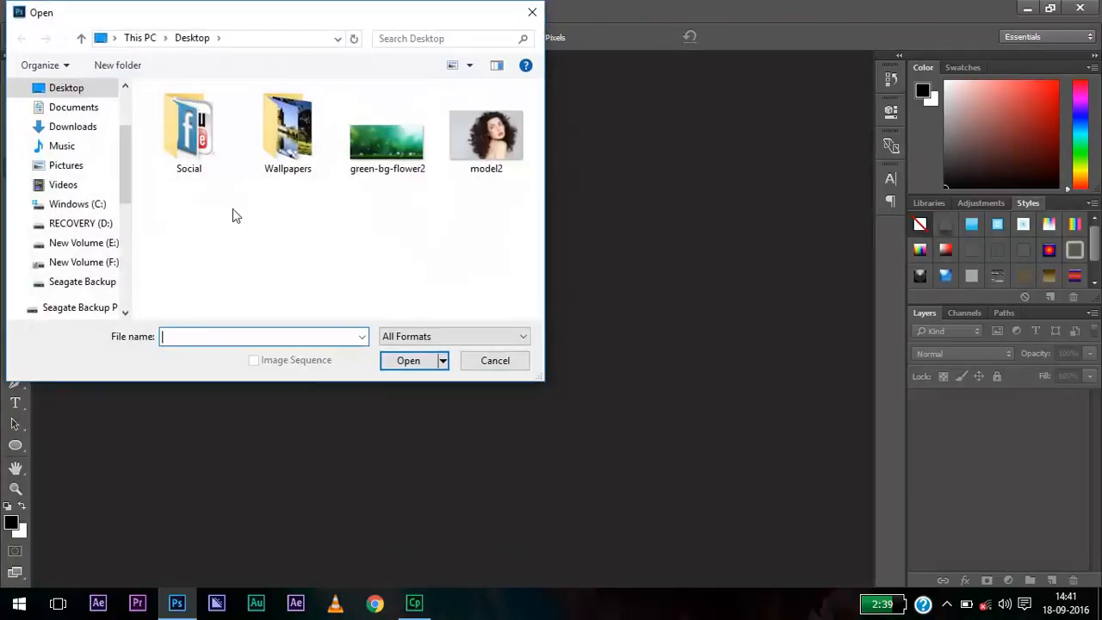
double_click(482, 138)
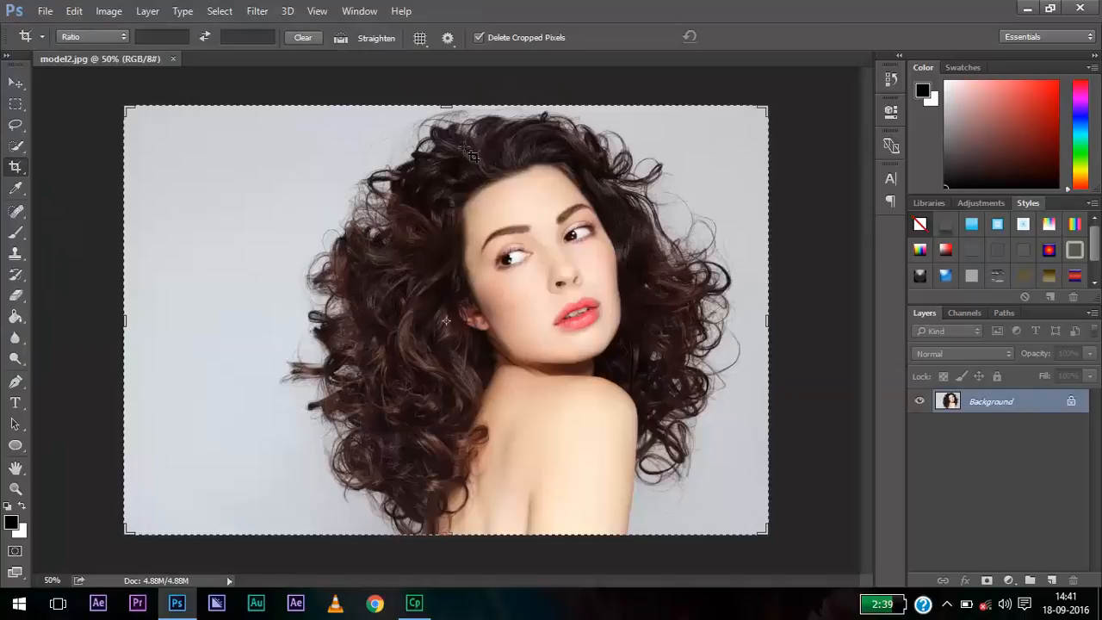
left_click(172, 59)
Show the Windows desktop, bring the model2 file from there into Photoshop, and close the resulting document
key("super+d")
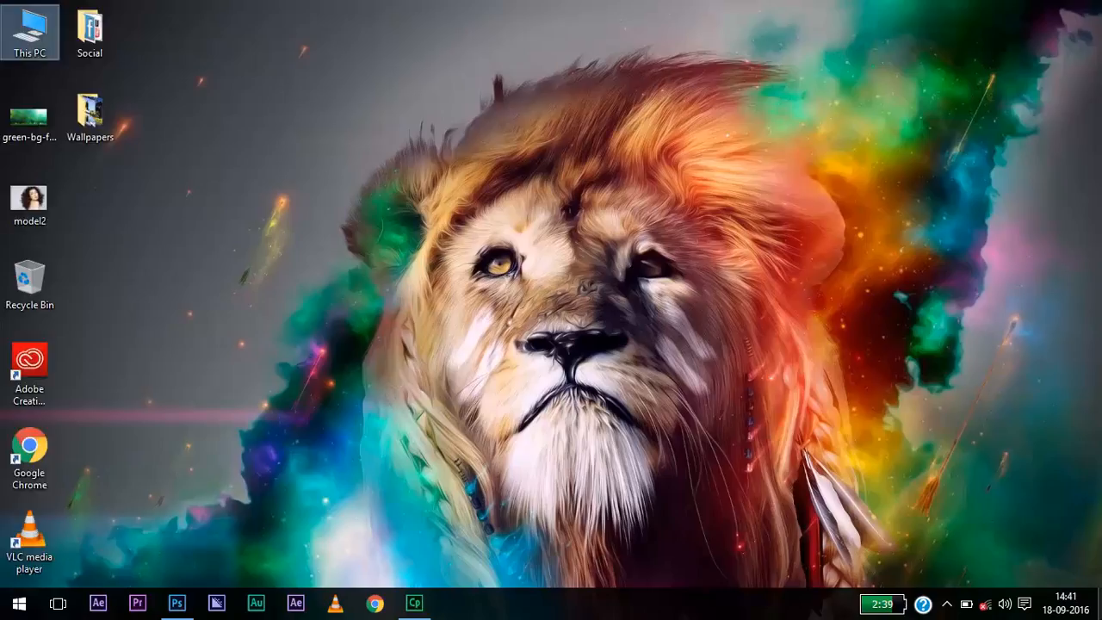
left_click_drag(49, 187, 251, 303)
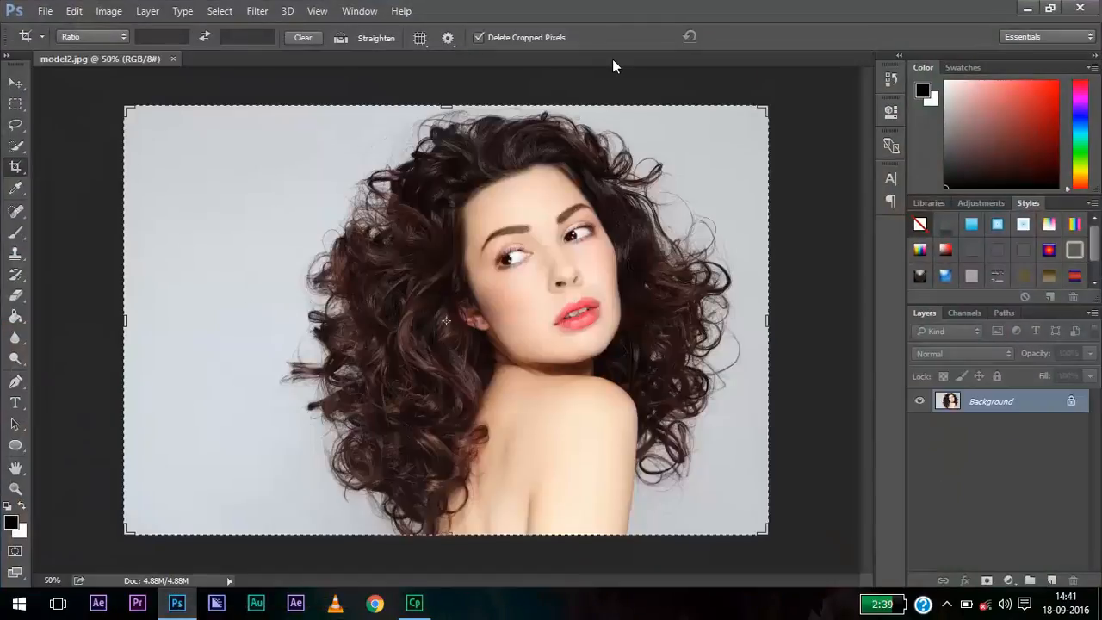
left_click(172, 58)
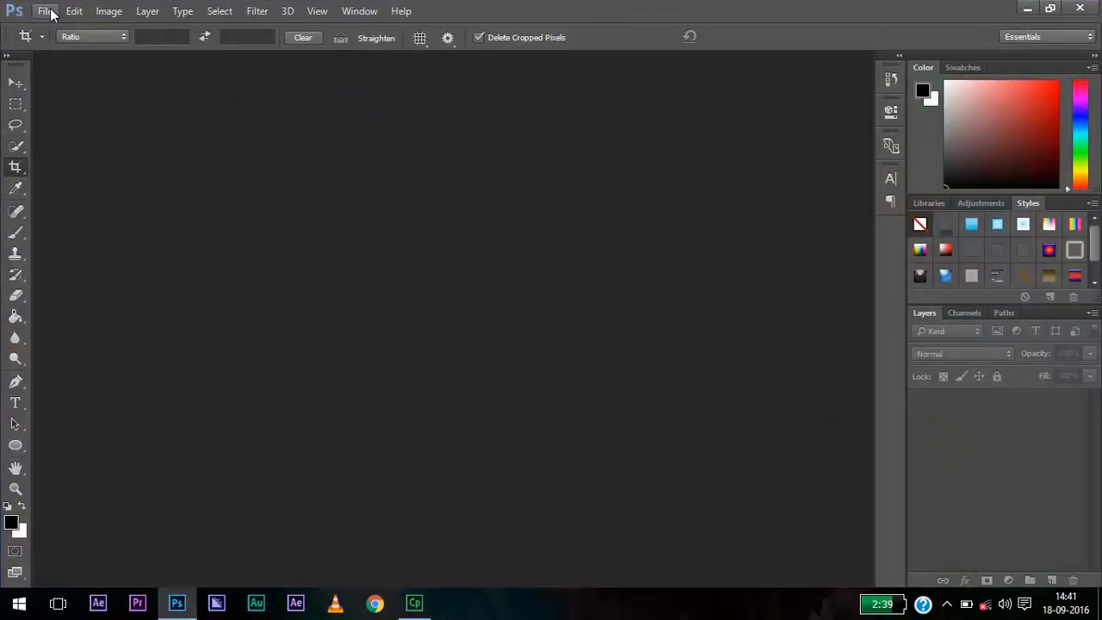
Open the model2 image from the Desktop folder for editing
left_click(47, 12)
left_click(64, 43)
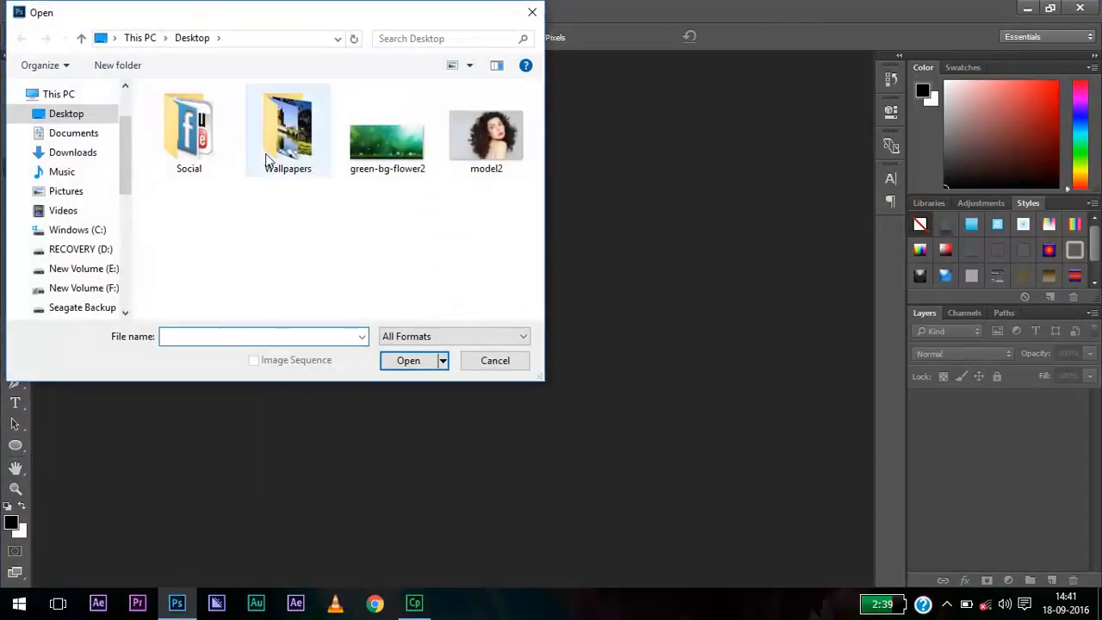
double_click(485, 146)
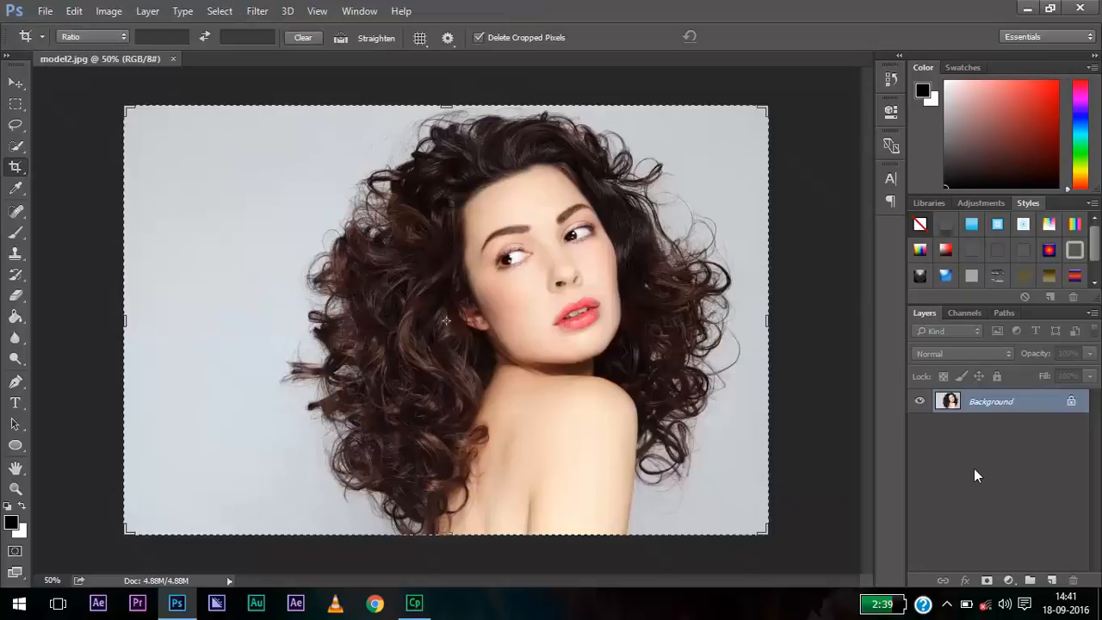
Activate the Move tool and unlock the Background layer so it becomes a regular layer
left_click(16, 83)
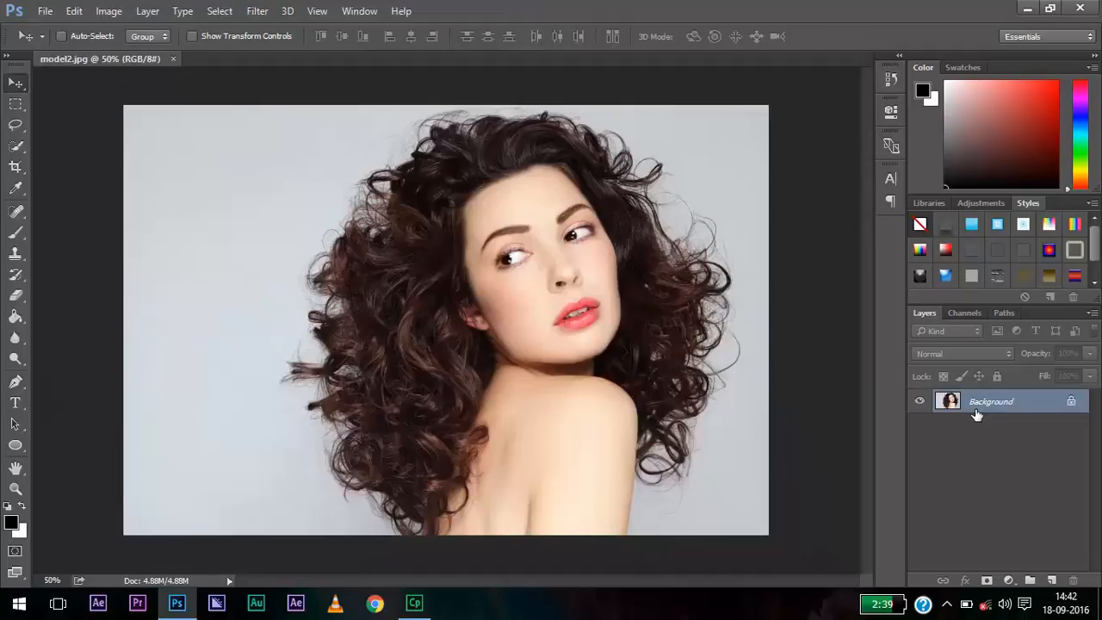
left_click(1072, 402)
key("h")
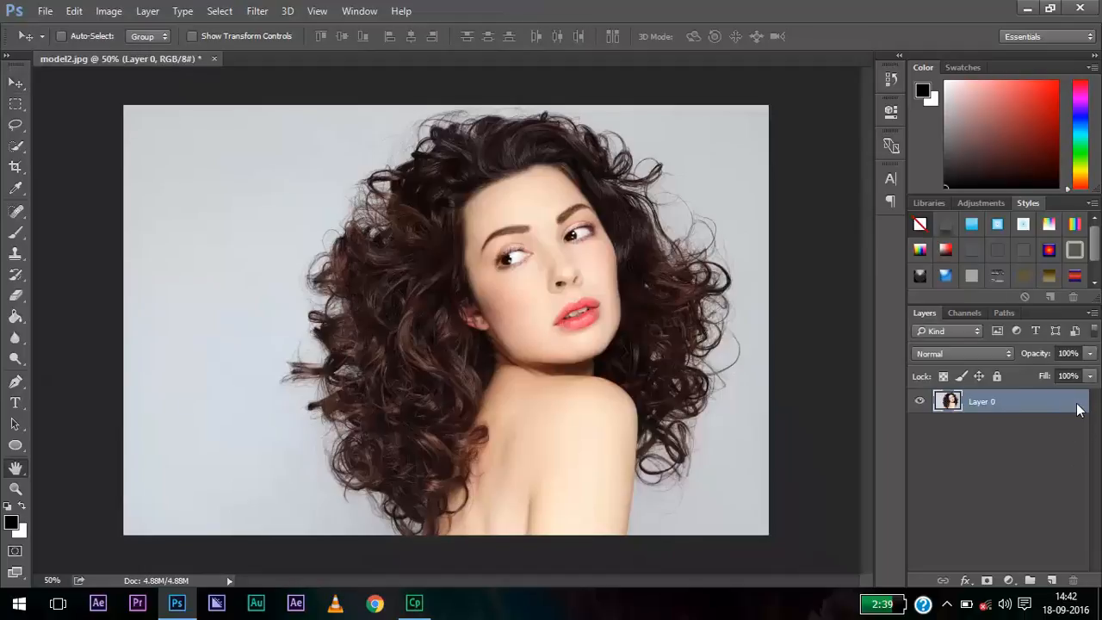
double_click(1059, 402)
left_click(960, 165)
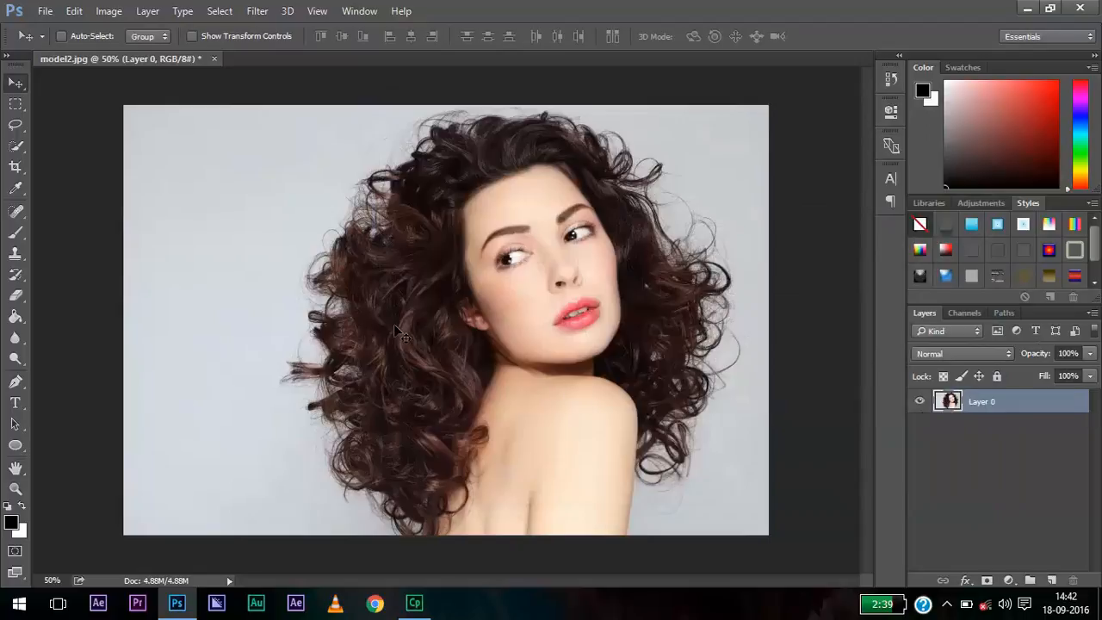
Select a full-height strip of grey background along the photo's left edge with the Rectangular Marquee tool
left_click(22, 105)
left_click(17, 109)
left_click(18, 109)
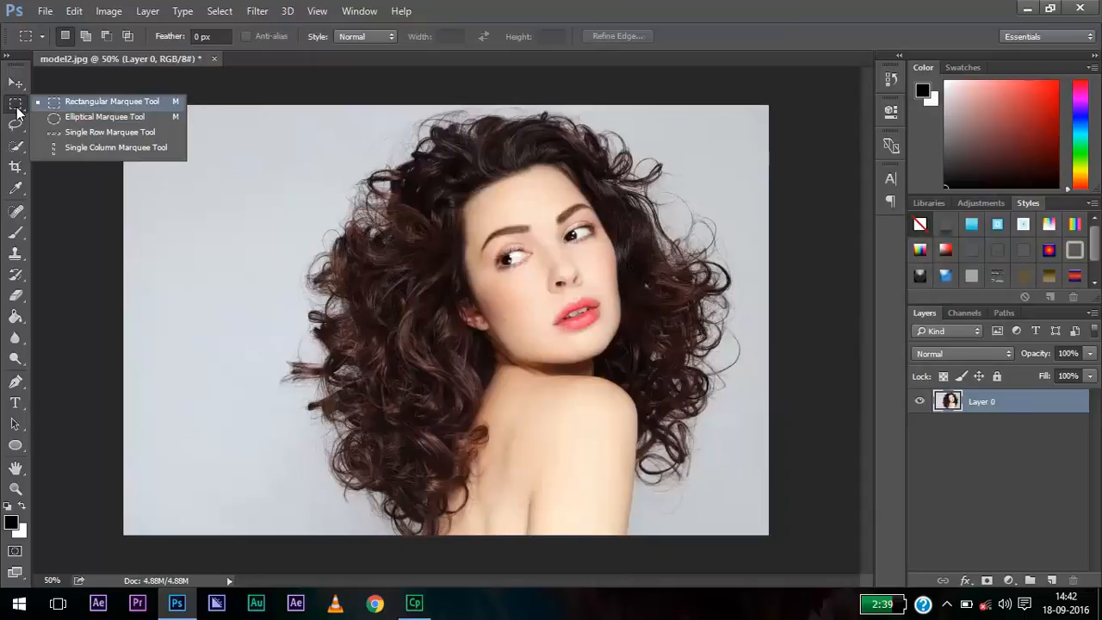
left_click(90, 107)
left_click_drag(104, 92, 277, 592)
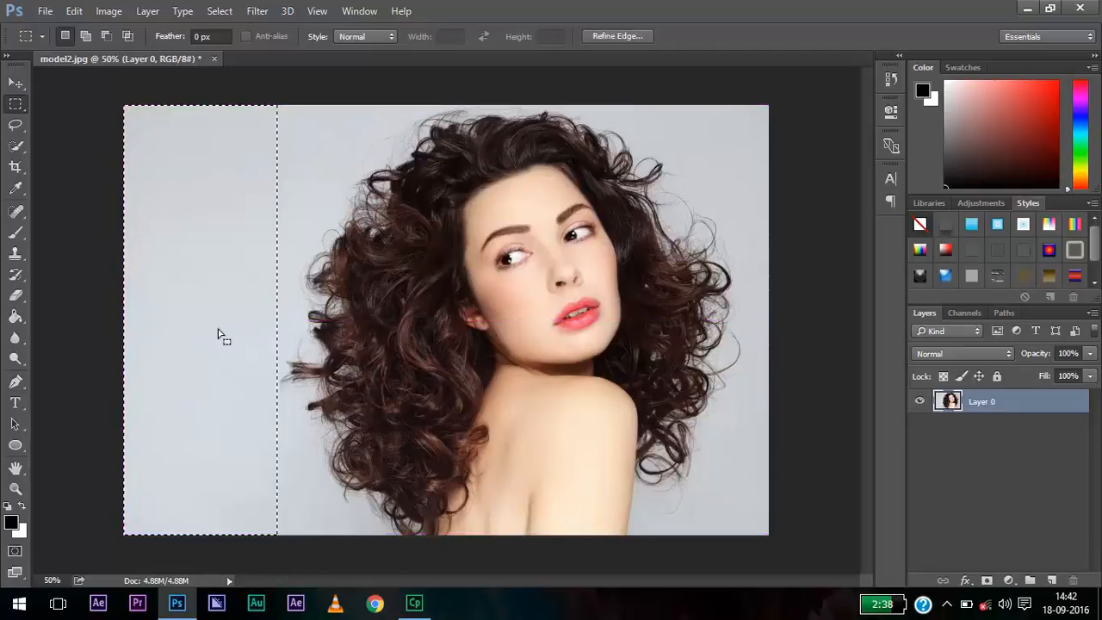
Draw an elliptical and a perfectly circular selection on the grey background with the Elliptical Marquee tool, deselecting each one
right_click(14, 108)
left_click(71, 116)
left_click(241, 155)
left_click_drag(135, 138, 254, 224)
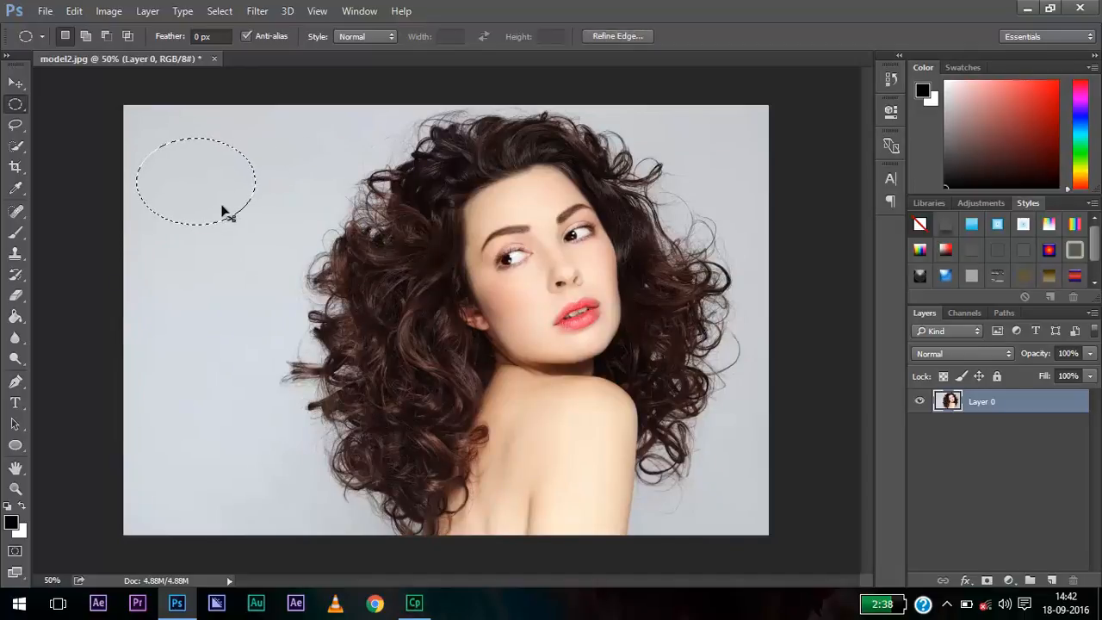
left_click(221, 211)
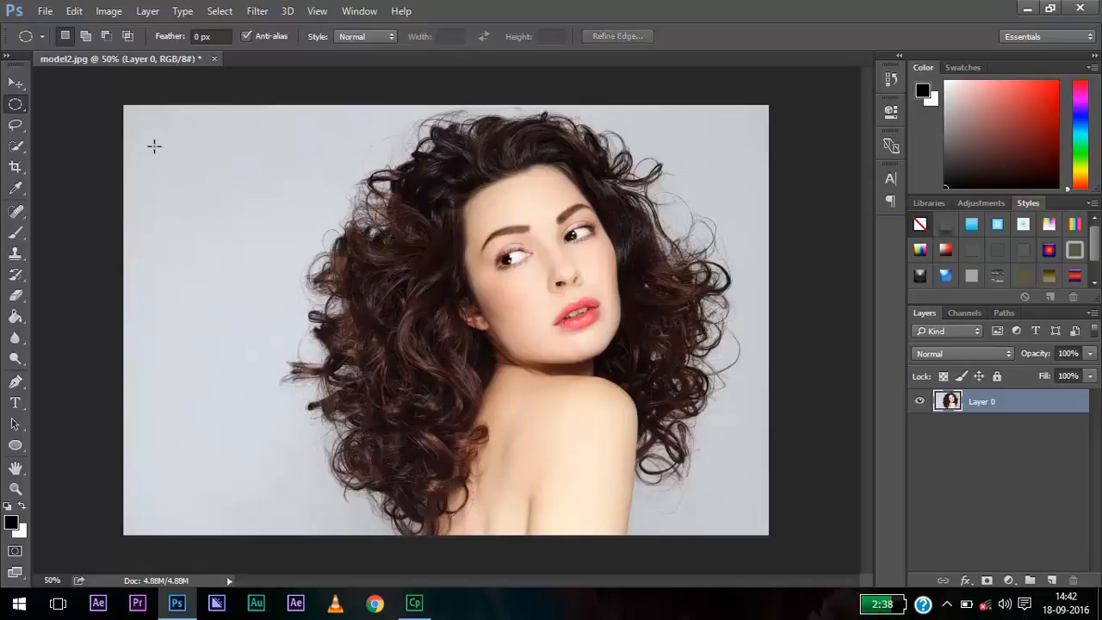
left_click_drag(154, 136, 312, 469)
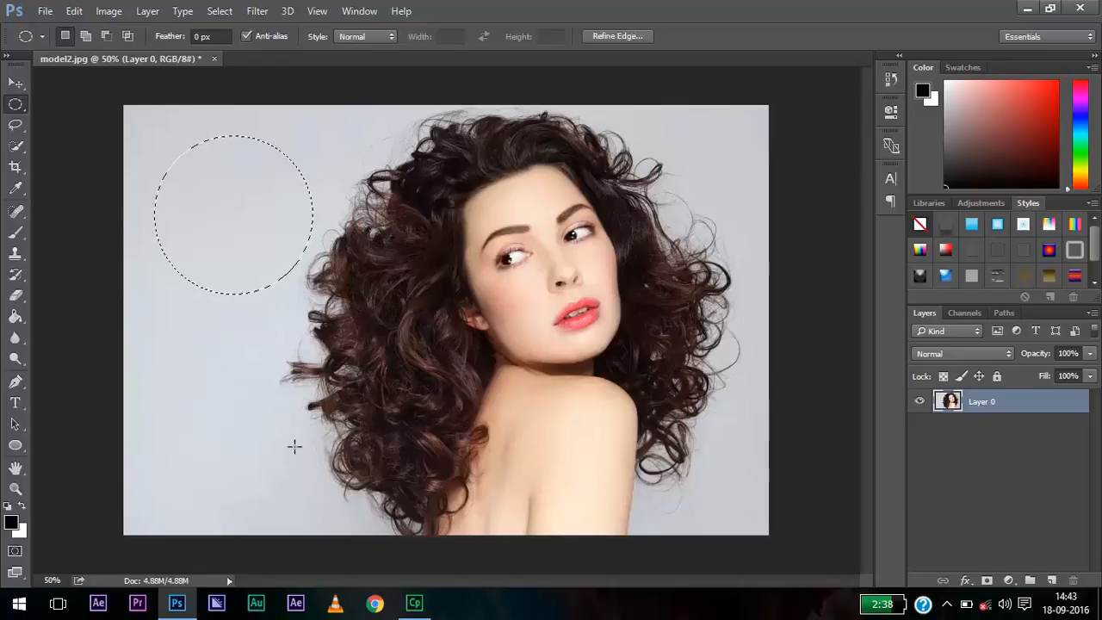
key("ctrl+d")
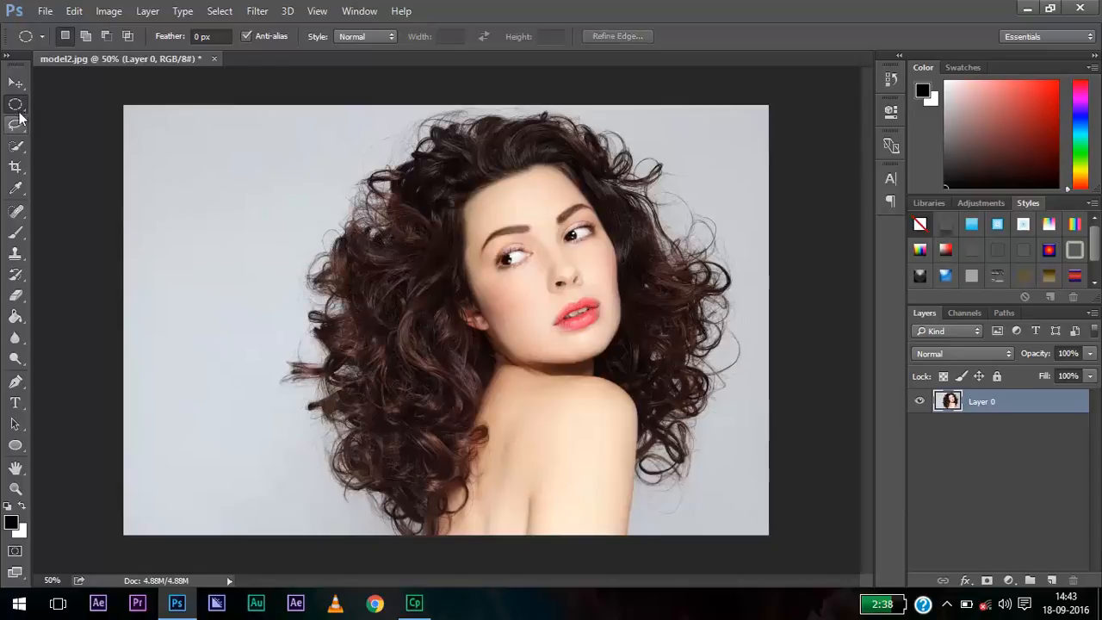
Return to the Rectangular Marquee tool, draw a small selection on the grey background and deselect it
right_click(15, 104)
left_click(78, 103)
left_click_drag(150, 150, 276, 264)
left_click(276, 264)
Draw an irregular freehand selection on the background left of the hair with the Lasso tool and deselect it
left_click(12, 127)
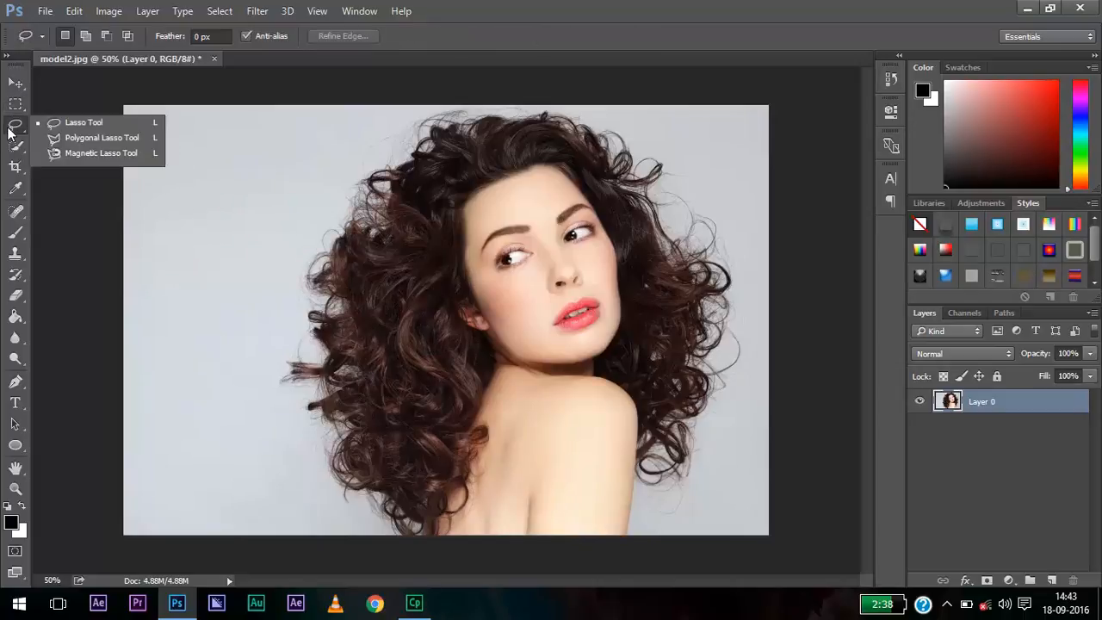
left_click(66, 121)
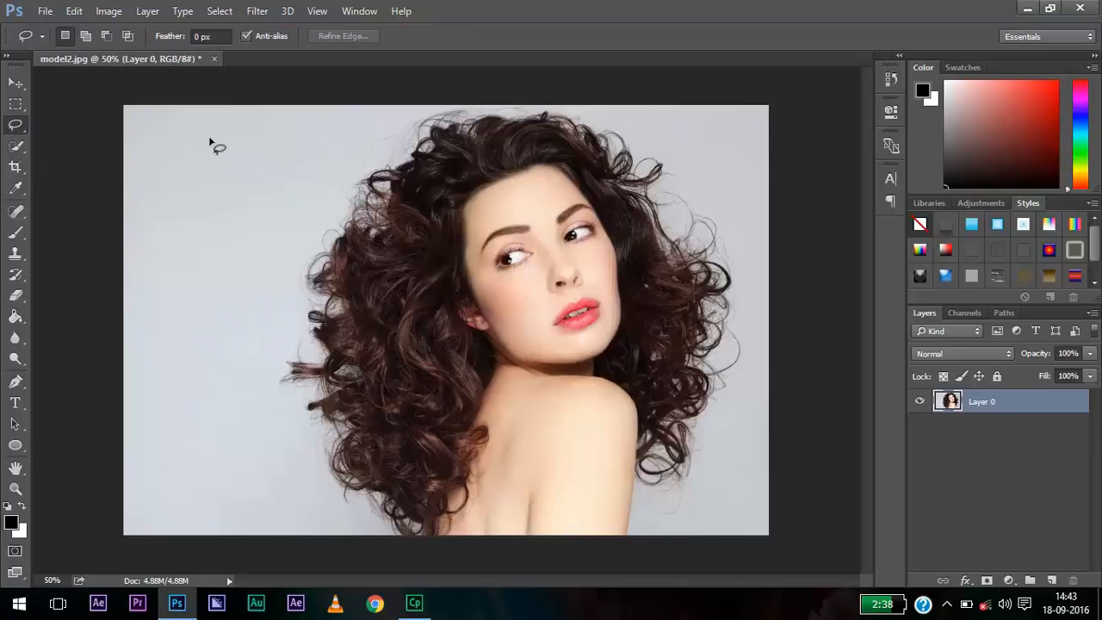
mouse_move(210, 138)
left_mouse_down()
mouse_move(156, 162)
mouse_move(164, 213)
mouse_move(193, 215)
mouse_move(207, 257)
mouse_move(173, 291)
mouse_move(185, 329)
mouse_move(253, 338)
mouse_move(292, 202)
mouse_move(277, 164)
mouse_move(281, 123)
mouse_move(244, 110)
mouse_move(212, 146)
left_mouse_up()
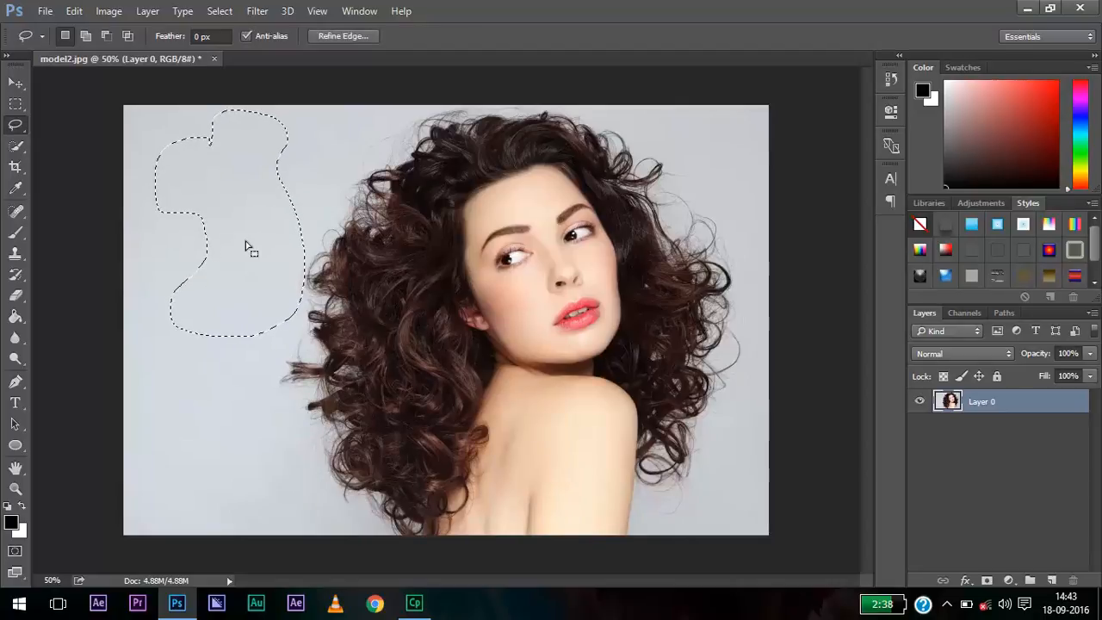
left_click(247, 248)
Select the grey background around the woman with the Magic Wand tool at a tolerance of 32
right_click(15, 124)
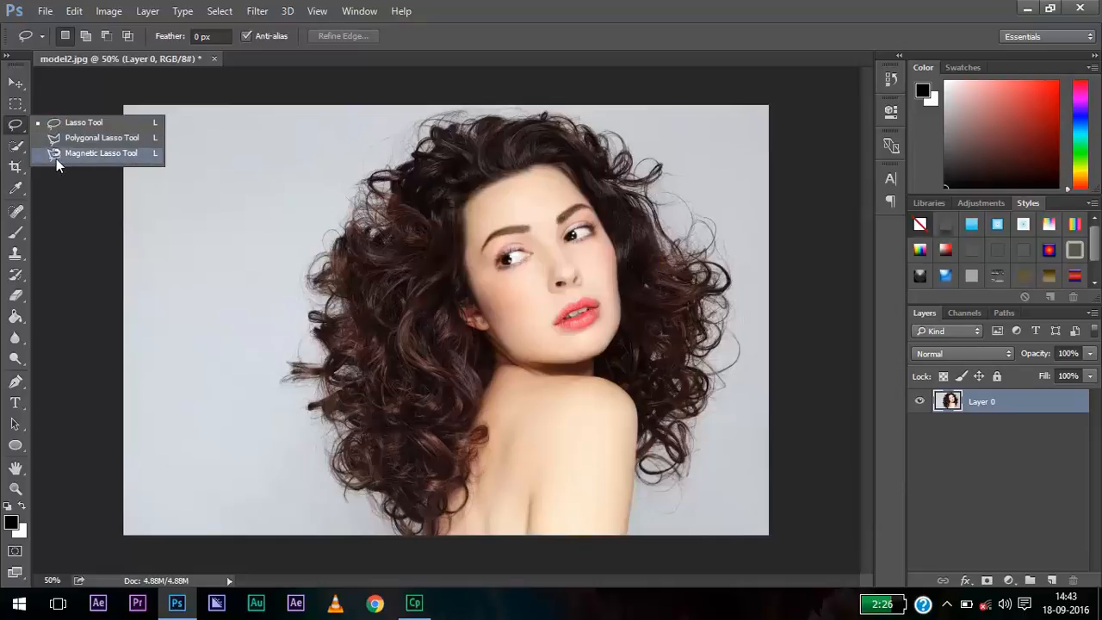
left_click(18, 147)
right_click(18, 147)
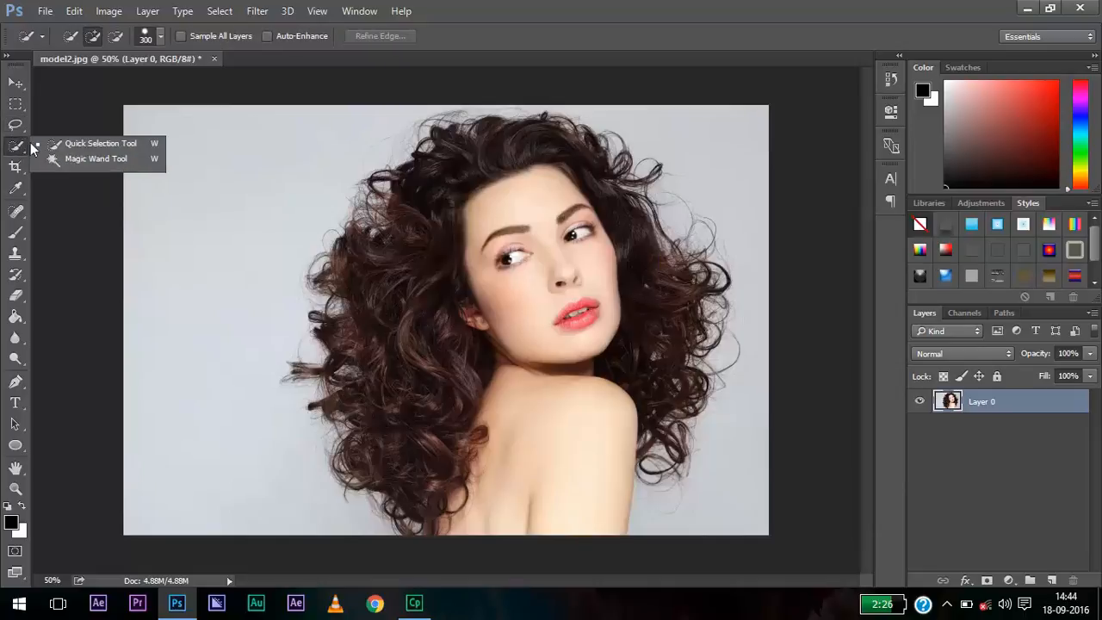
left_click(88, 157)
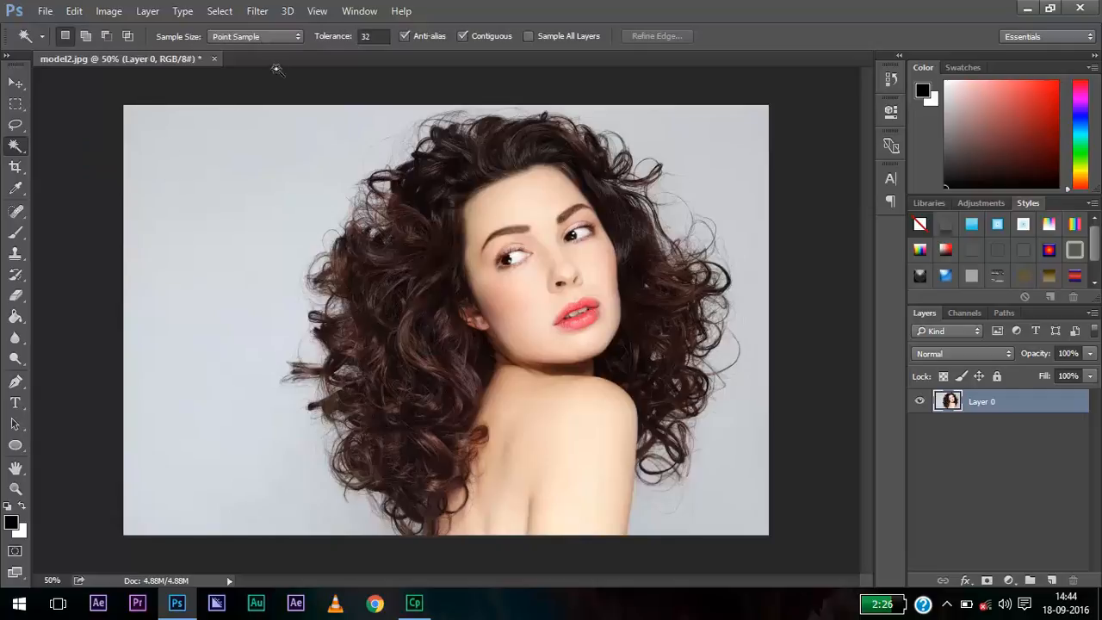
left_click(205, 180)
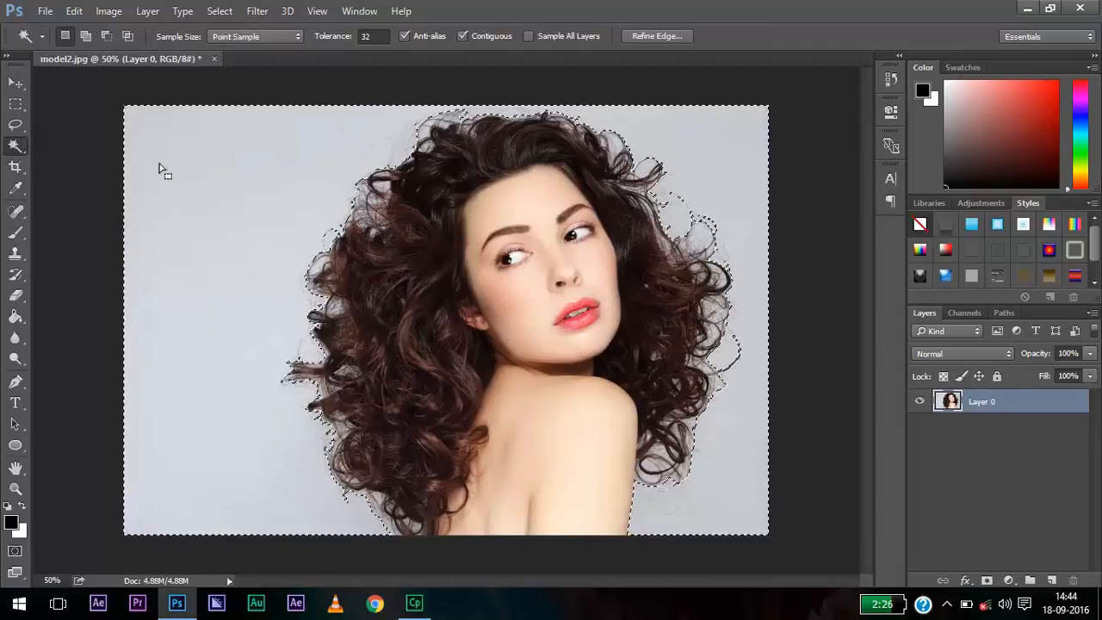
Set the Magic Wand tolerance to 7, clear the selection and sample the background left of the hair again
left_click(333, 41)
left_click_drag(333, 40, 301, 48)
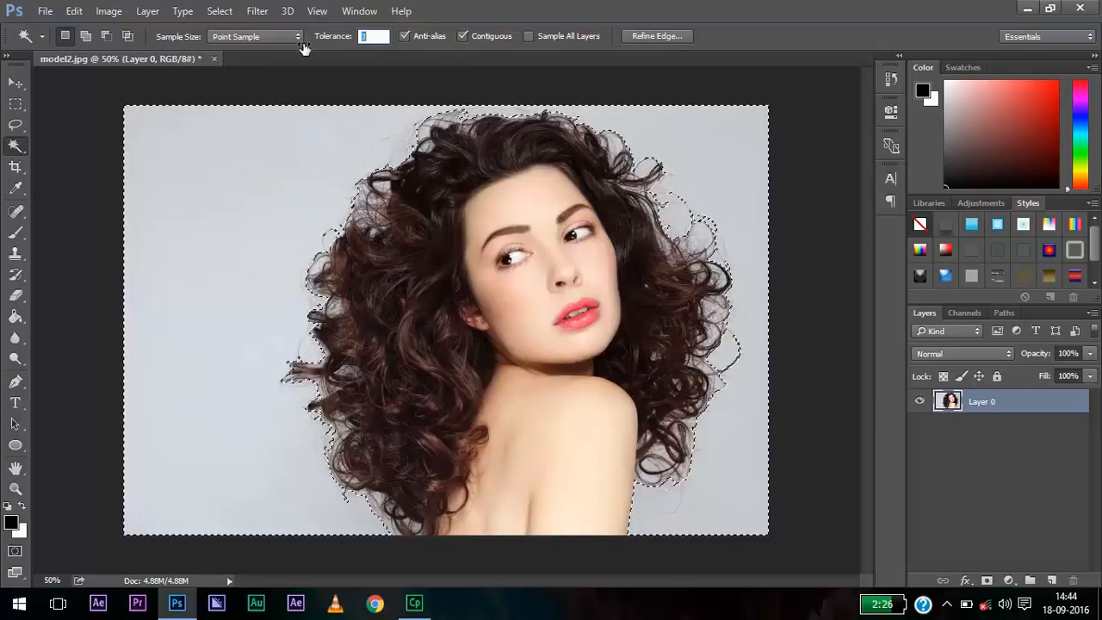
key("ctrl+d")
left_click(201, 277)
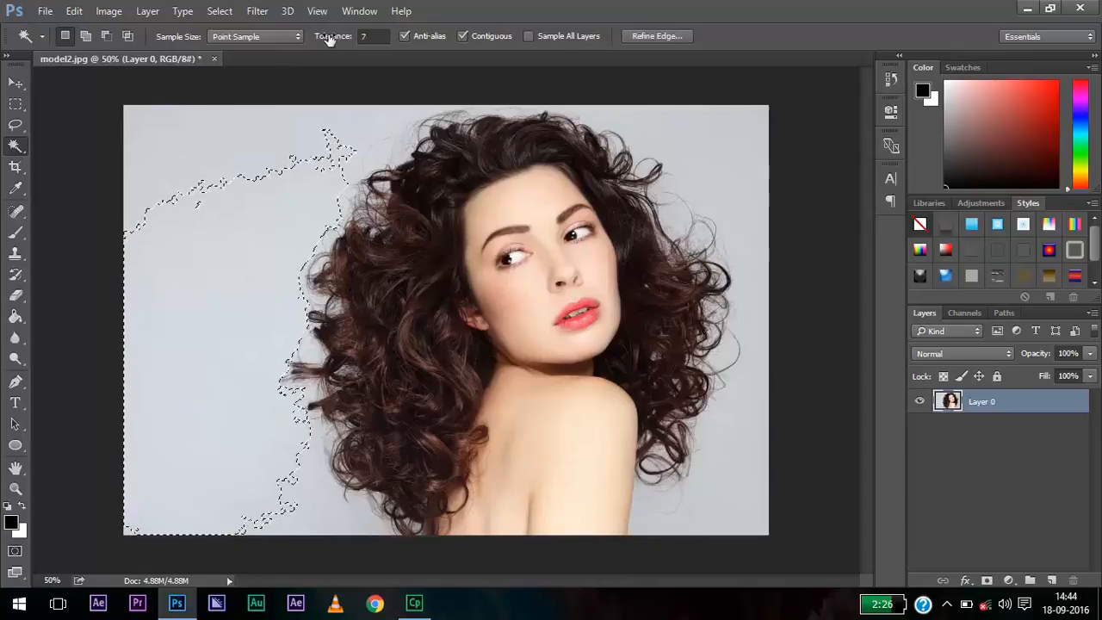
Set the Magic Wand tolerance to 36, select the grey background with it and deselect
left_click_drag(331, 36, 353, 40)
left_click(689, 128)
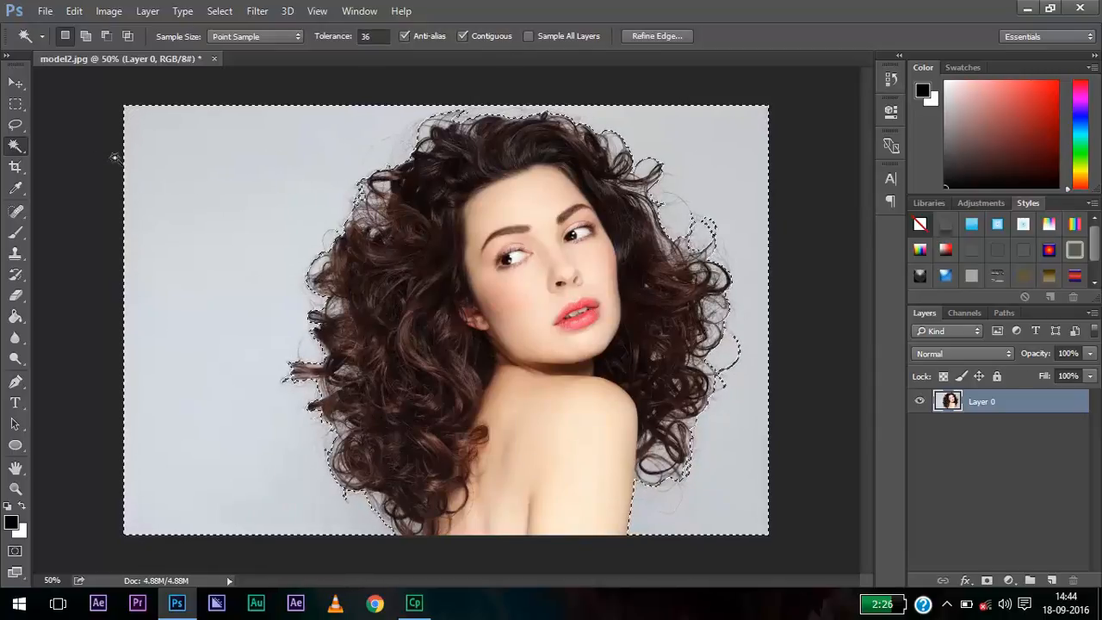
key("ctrl+d")
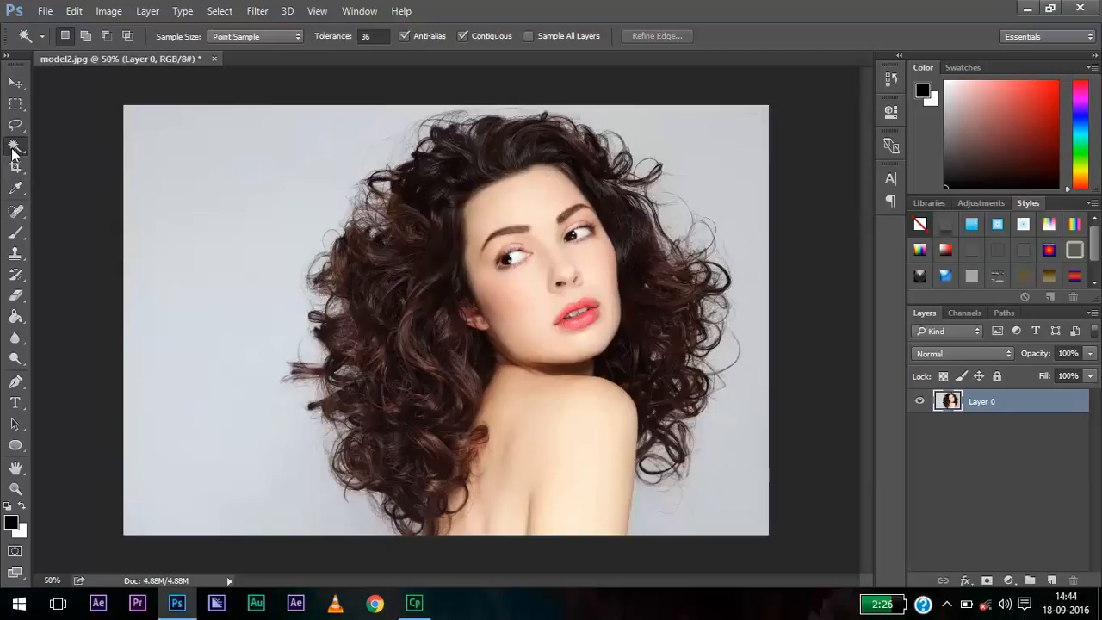
Select the woman's hair, face and shoulder with the Quick Selection tool at brush size 300
right_click(14, 148)
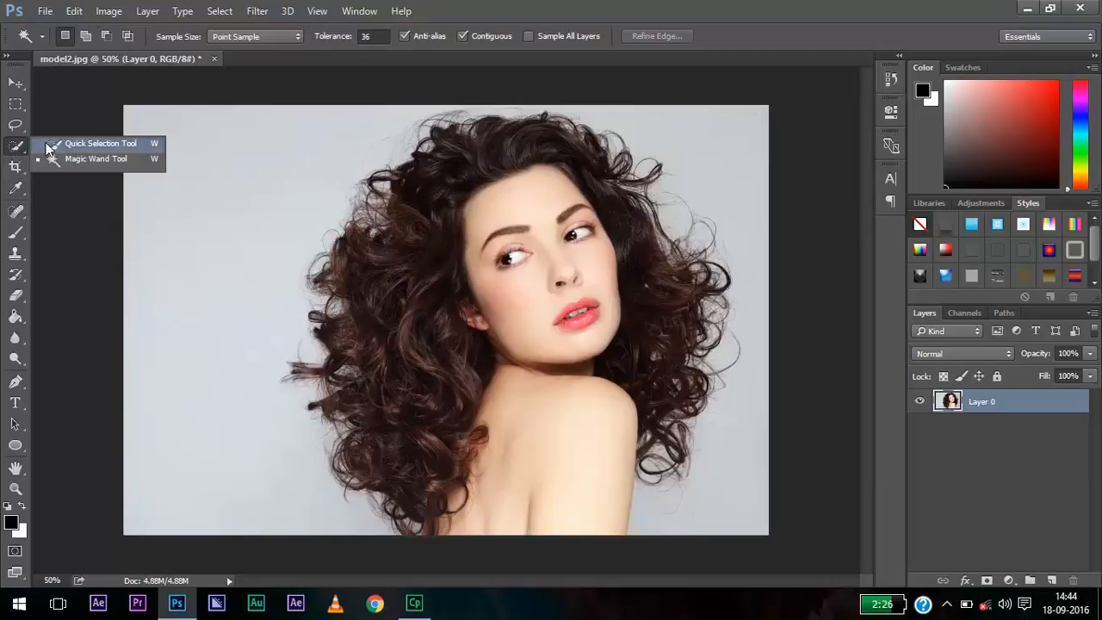
left_click(94, 144)
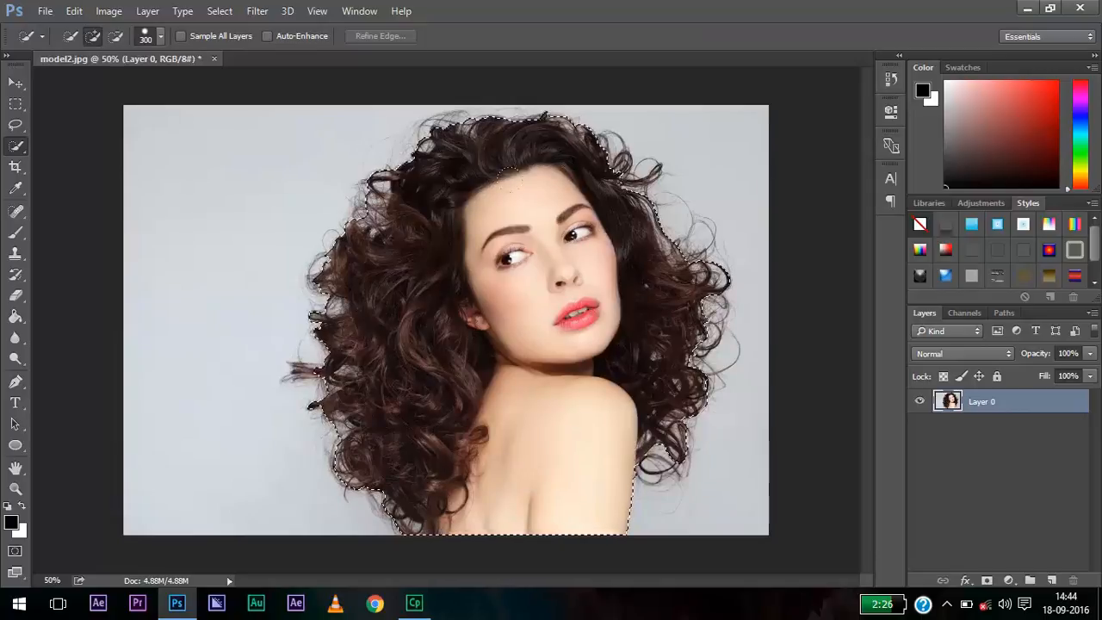
left_click_drag(556, 254, 530, 249)
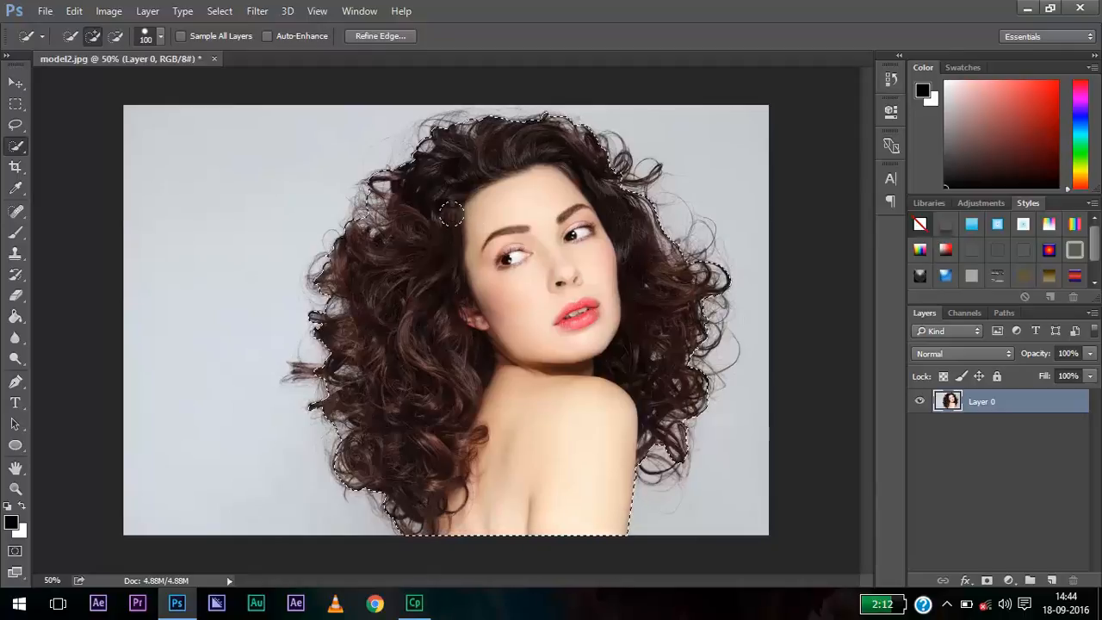
Set the brush size to 200, then preview the woman's selection On Black in Refine Edge and accept it
key("bracketleft")
key("bracketleft")
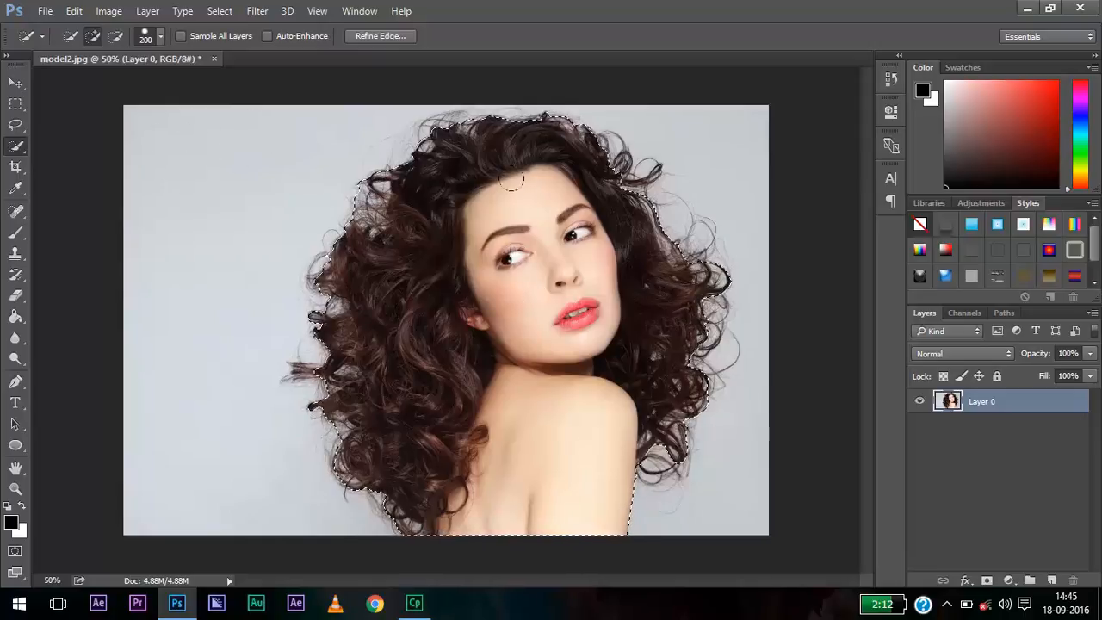
right_click(492, 231)
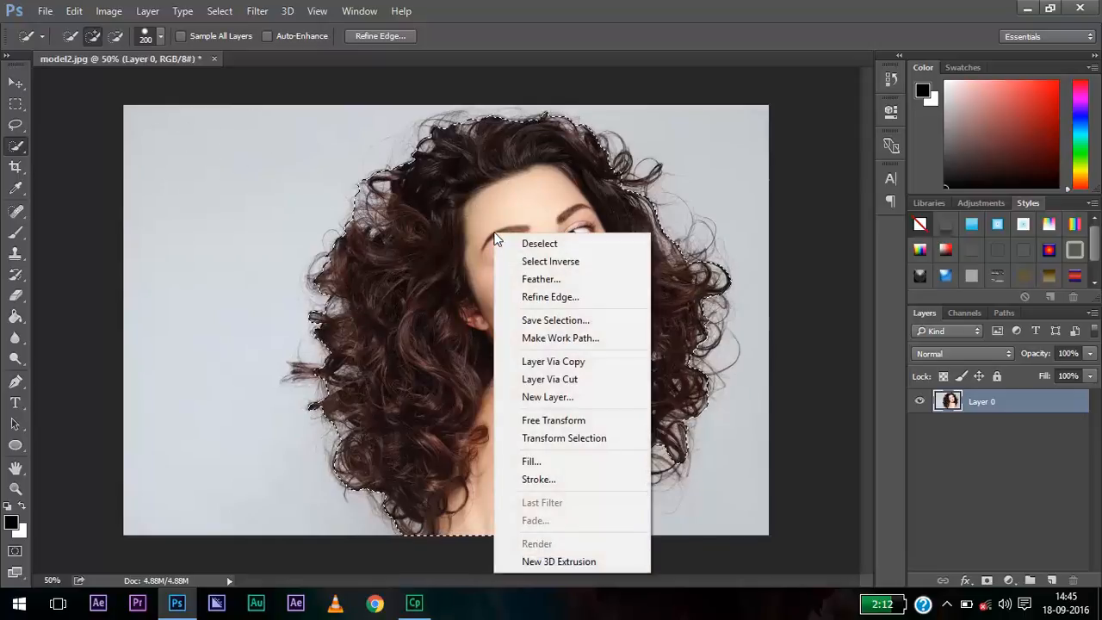
left_click(561, 300)
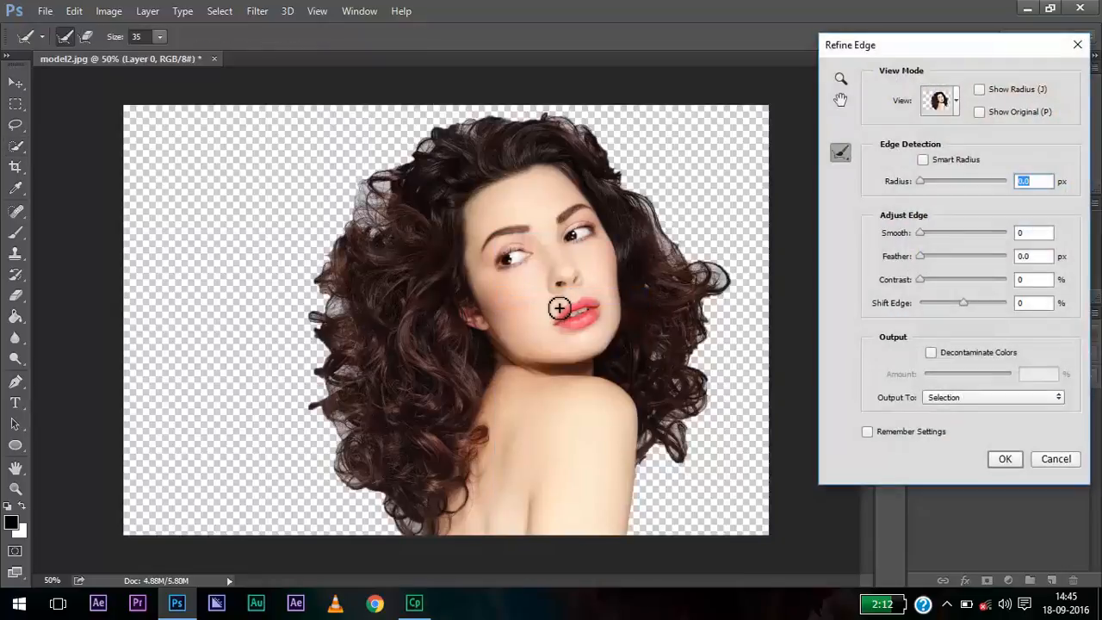
left_click(957, 103)
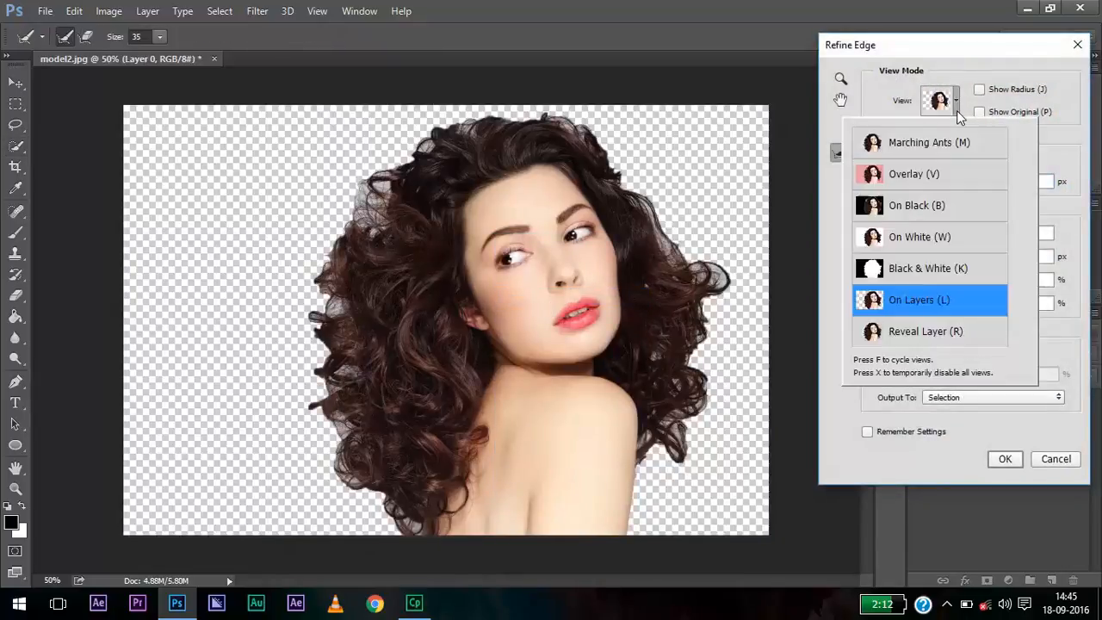
left_click(915, 206)
left_click(1005, 457)
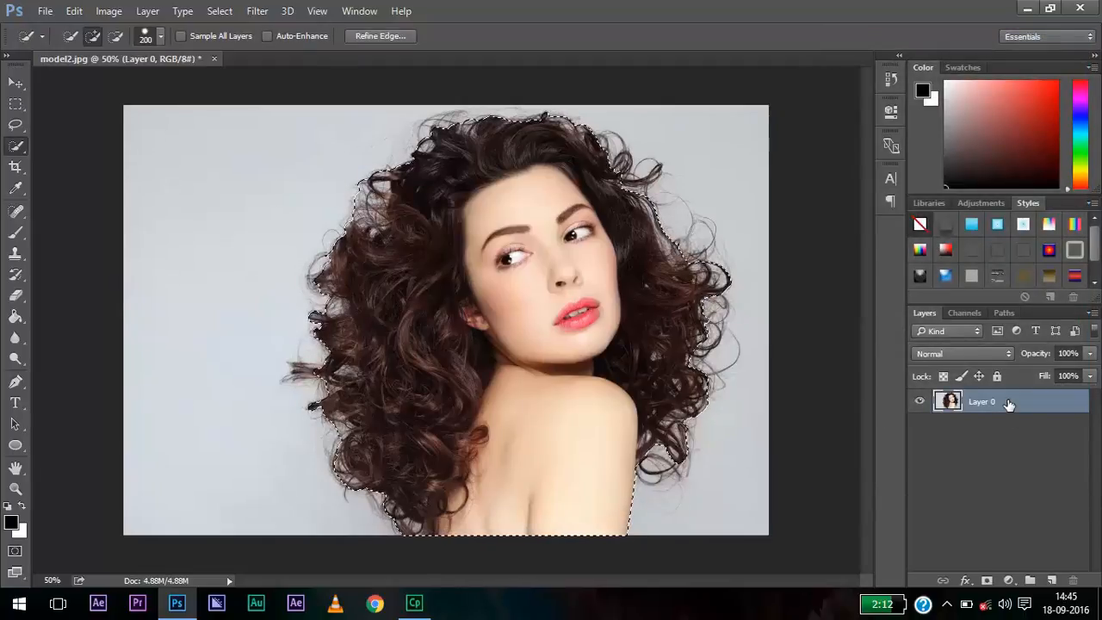
Reopen Refine Edge for the woman's selection and enable Smart Radius
right_click(520, 272)
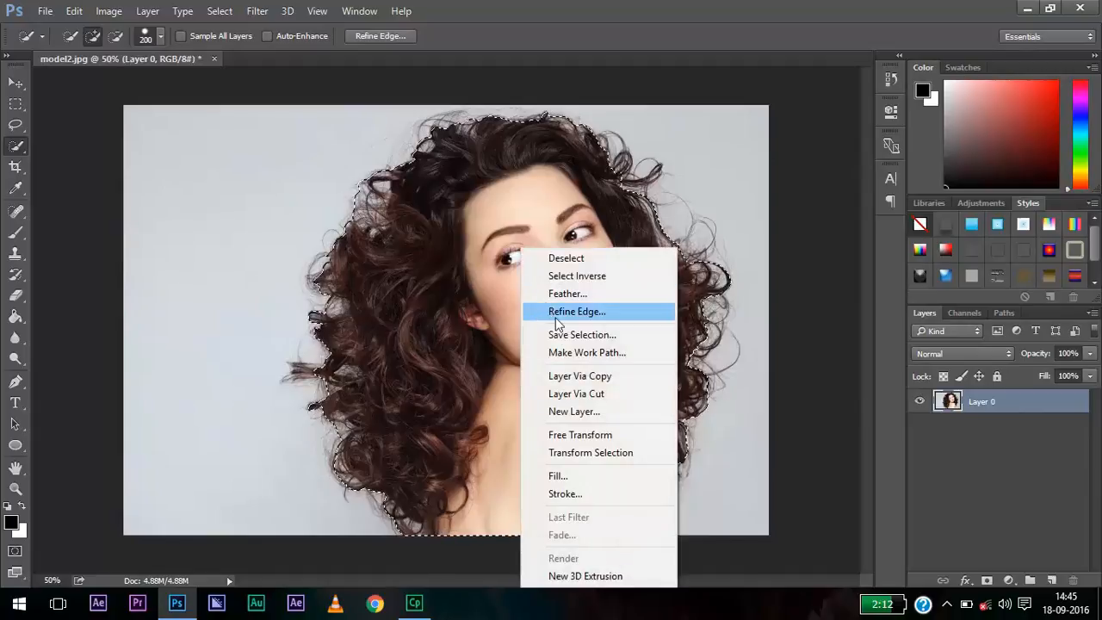
left_click(569, 313)
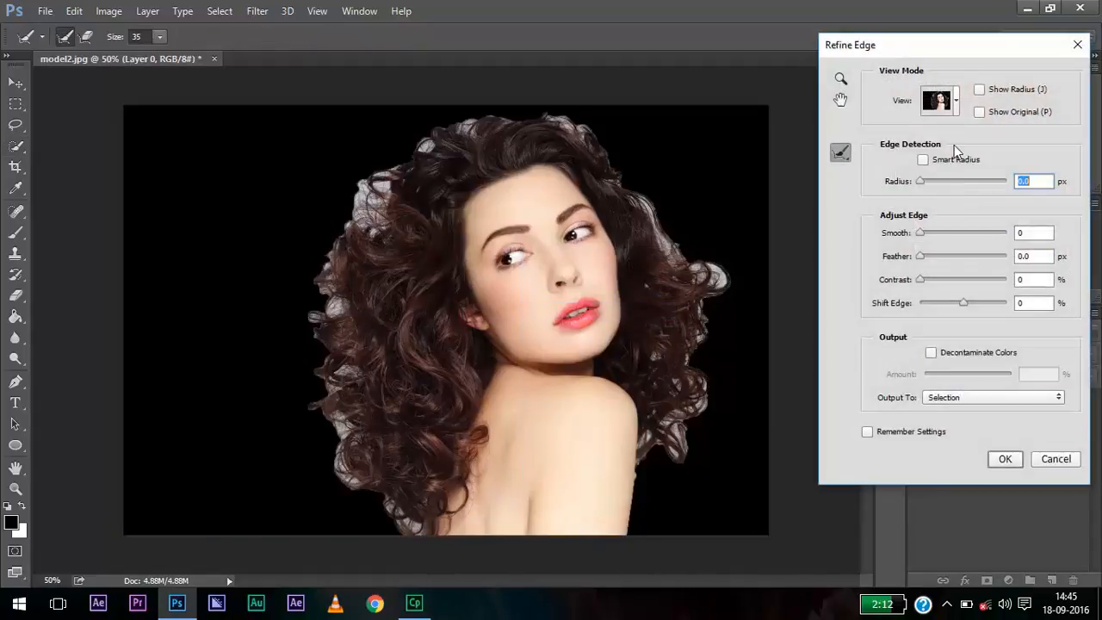
left_click(924, 160)
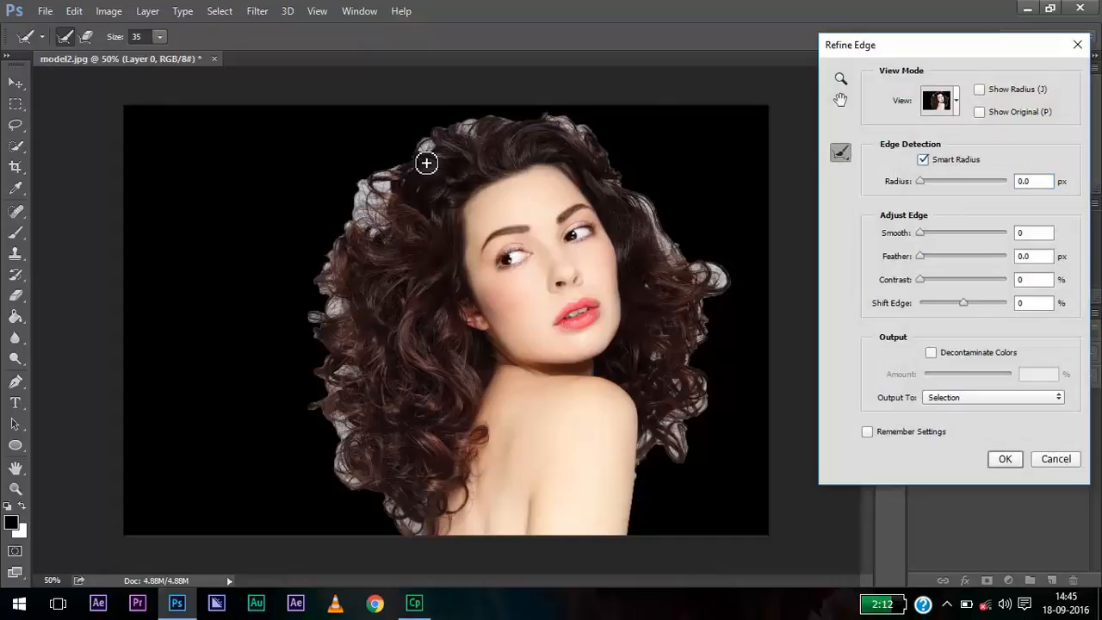
Enlarge the refine brush to 90 and paint down the left outline of the hair to clean up its edge
key("bracketright")
key("bracketright")
key("bracketright")
key("bracketright")
key("bracketright")
key("bracketright")
key("bracketright")
mouse_move(353, 192)
left_mouse_down()
mouse_move(352, 228)
mouse_move(371, 163)
mouse_move(373, 243)
mouse_move(372, 208)
mouse_move(357, 207)
mouse_move(326, 262)
mouse_move(326, 290)
mouse_move(332, 263)
left_mouse_up()
mouse_move(312, 310)
left_mouse_down()
mouse_move(336, 341)
mouse_move(334, 386)
mouse_move(338, 367)
left_mouse_up()
mouse_move(345, 419)
left_mouse_down()
mouse_move(341, 465)
mouse_move(362, 496)
left_mouse_up()
mouse_move(391, 534)
left_mouse_down()
mouse_move(397, 499)
mouse_move(395, 546)
left_mouse_up()
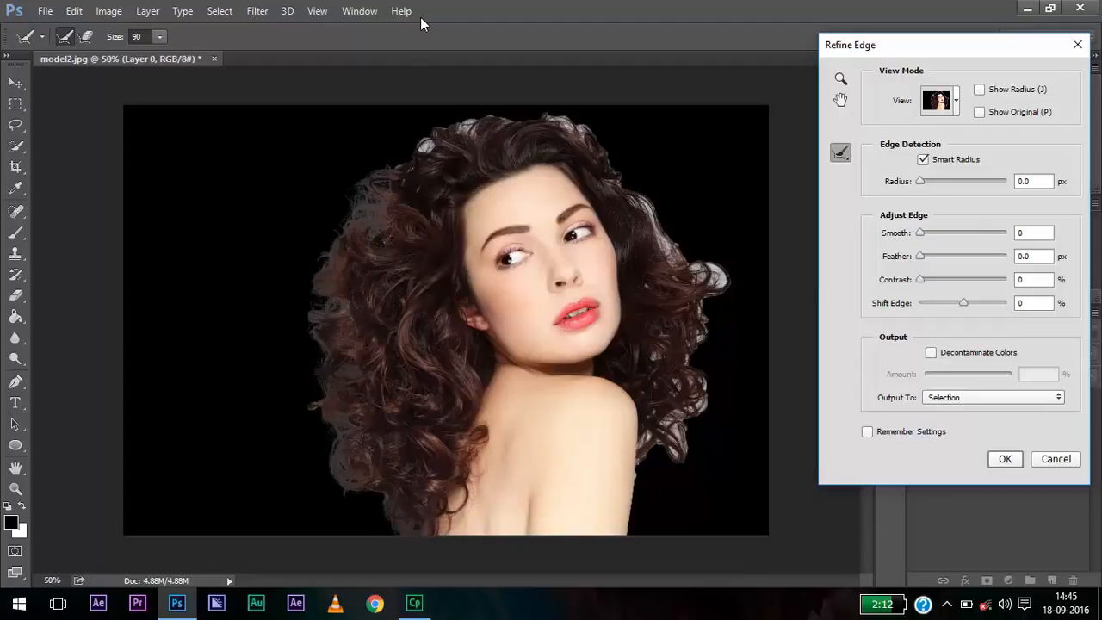
Paint with the refine brush over the top and right outline of the hair to remove the grey fringe
mouse_move(421, 127)
left_mouse_down()
mouse_move(402, 158)
mouse_move(477, 127)
mouse_move(565, 121)
mouse_move(658, 220)
mouse_move(673, 250)
left_mouse_up()
left_click_drag(616, 144, 685, 224)
mouse_move(641, 193)
left_mouse_down()
mouse_move(641, 208)
mouse_move(711, 274)
mouse_move(687, 366)
left_mouse_up()
mouse_move(693, 382)
left_mouse_down()
mouse_move(693, 336)
mouse_move(719, 297)
left_mouse_up()
mouse_move(713, 340)
left_mouse_down()
mouse_move(691, 447)
mouse_move(650, 479)
left_mouse_up()
mouse_move(714, 310)
left_mouse_down()
mouse_move(721, 378)
mouse_move(720, 251)
mouse_move(650, 204)
mouse_move(684, 209)
mouse_move(727, 243)
mouse_move(689, 193)
mouse_move(648, 182)
mouse_move(647, 196)
left_mouse_up()
Try the Smooth and Feather adjustments, return them to 0 and set Shift Edge to -36%
left_click_drag(920, 233, 981, 234)
left_click_drag(920, 256, 960, 280)
left_click_drag(982, 231, 878, 284)
mouse_move(963, 300)
left_mouse_down()
mouse_move(921, 305)
mouse_move(944, 310)
left_mouse_up()
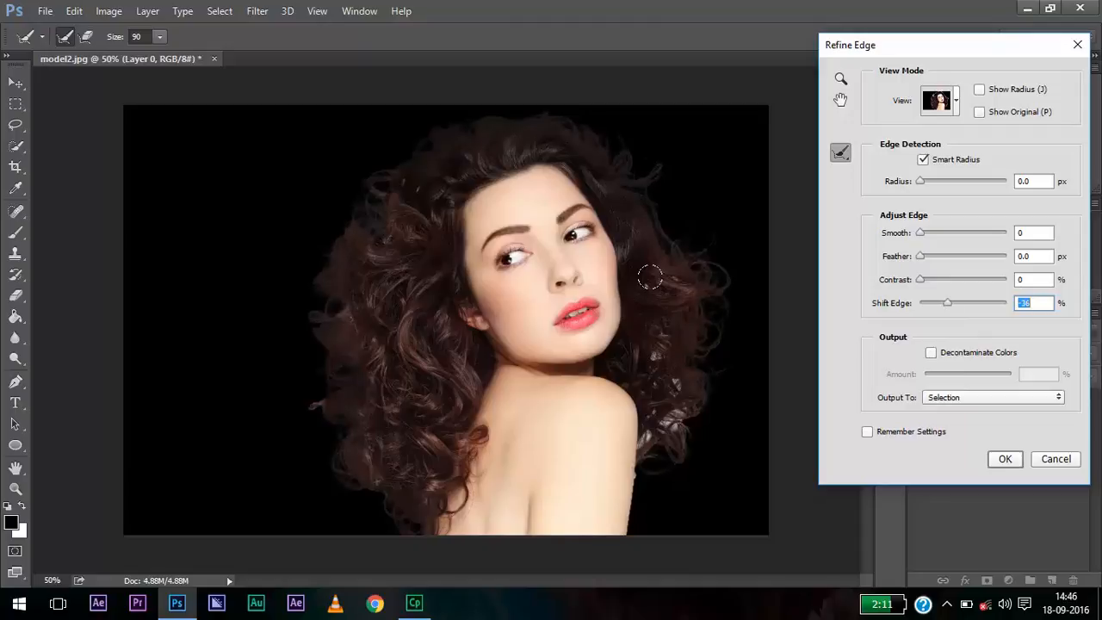
Paint over the remaining curls inside the right side and upper left of the hair with the refine brush
left_click(646, 353)
mouse_move(649, 357)
left_mouse_down()
mouse_move(681, 430)
mouse_move(667, 434)
left_mouse_up()
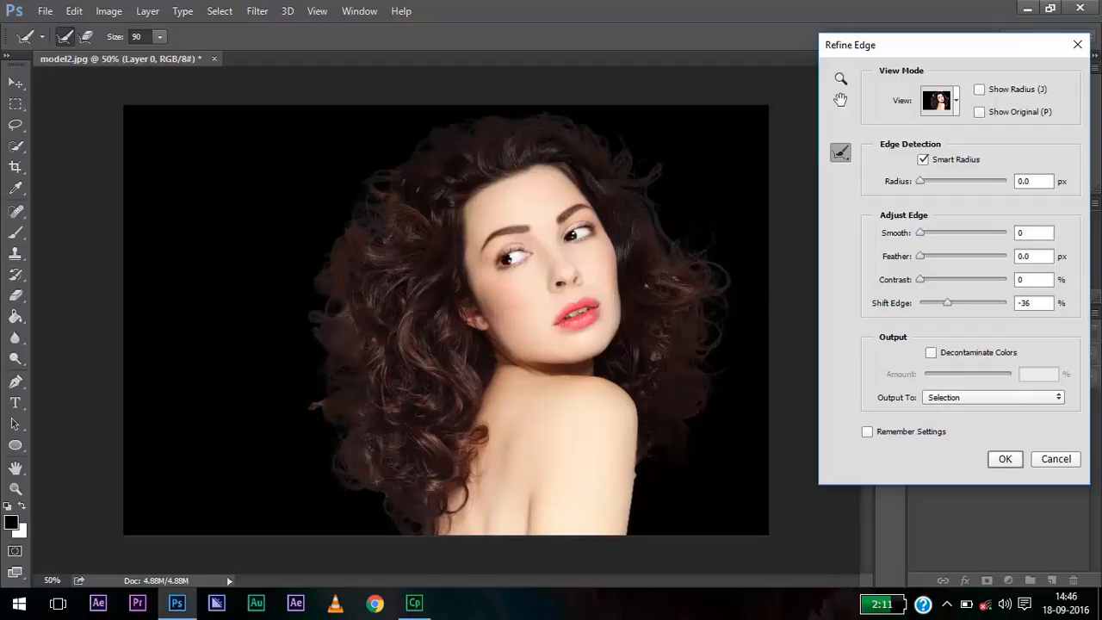
left_click_drag(646, 334, 646, 351)
left_click_drag(642, 278, 656, 281)
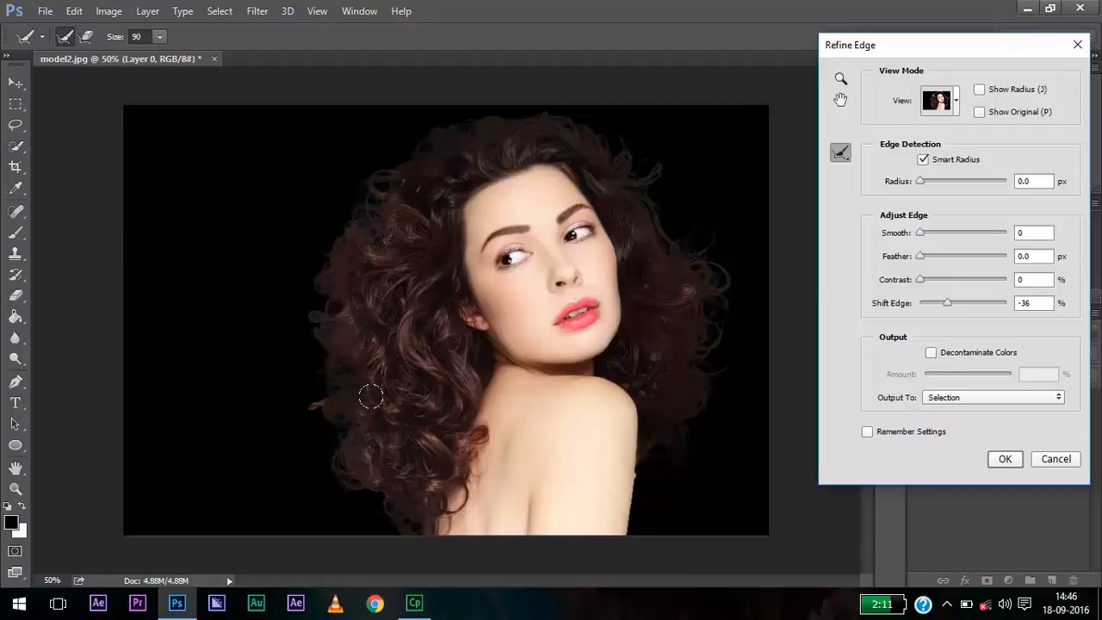
left_click_drag(397, 184, 372, 250)
Output the refined selection to a new layer with a layer mask, select the mask and then deselect all layers
left_click(950, 401)
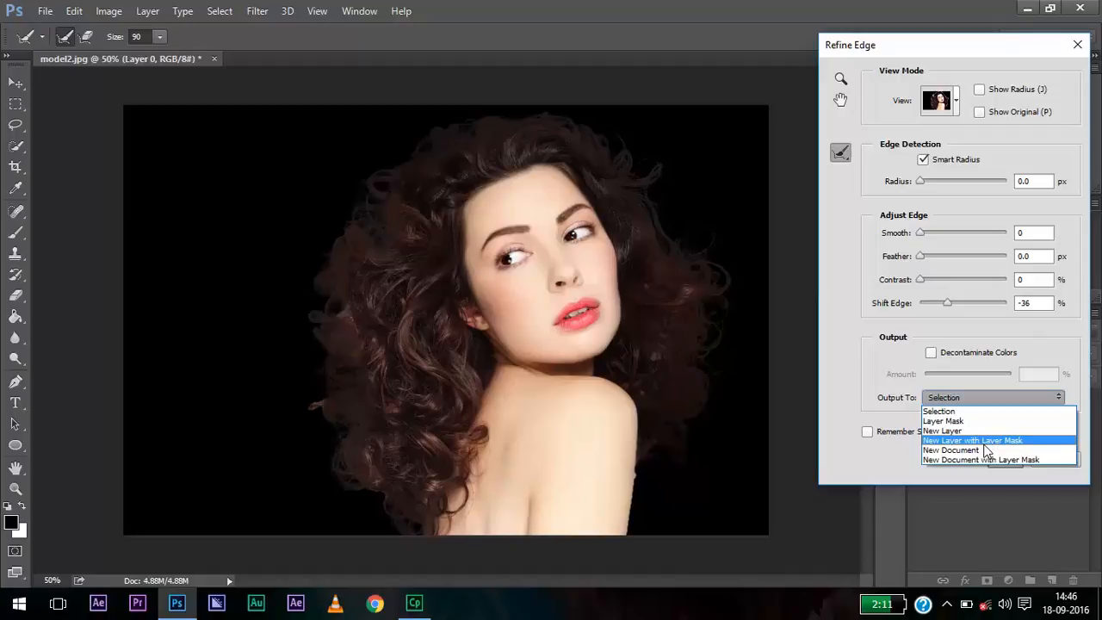
left_click(983, 443)
left_click_drag(986, 46, 629, 52)
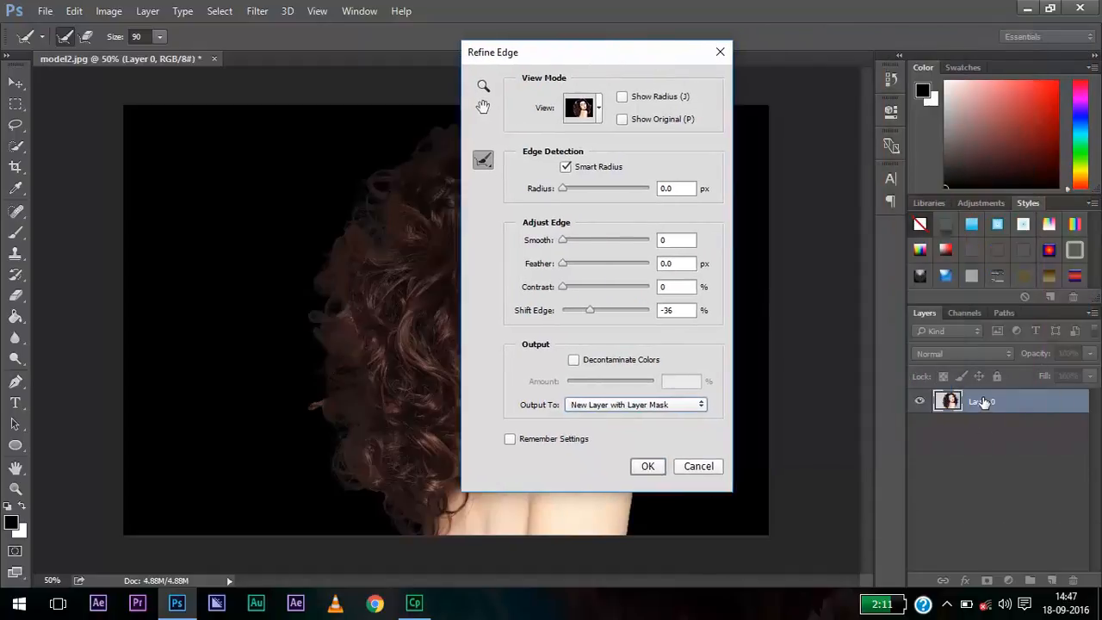
left_click(647, 466)
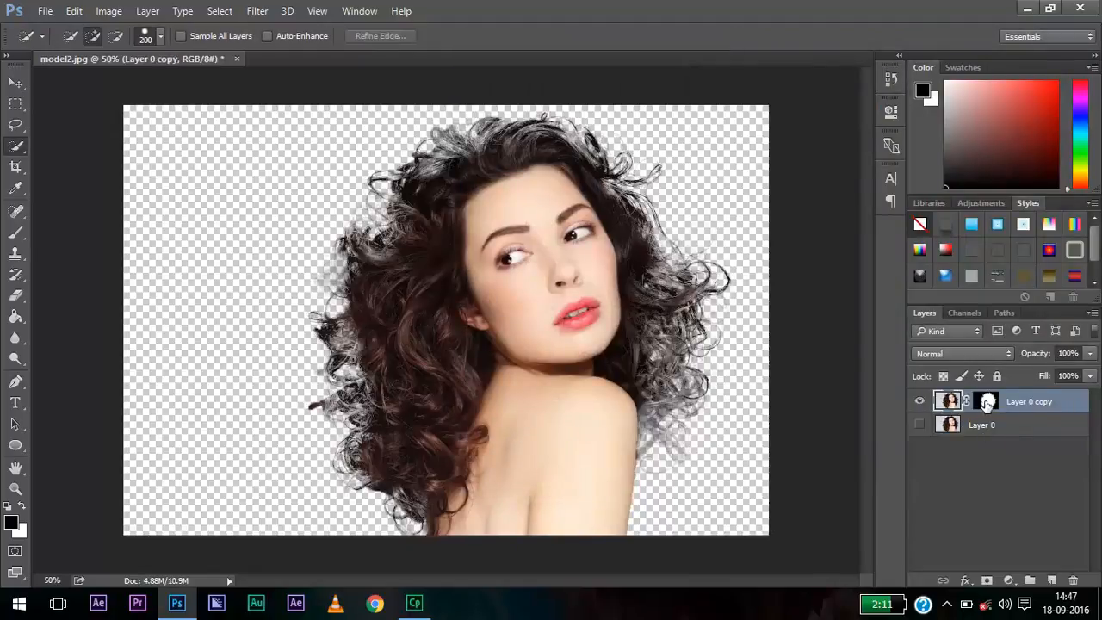
left_click(987, 403)
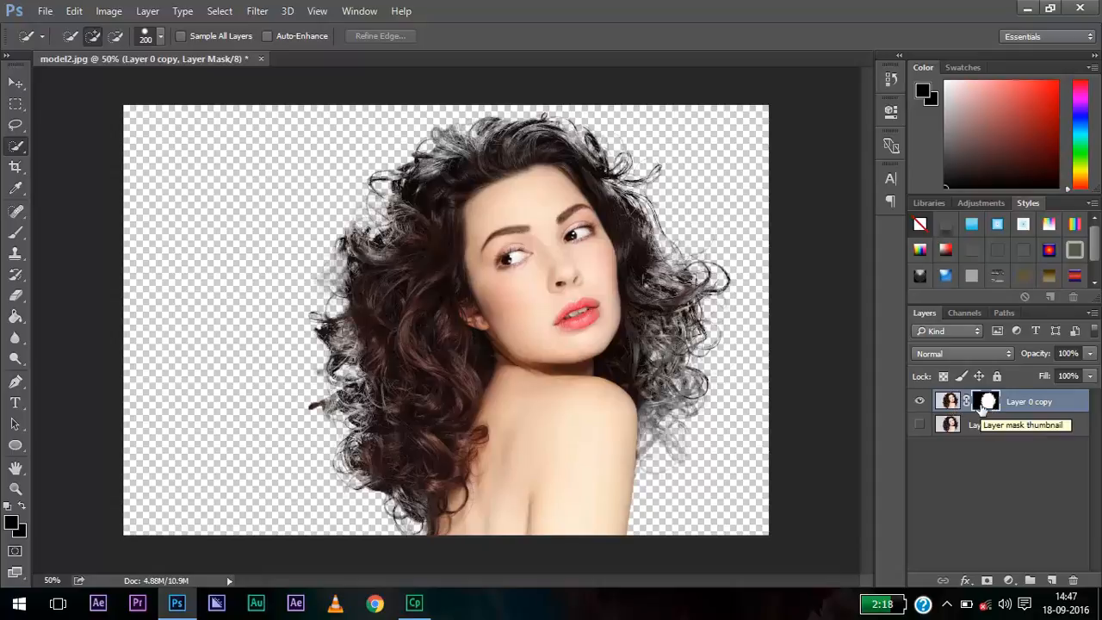
left_click(943, 450)
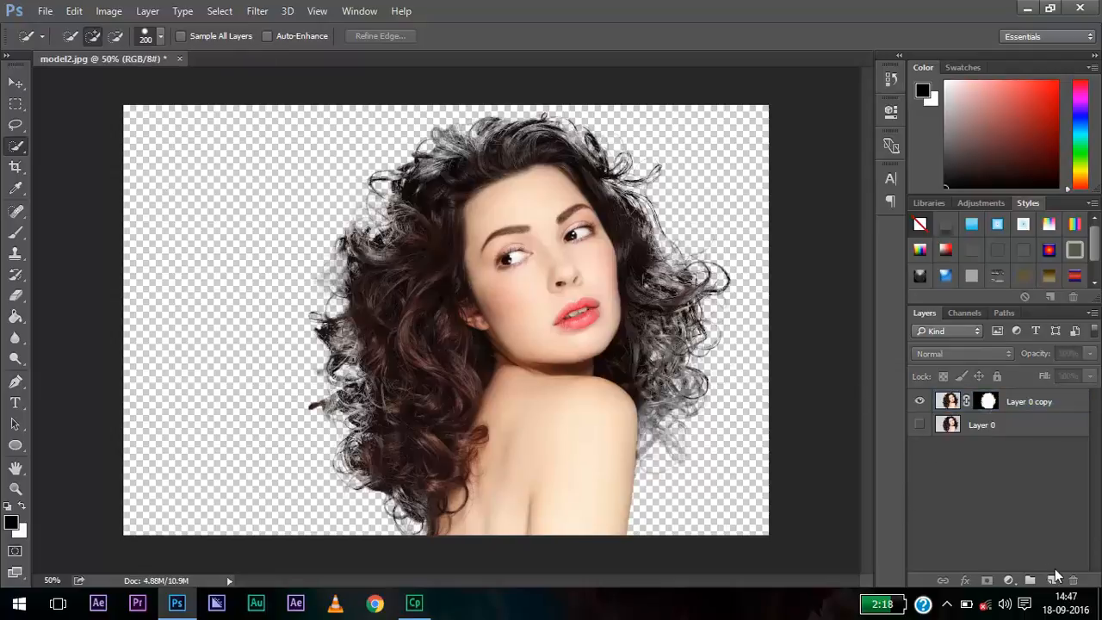
Place the green flower background image from the desktop into the document and stretch it to fill the canvas
left_click(1099, 602)
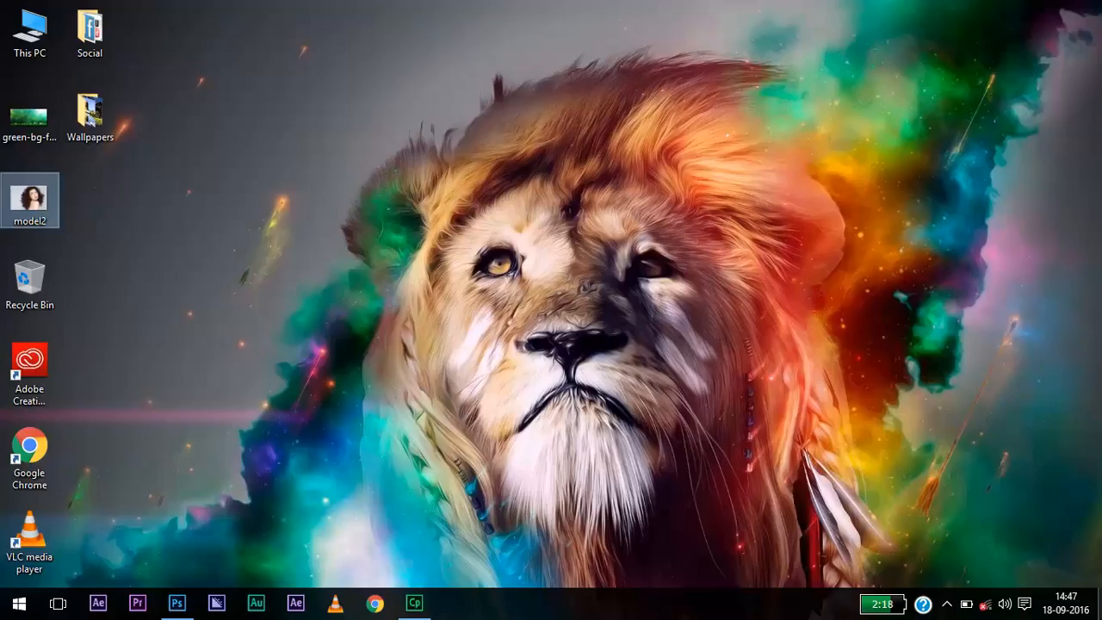
left_click(328, 234)
left_click_drag(29, 114, 306, 234)
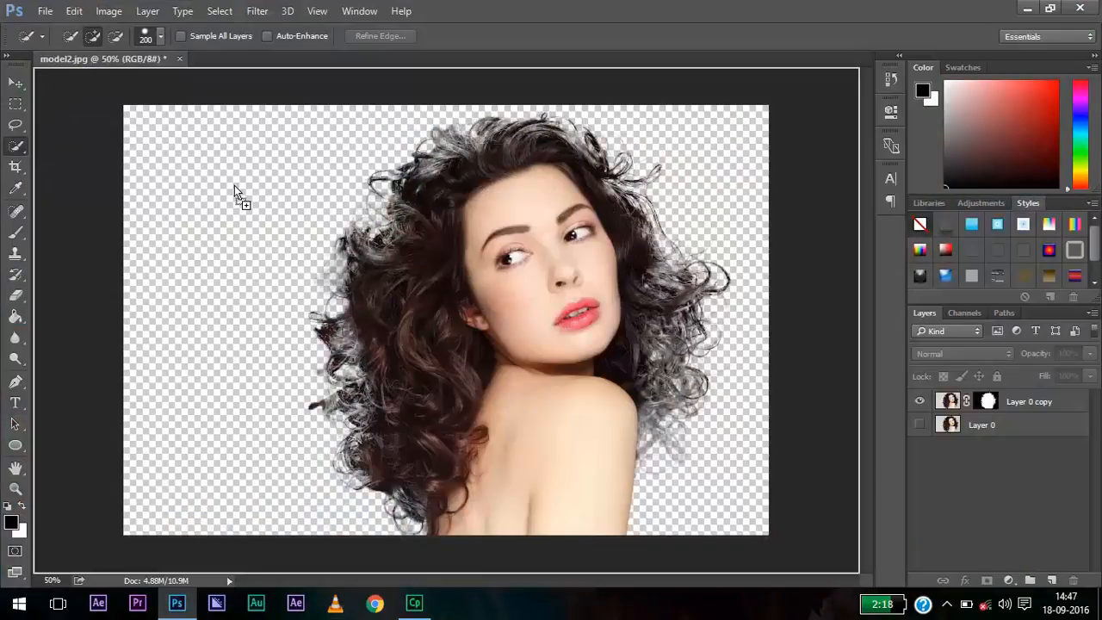
left_click_drag(234, 185, 233, 184)
left_click_drag(163, 188, 123, 105)
left_click_drag(728, 449, 769, 533)
left_click(570, 36)
key("w")
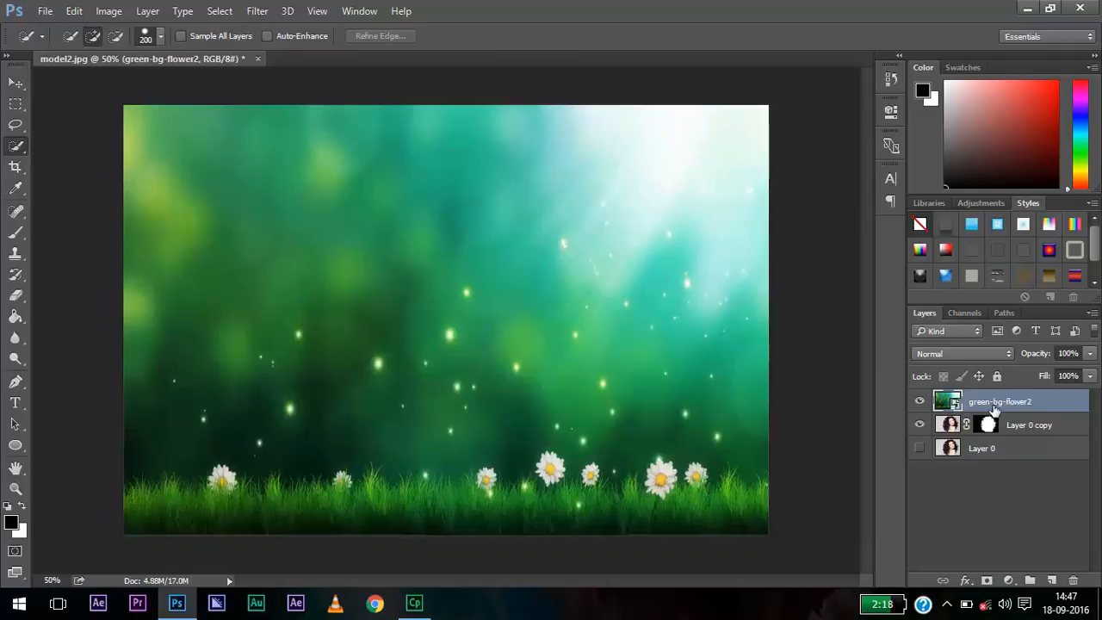
Put the green-bg-flower2 layer beneath Layer 0 copy and move the cut-out woman slightly left
left_click_drag(1052, 404, 1052, 439)
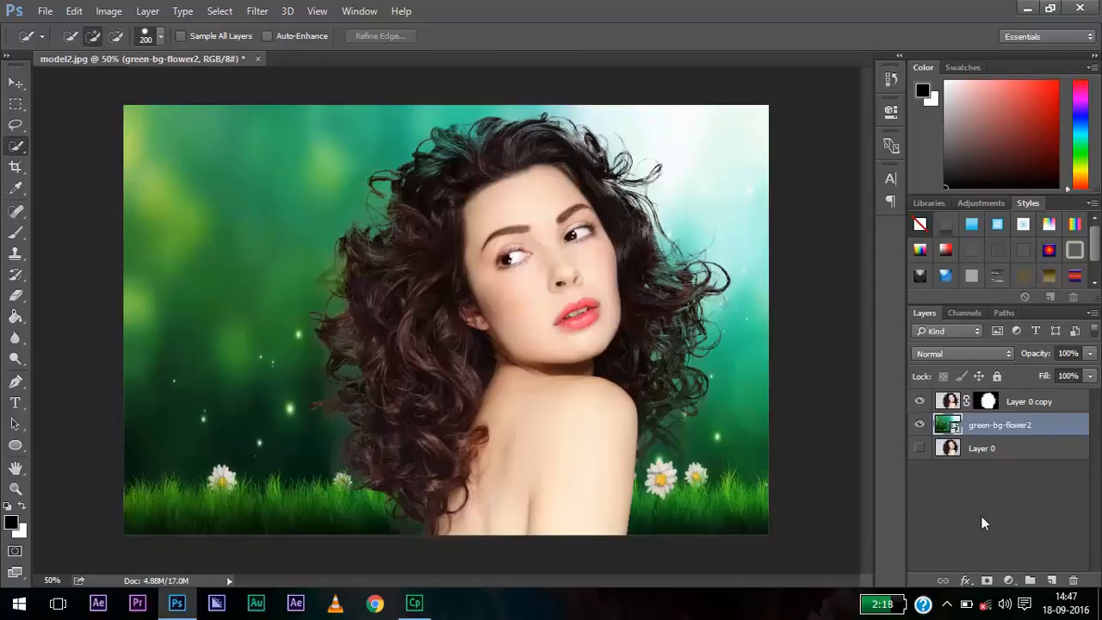
left_click(1037, 401)
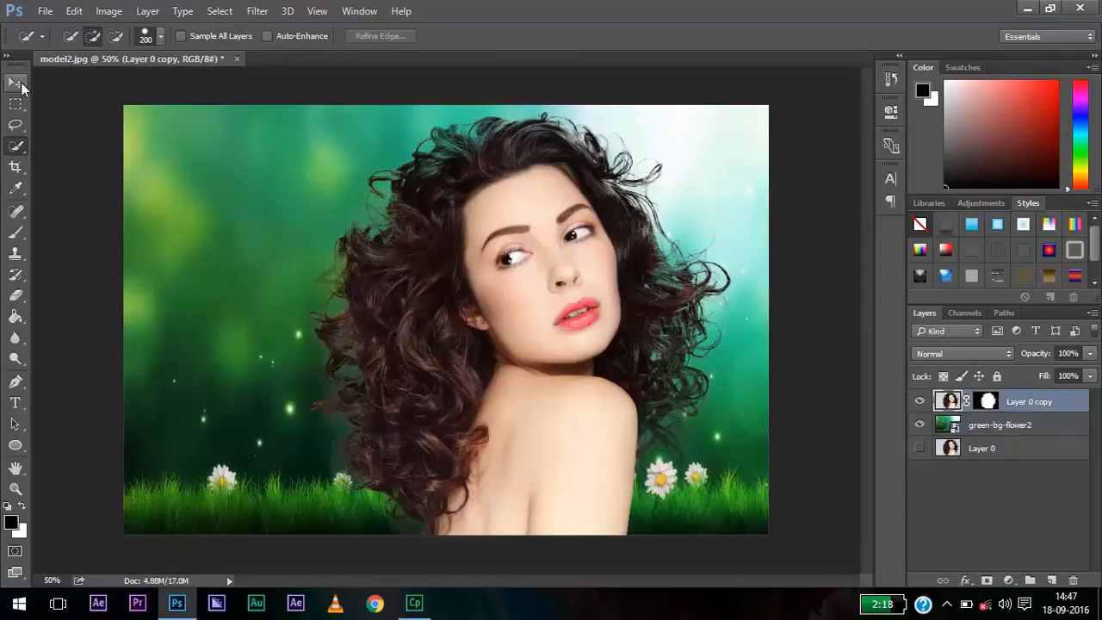
left_click(16, 83)
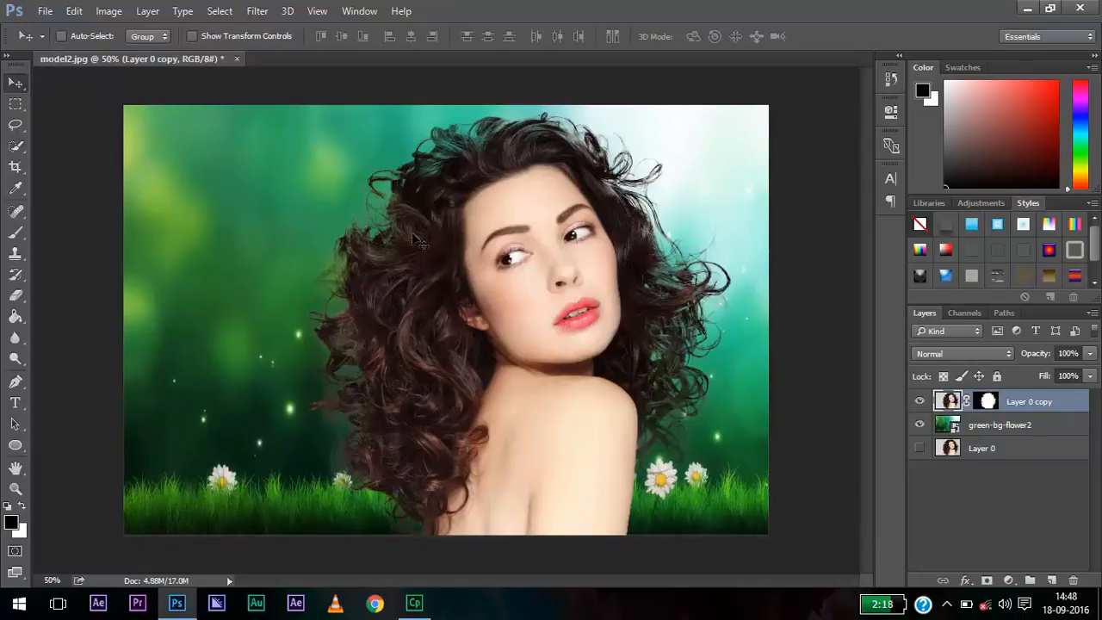
left_click_drag(507, 337, 486, 337)
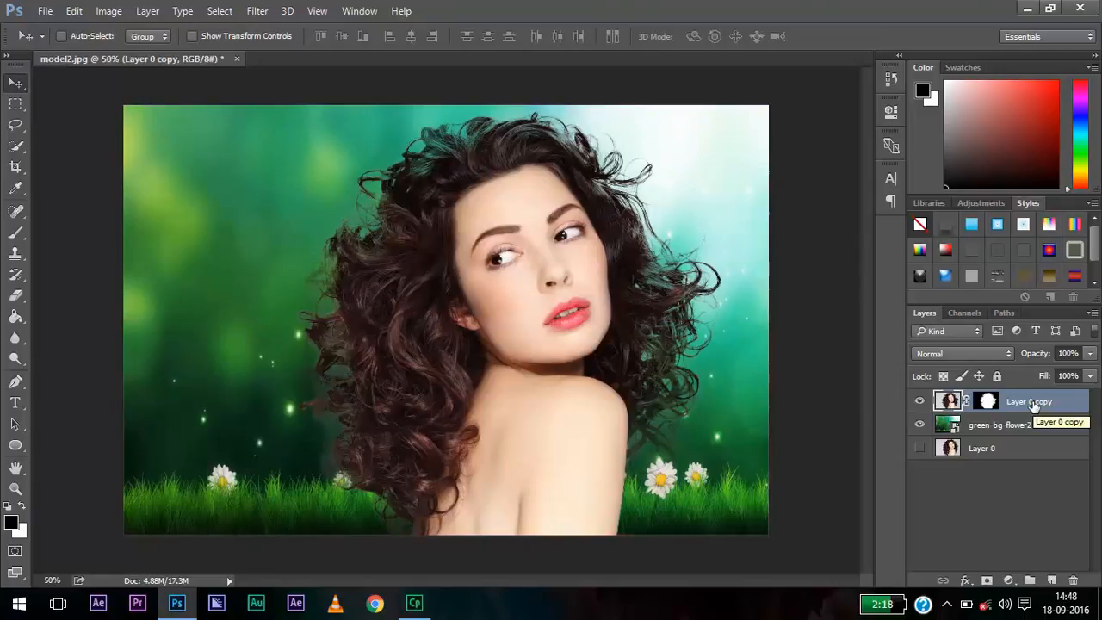
Rename the cut-out woman's layer to Girl and the green flower layer to Baground
double_click(1031, 402)
type("Girl")
key("Return")
left_click(988, 428)
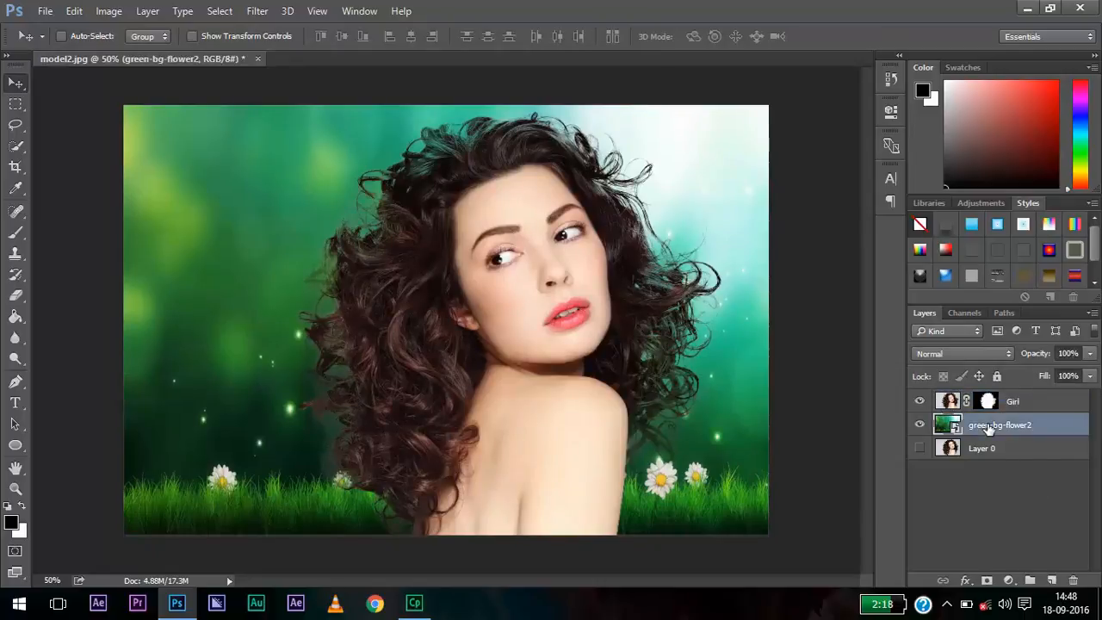
double_click(989, 425)
type("Baground")
key("Return")
left_click(1014, 528)
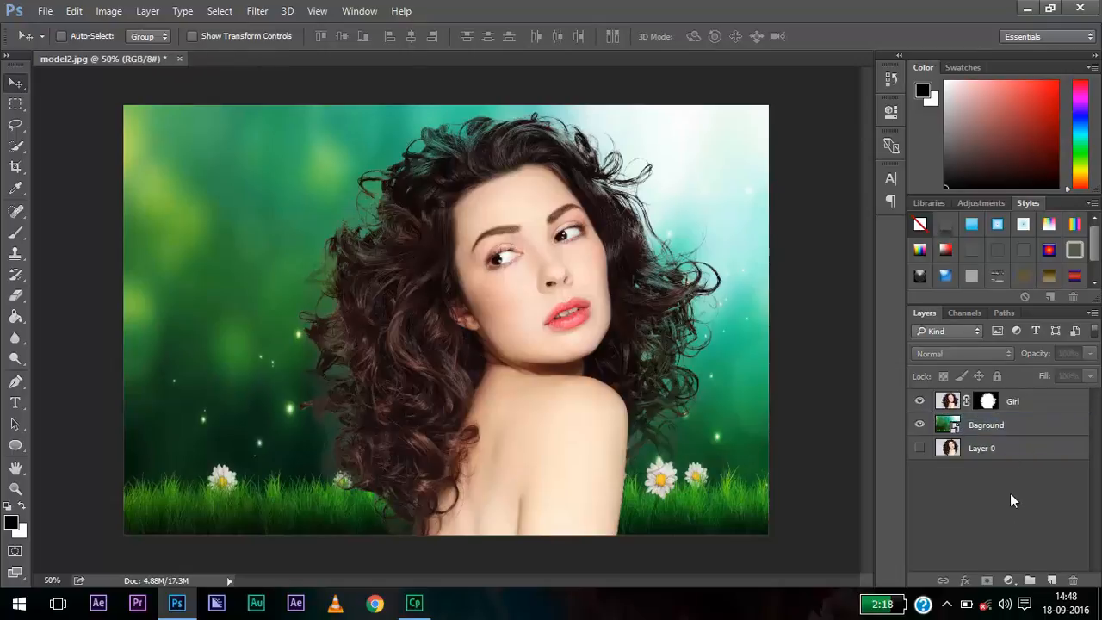
Move the Girl layer slightly right, then nudge it left and back right in small steps
left_click(1037, 401)
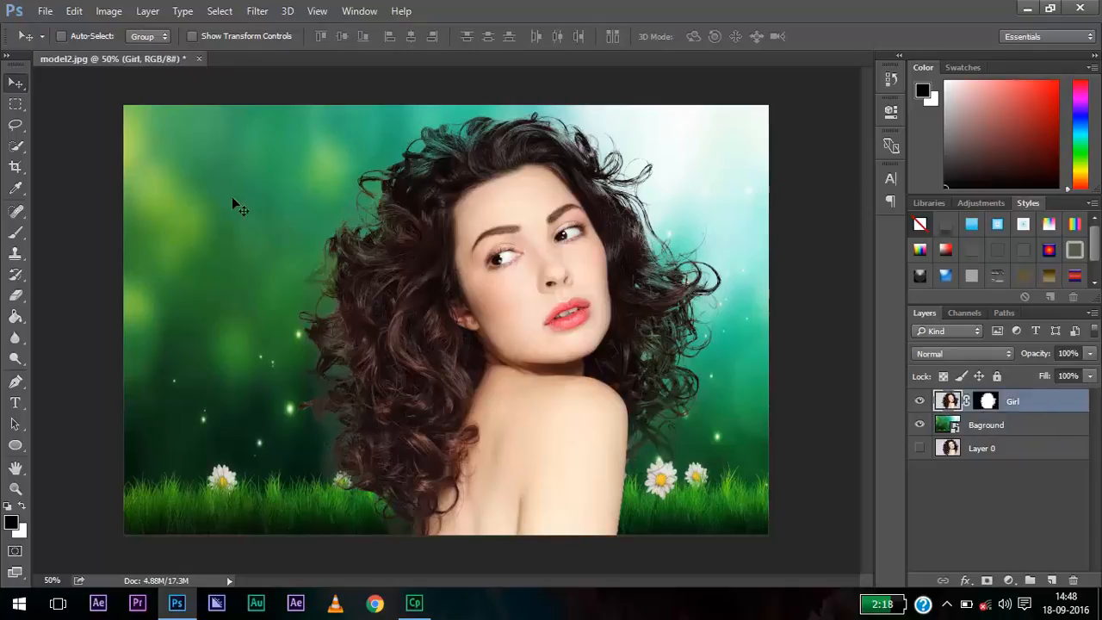
mouse_move(539, 281)
left_mouse_down()
mouse_move(400, 280)
mouse_move(482, 241)
mouse_move(458, 260)
mouse_move(435, 248)
mouse_move(504, 249)
mouse_move(509, 281)
mouse_move(552, 278)
left_mouse_up()
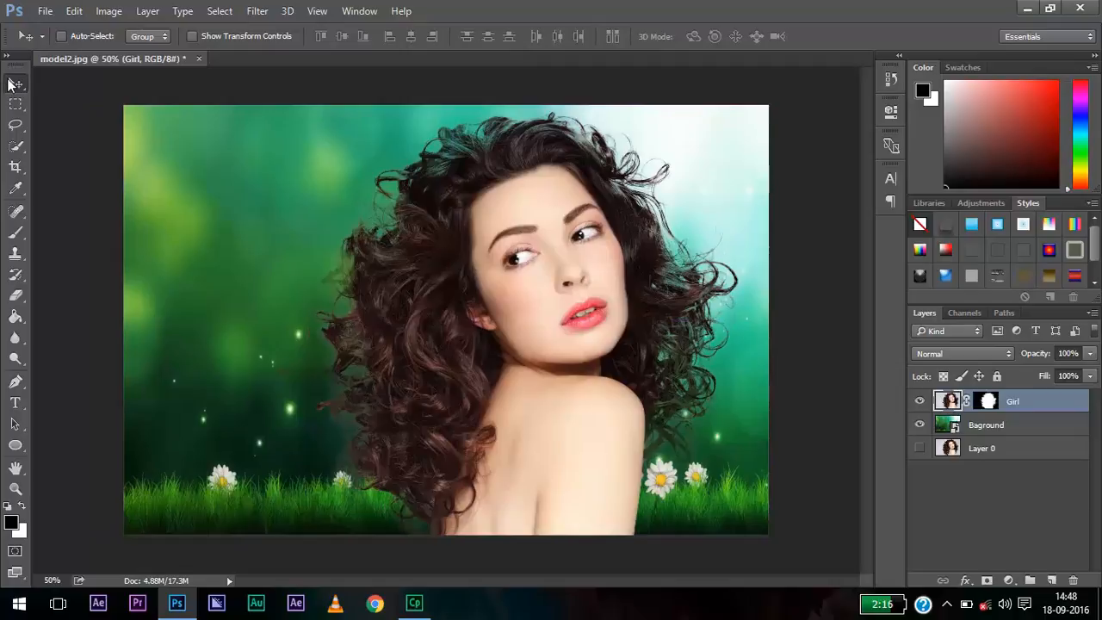
key("Left")
key("Left")
key("Left")
key("Left")
key("Left")
key("Left")
key("Left")
key("Left")
key("Left")
key("Left")
key("Left")
key("Left")
key("Left")
key("Left")
key("Left")
key("Left")
key("Left")
key("Left")
key("Left")
key("Left")
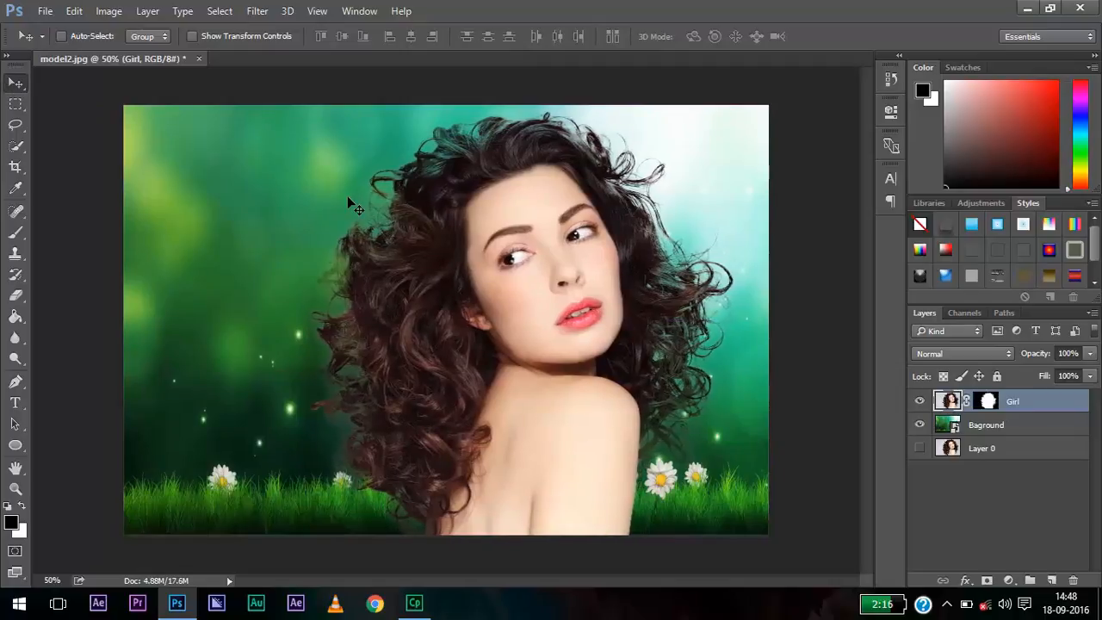
key("Left")
key("Left")
key("Left")
key("Left")
key("Left")
key("Left")
key("Left")
key("Left")
key("Left")
key("Left")
key("Left")
key("Left")
key("Left")
key("Left")
key("Left")
key("Left")
key("Left")
key("Left")
key("Left")
key("Left")
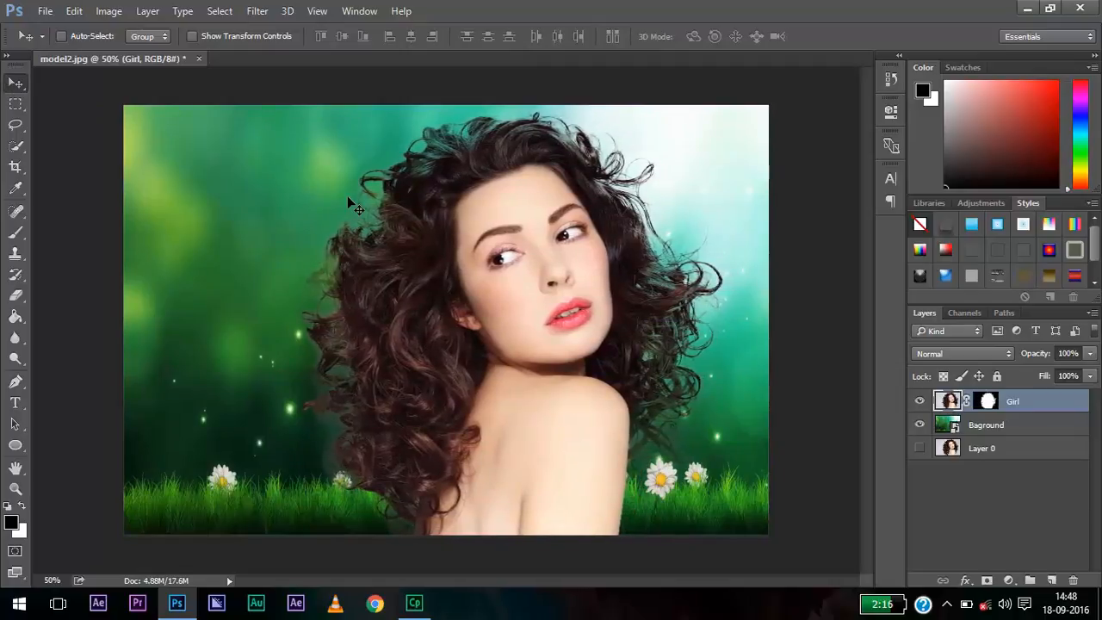
key("Right")
key("Right")
key("Right")
key("Right")
key("Right")
key("Right")
key("Right")
key("Right")
key("Right")
key("Right")
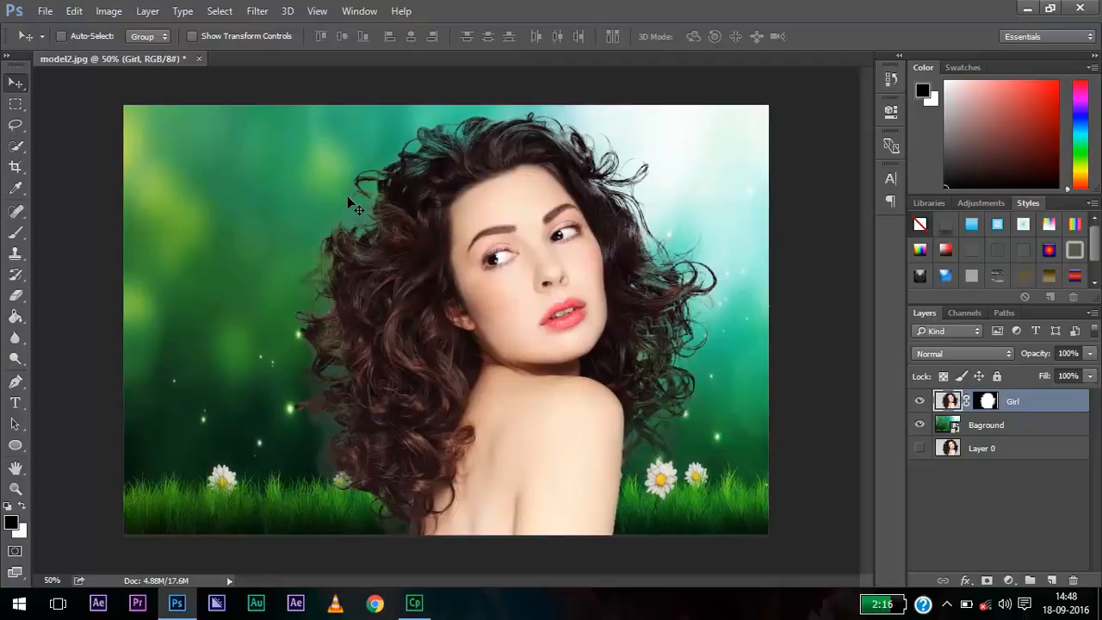
key("Right")
key("Right")
key("Right")
key("Right")
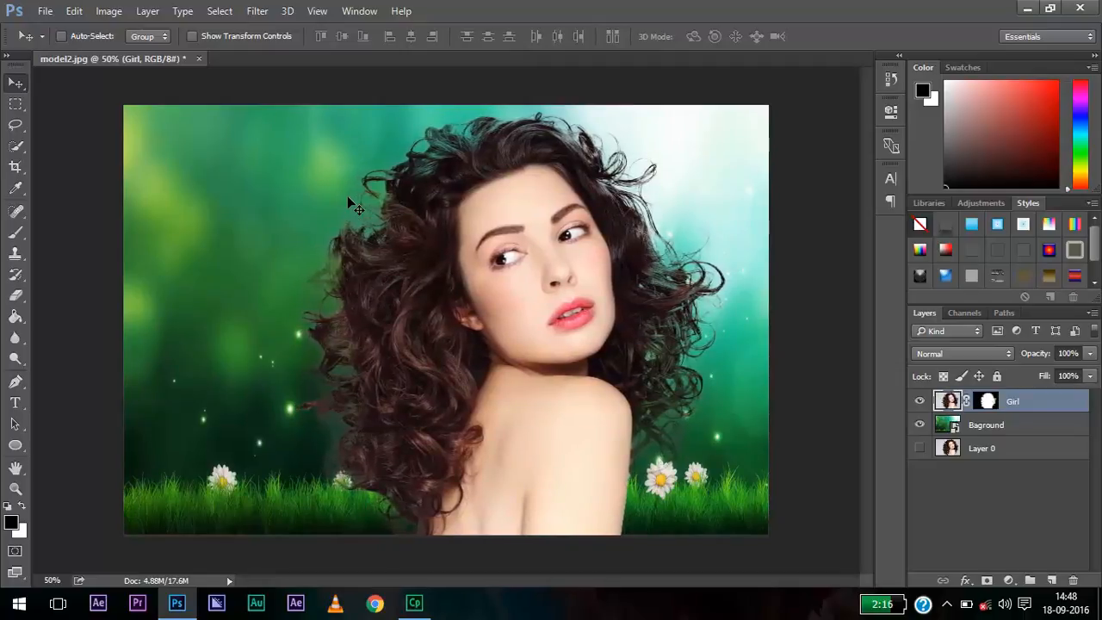
Shift the Girl layer left in larger steps until the woman stands left of the canvas centre
key("shift+Left")
key("shift+Left")
key("shift+Left")
key("shift+Left")
key("shift+Left")
key("shift+Left")
key("shift+Left")
key("shift+Left")
key("shift+Left")
key("shift+Left")
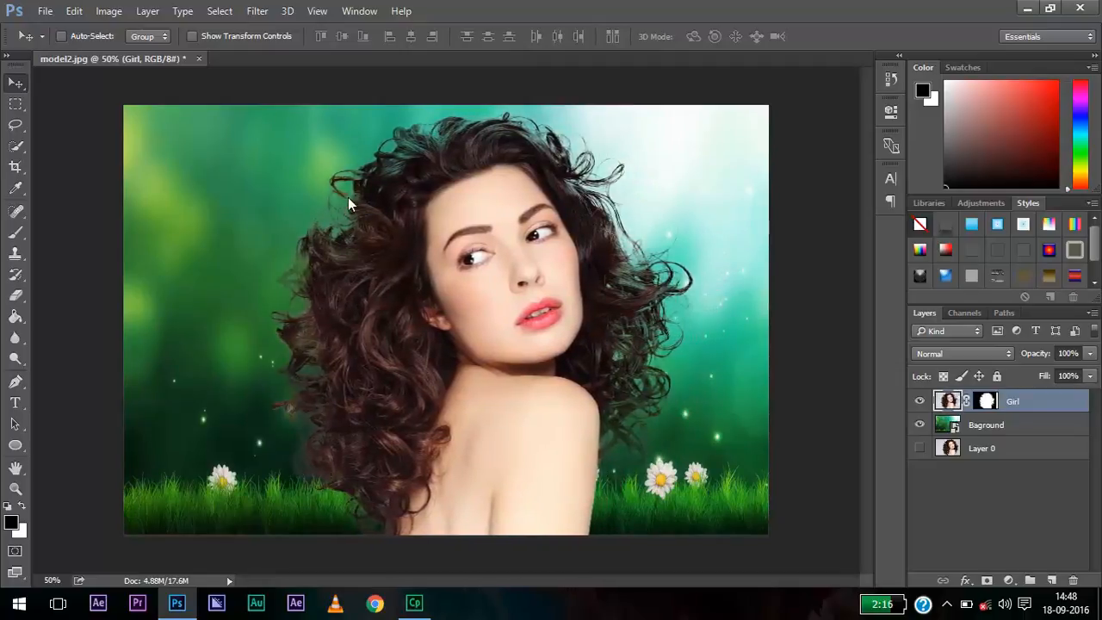
key("shift+Left")
key("shift+Left")
key("shift+Left")
key("shift+Left")
key("shift+Left")
key("shift+Left")
key("shift+Left")
key("shift+Left")
key("shift+Left")
key("shift+Left")
key("shift+Left")
key("shift+Left")
key("shift+Left")
key("shift+Left")
key("shift+Left")
key("shift+Left")
key("shift+Left")
key("shift+Left")
key("shift+Left")
key("shift+Left")
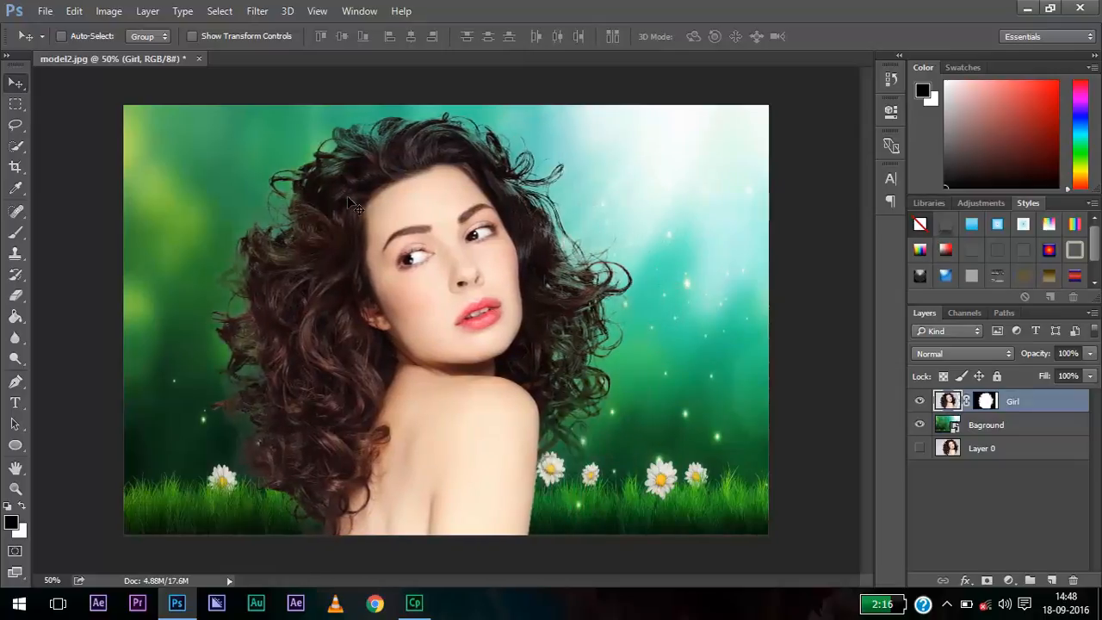
Shift the Girl layer left until her hair reaches the left canvas edge, nudge it slightly back right, and deselect the layer
key("shift+Left")
key("shift+Left")
key("shift+Left")
key("shift+Left")
key("shift+Left")
key("shift+Left")
key("shift+Left")
key("shift+Left")
key("shift+Left")
key("shift+Left")
key("shift+Left")
key("shift+Left")
key("shift+Left")
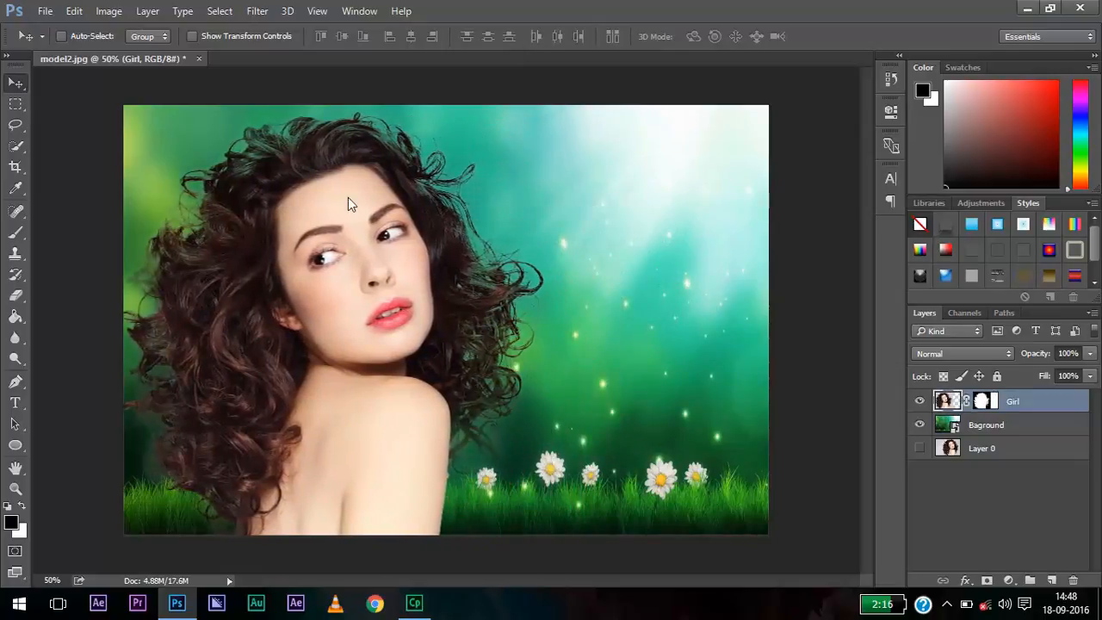
key("shift+Right")
key("shift+Right")
key("shift+Left")
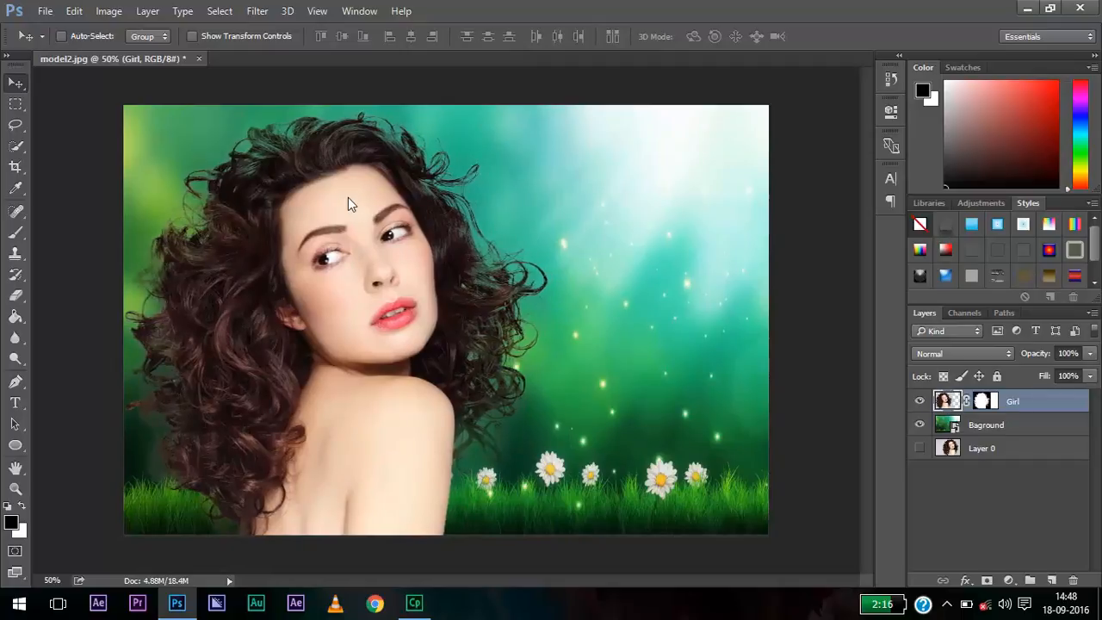
left_click(943, 521)
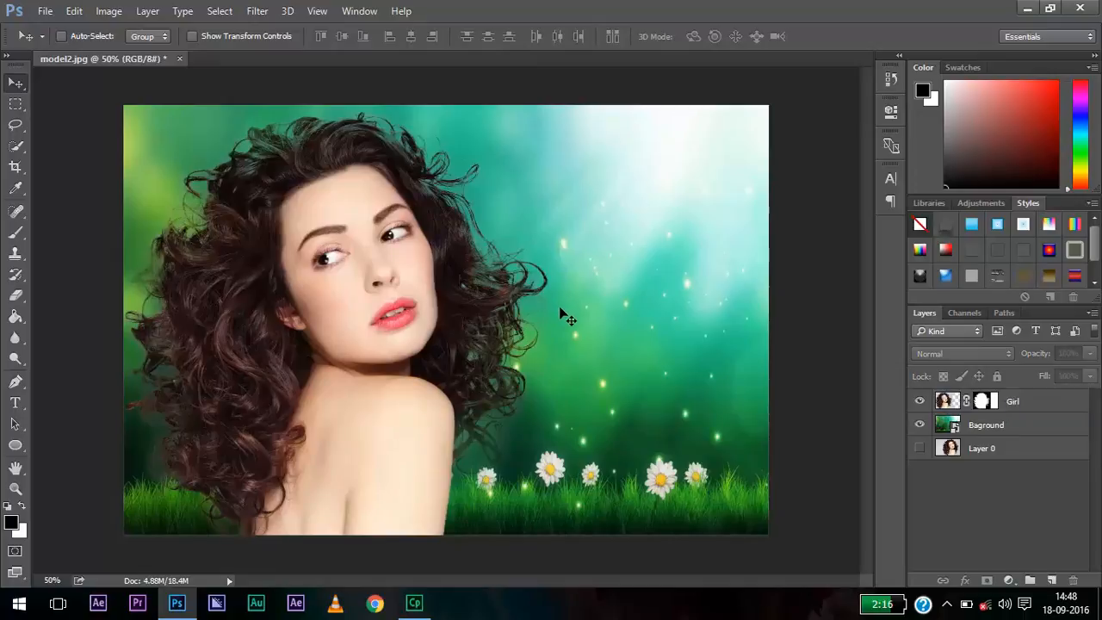
Delete the Baground layer from the model2 composition
left_click(996, 431)
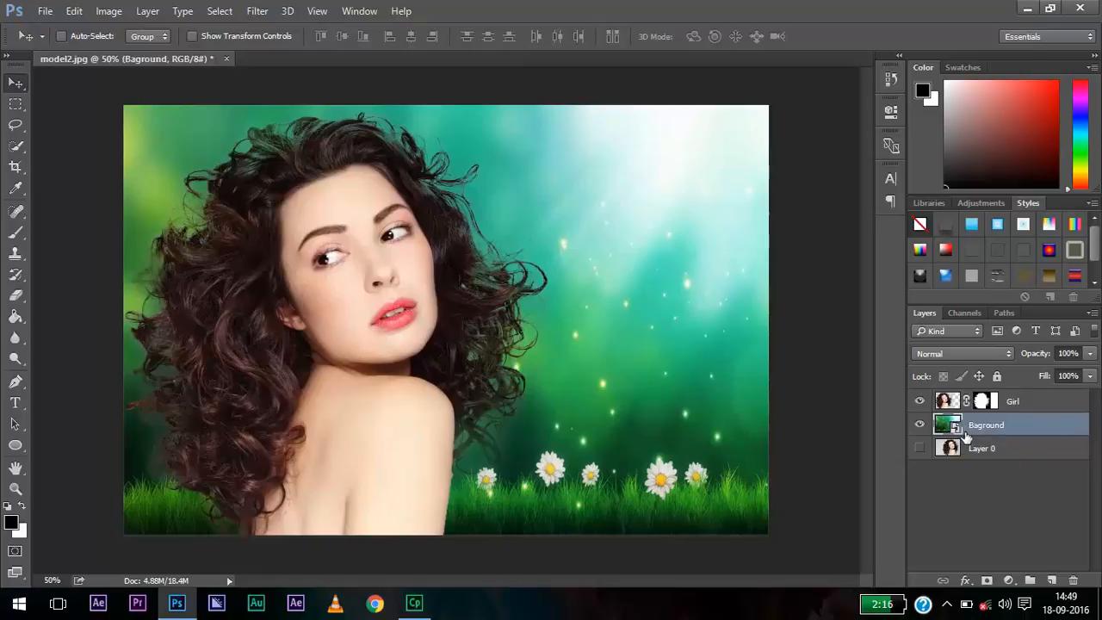
right_click(1024, 426)
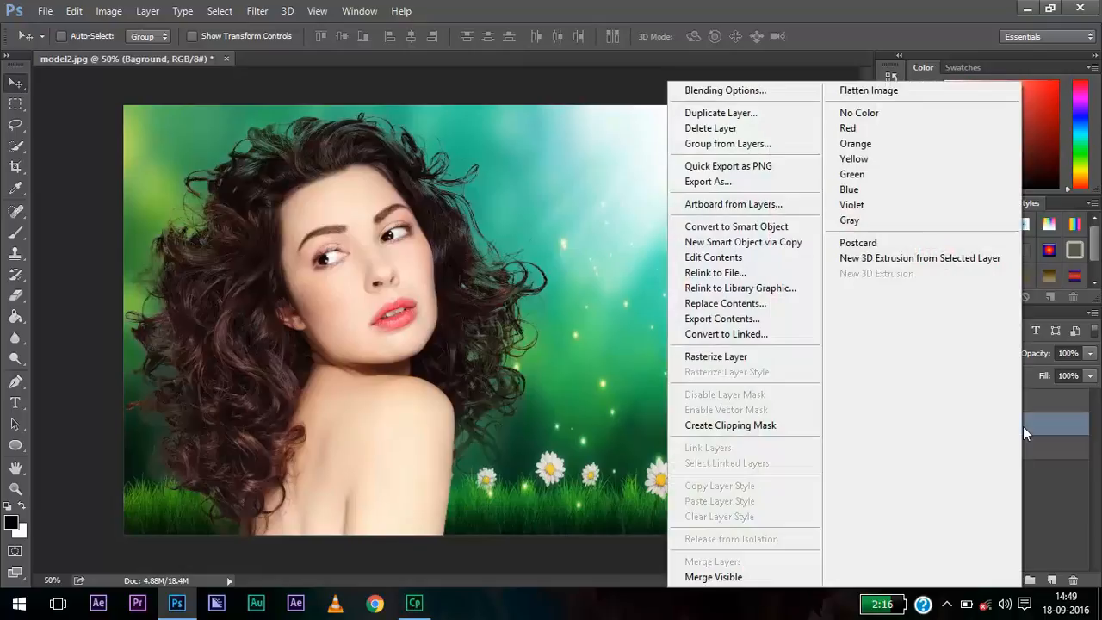
left_click(1047, 444)
right_click(1039, 426)
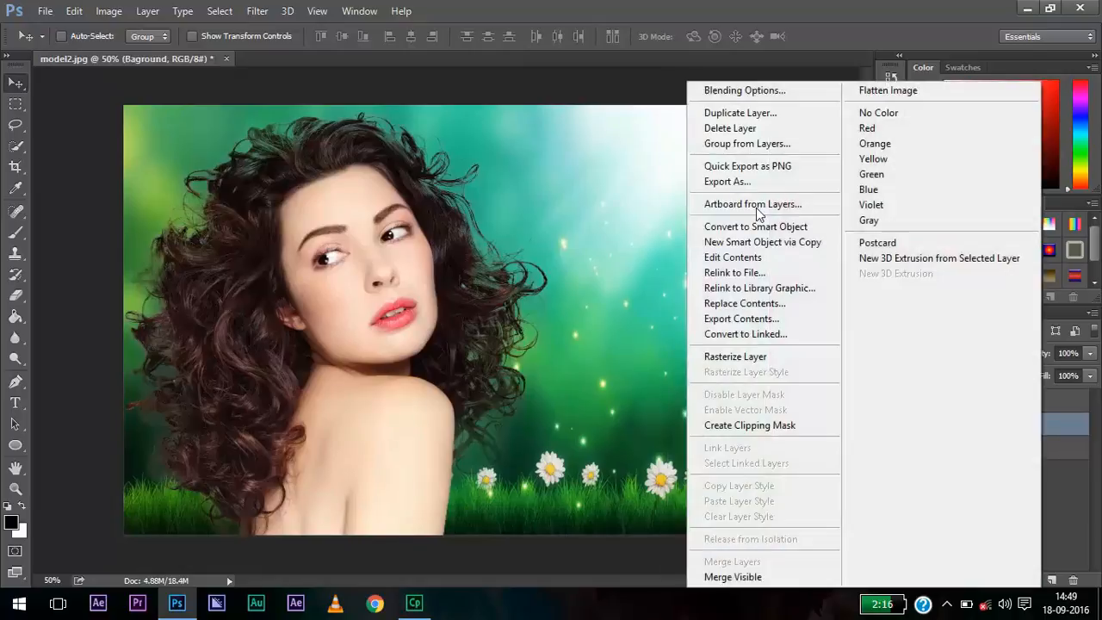
left_click(730, 128)
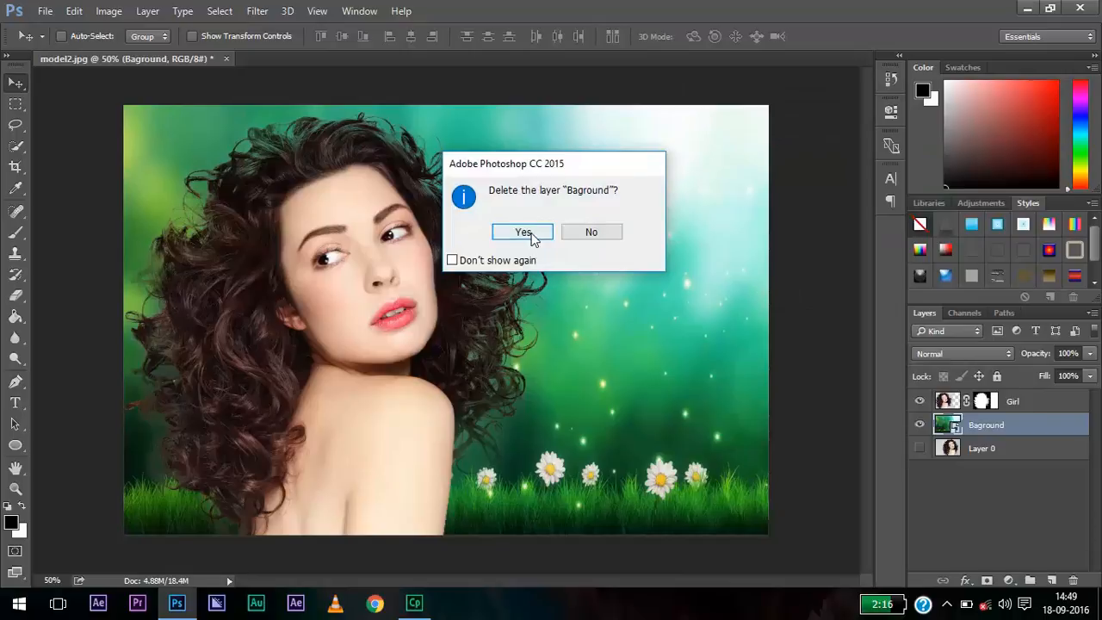
left_click(531, 237)
Open green-bg-flower2 from the desktop as its own document and marquee-select slightly more than its right half at full height
key("super+d")
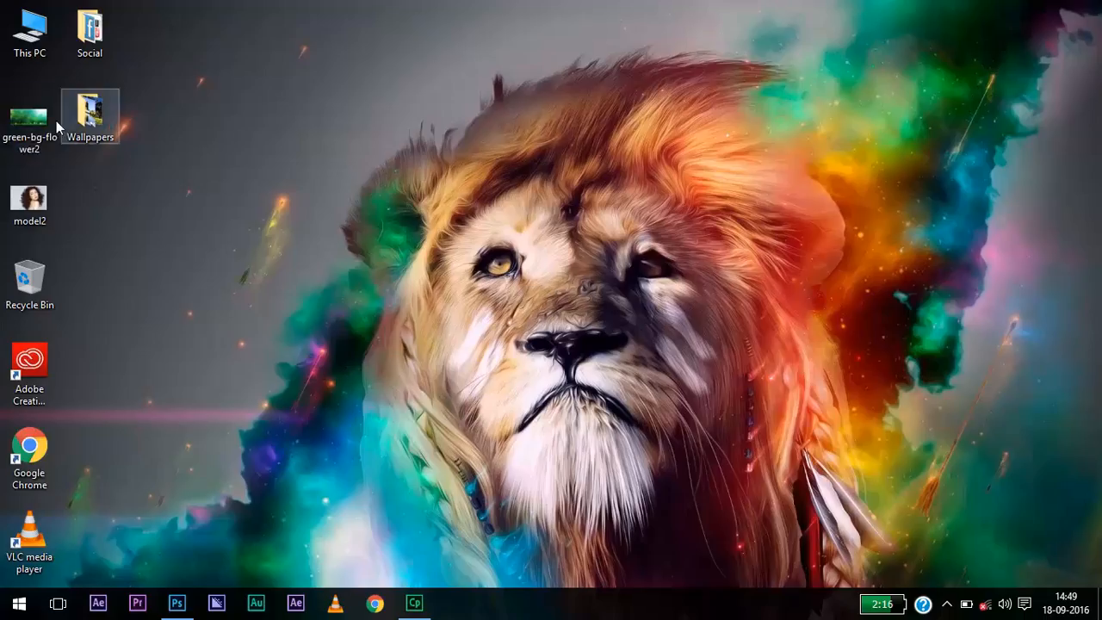
left_click_drag(29, 121, 276, 55)
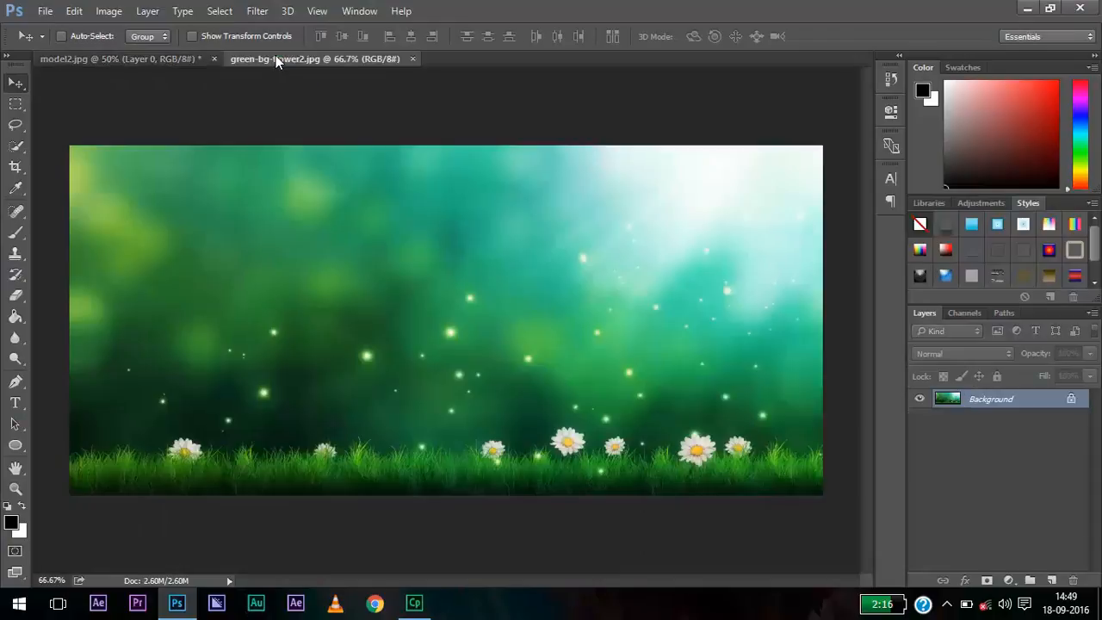
left_click(15, 104)
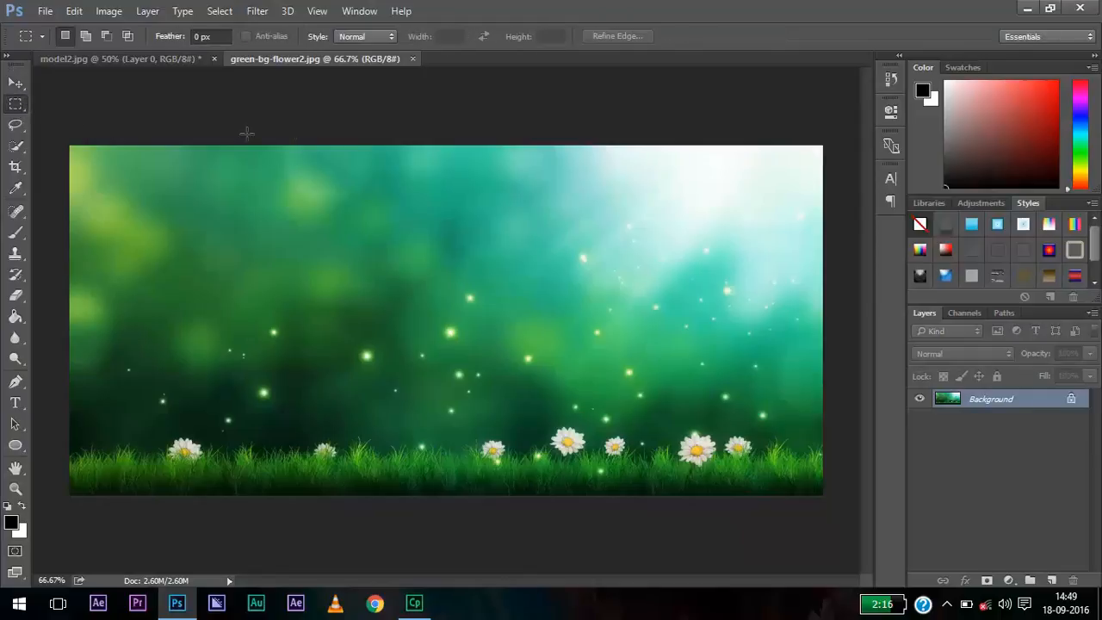
left_click_drag(59, 136, 172, 280)
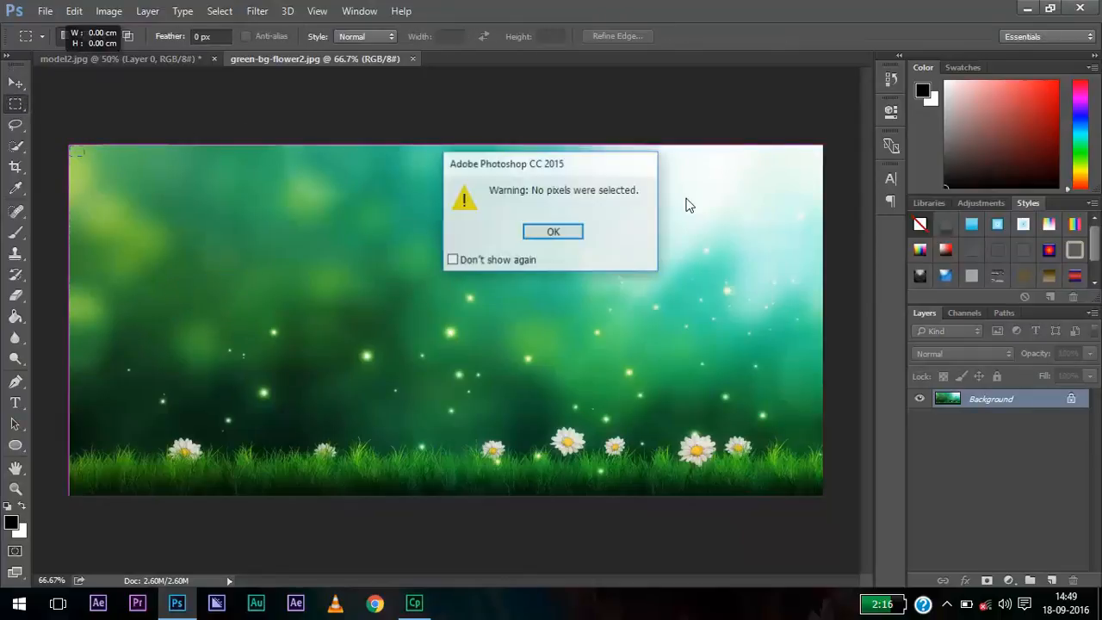
left_click(553, 231)
left_click_drag(833, 112, 405, 543)
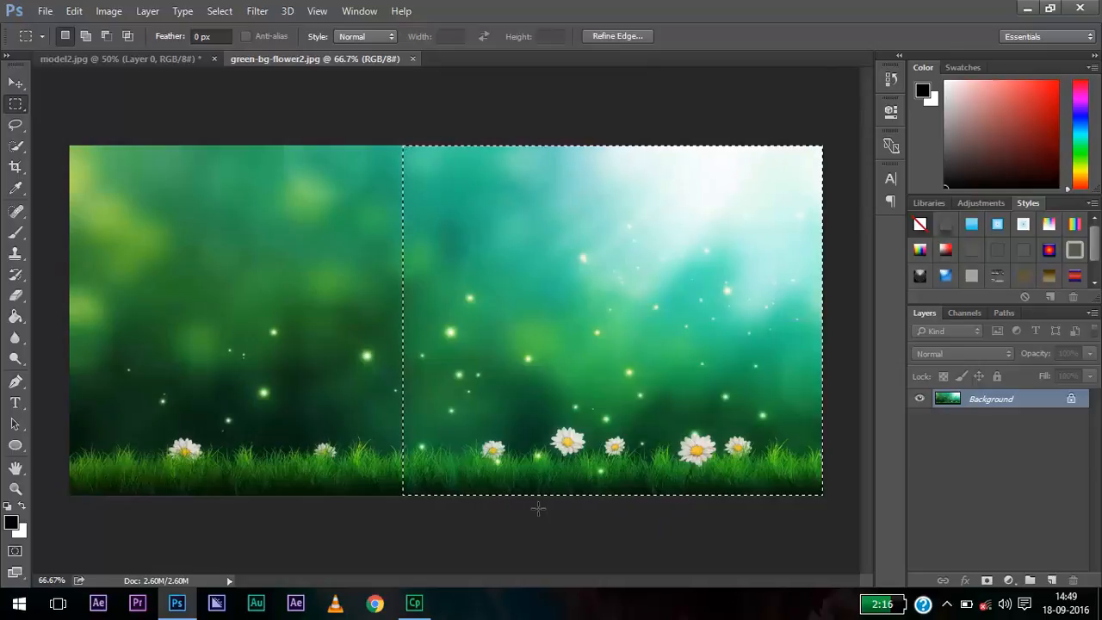
Copy the selected background part into model2.jpg beneath the Girl layer and move it to the canvas's upper-right corner
left_click(160, 58)
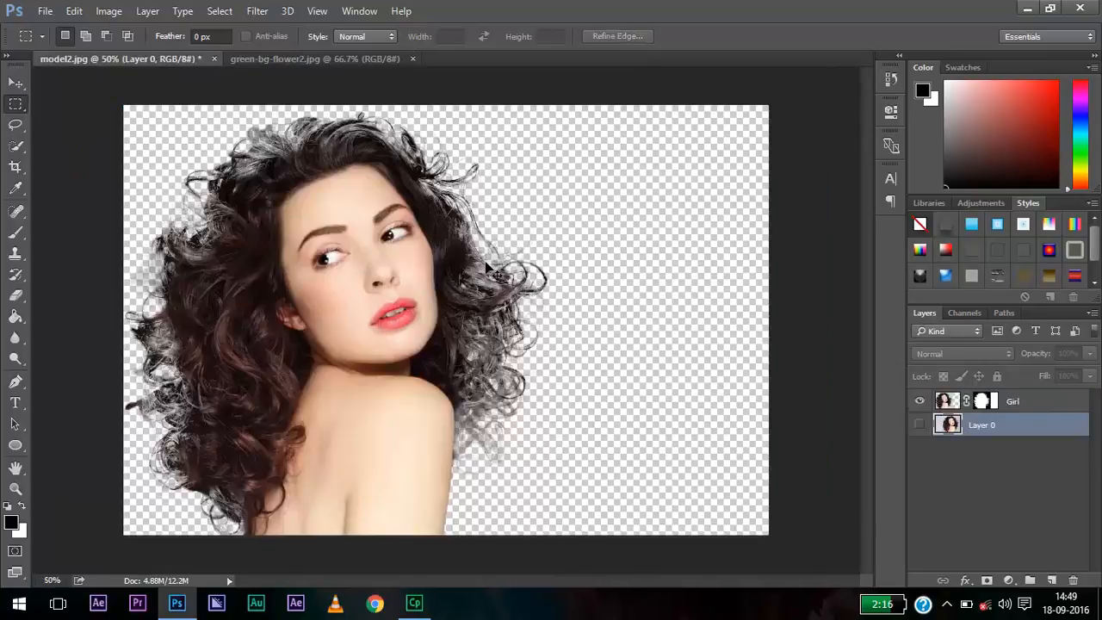
key("ctrl+v")
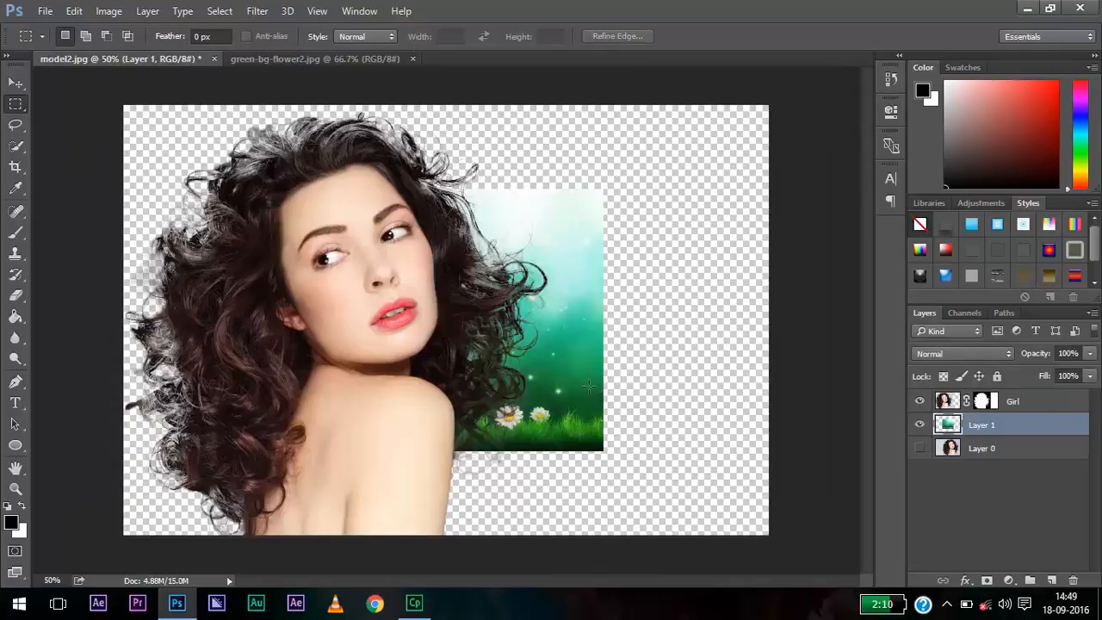
left_click(19, 84)
left_click_drag(535, 338, 696, 254)
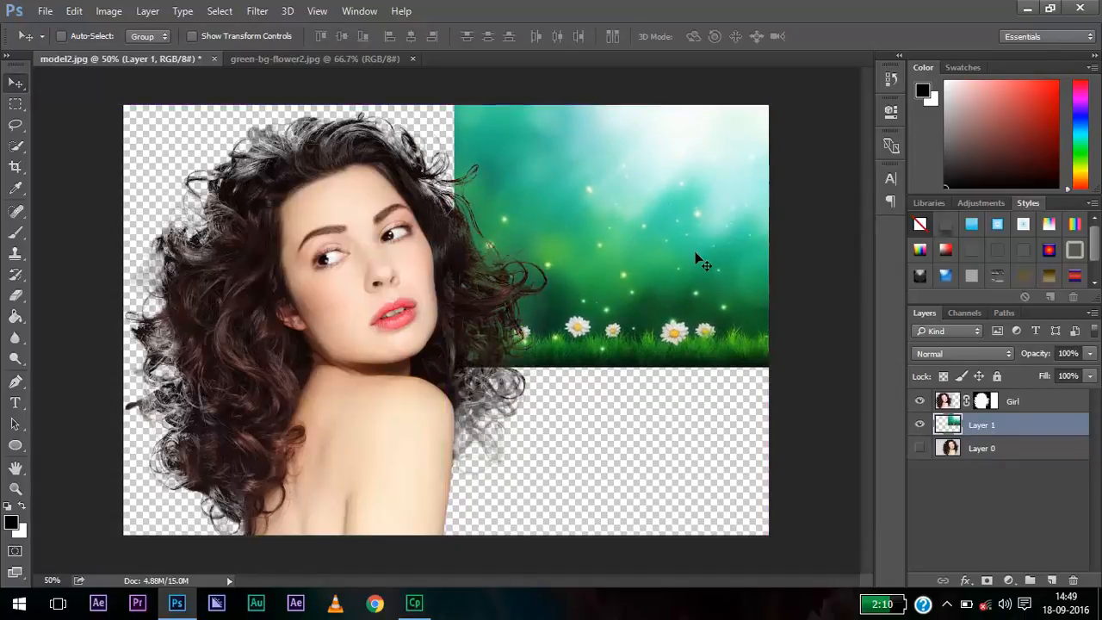
Scale the pasted background to 205.13% width and 164% height so it fills the whole canvas, and deselect the layer
key("ctrl")
key("ctrl+t")
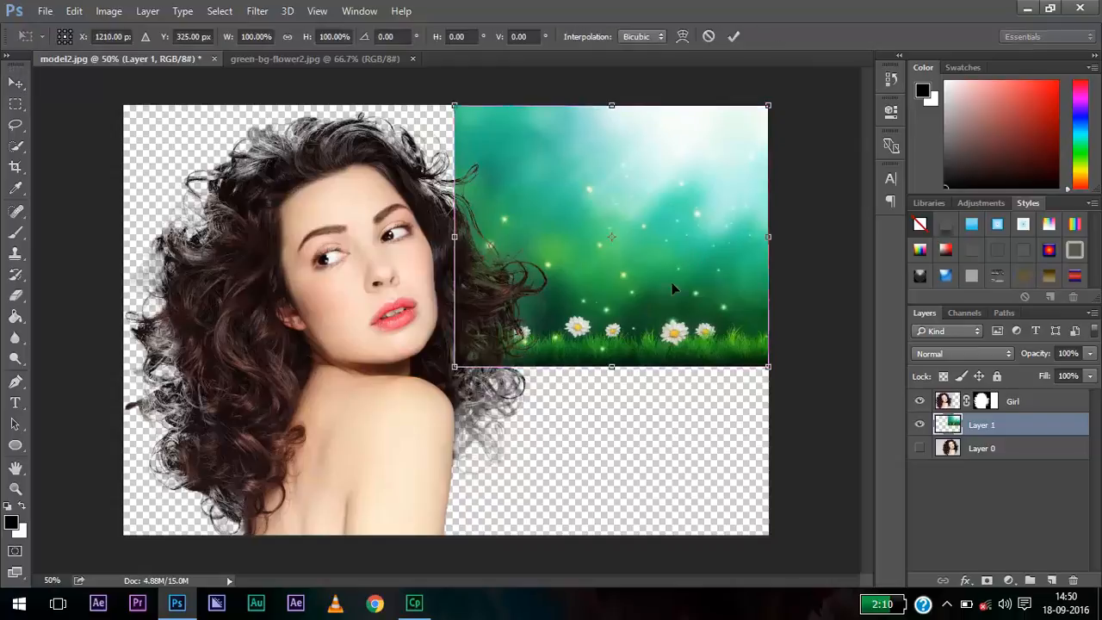
left_click_drag(453, 366, 125, 534)
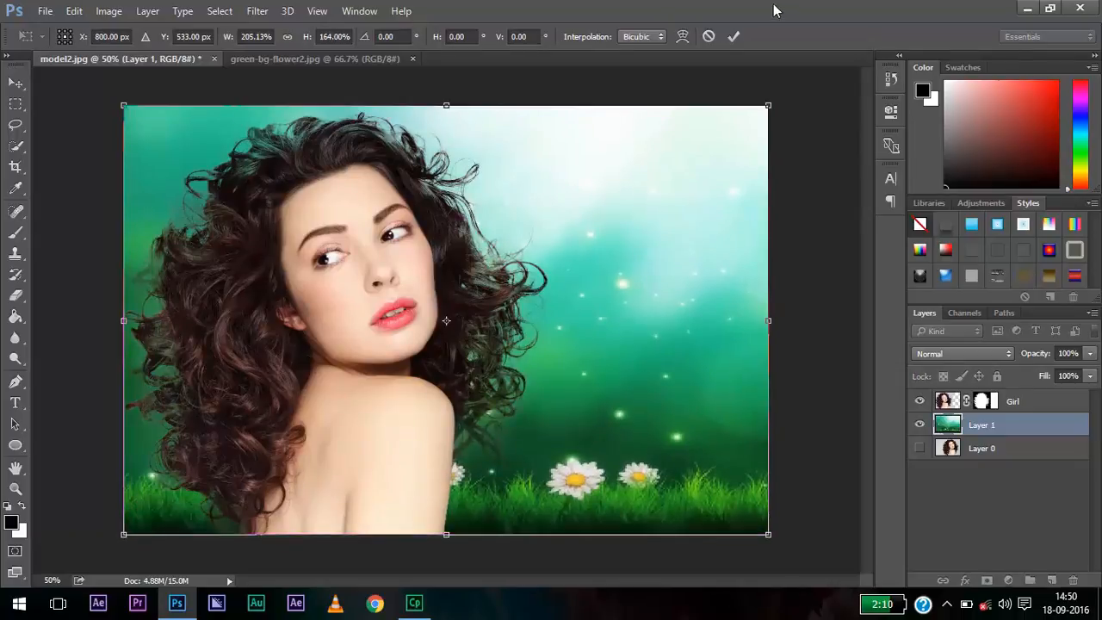
left_click(733, 36)
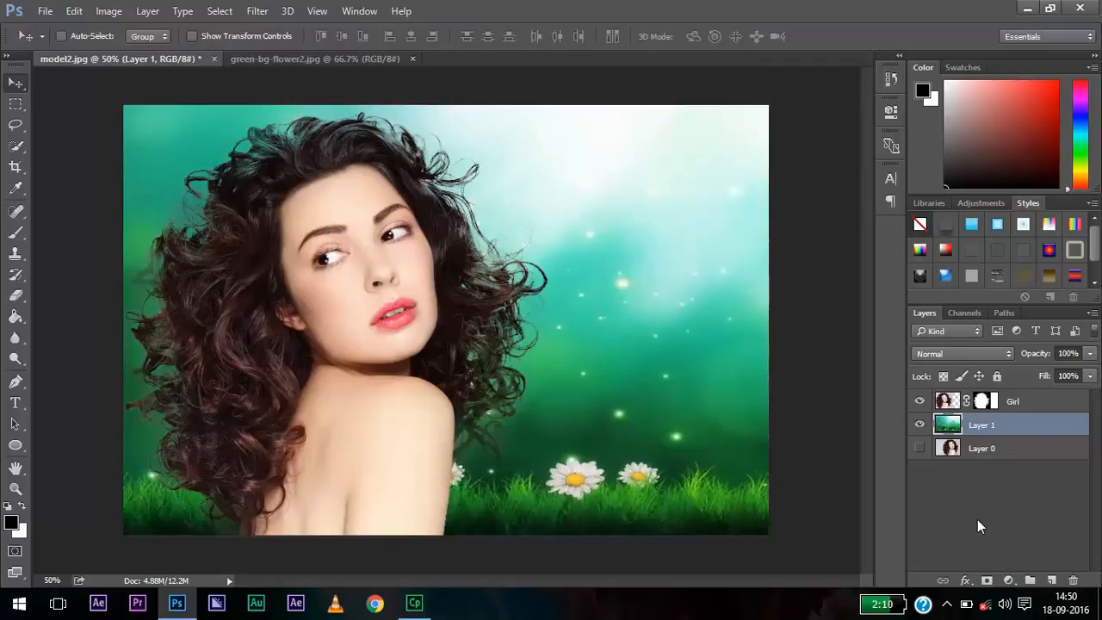
left_click(1064, 497)
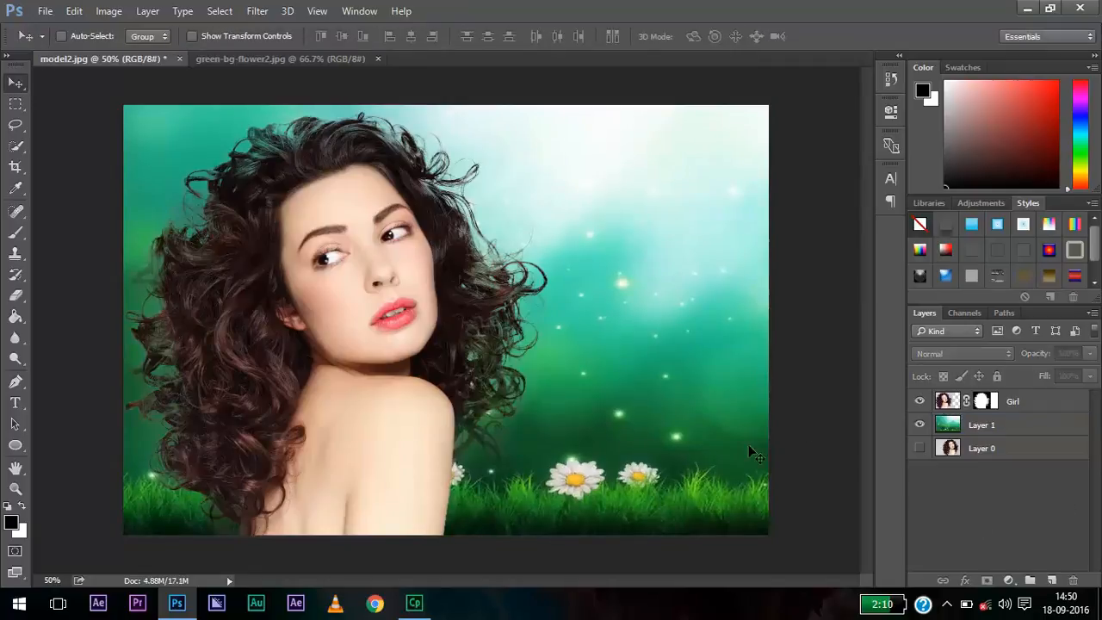
Extend the canvas to the left by about a third of its width with the Crop tool
left_click(14, 168)
left_click_drag(124, 319, 59, 320)
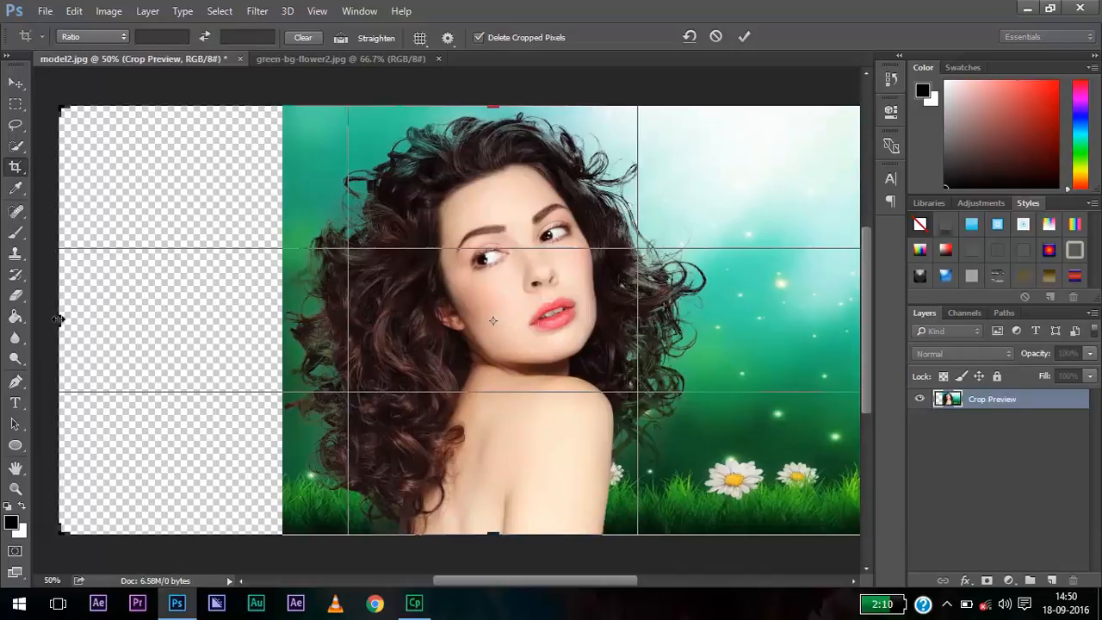
key("ctrl+minus")
key("ctrl+minus")
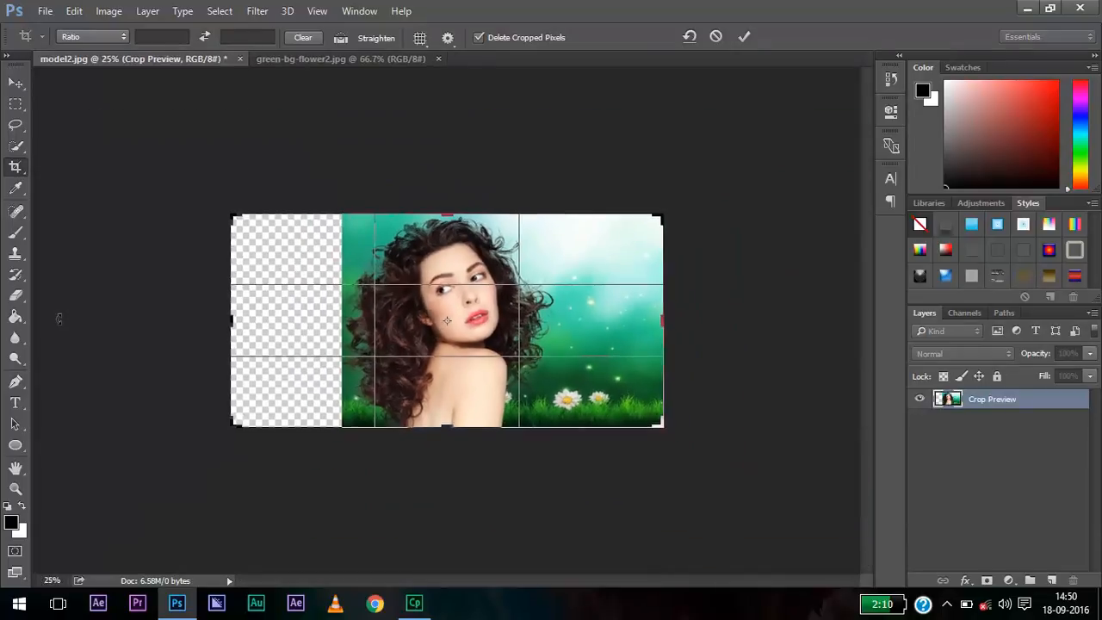
key("ctrl+minus")
key("ctrl+minus")
key("ctrl+plus")
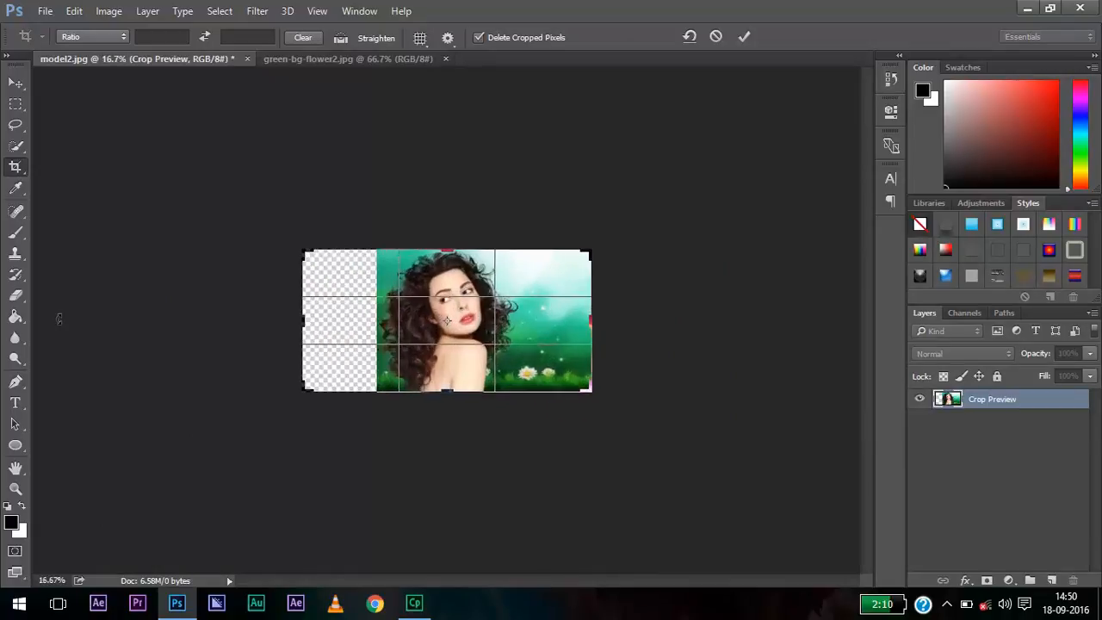
key("ctrl+plus")
key("ctrl+plus")
key("ctrl+plus")
key("ctrl+plus")
key("ctrl+minus")
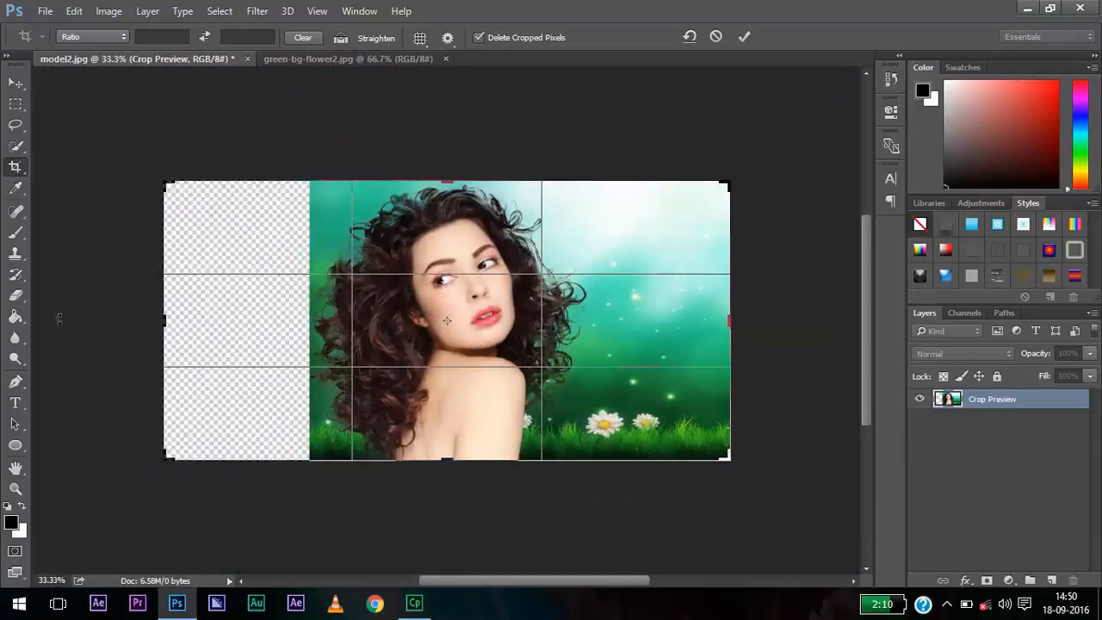
key("ctrl+minus")
key("ctrl+plus")
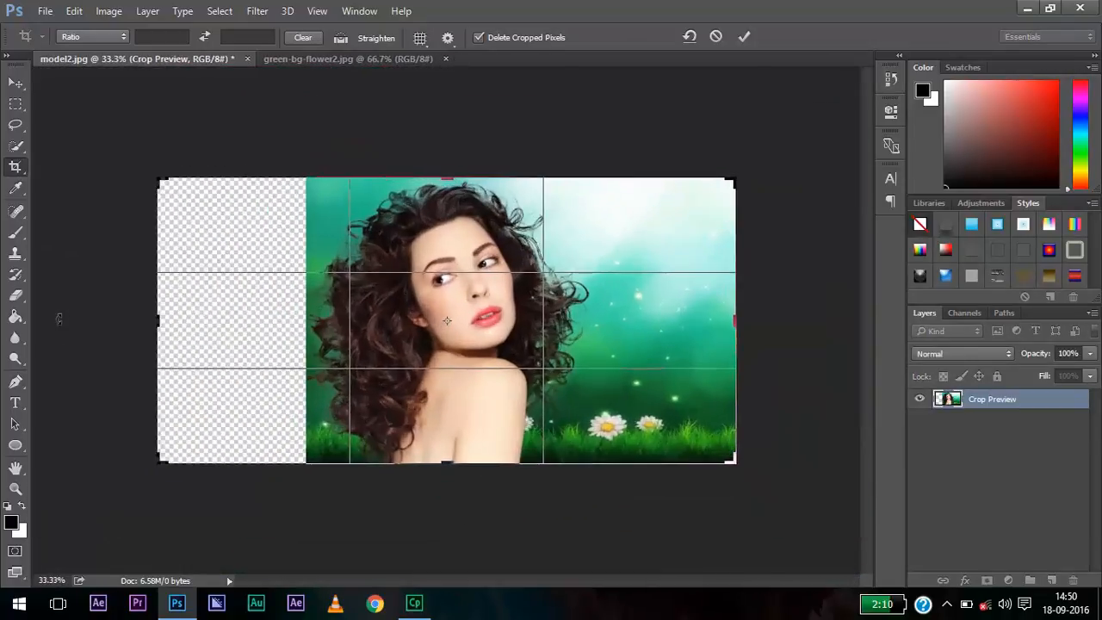
left_click(741, 37)
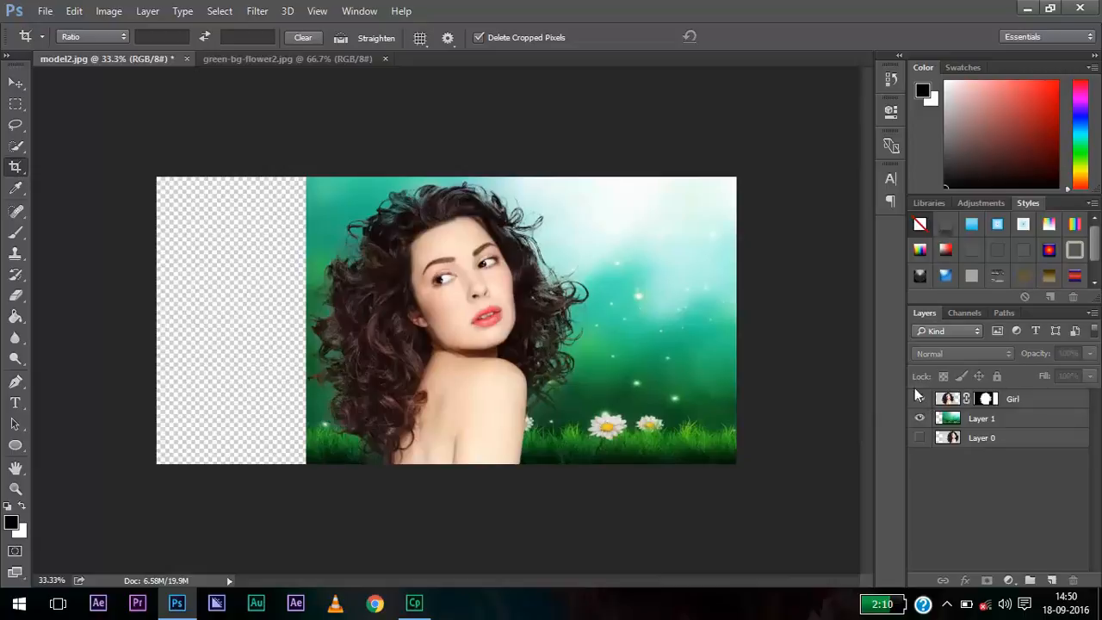
Hide the Girl layer and, on Layer 1, marquee-select the empty left area plus a strip of background, about 33 cm wide
left_click(1024, 398)
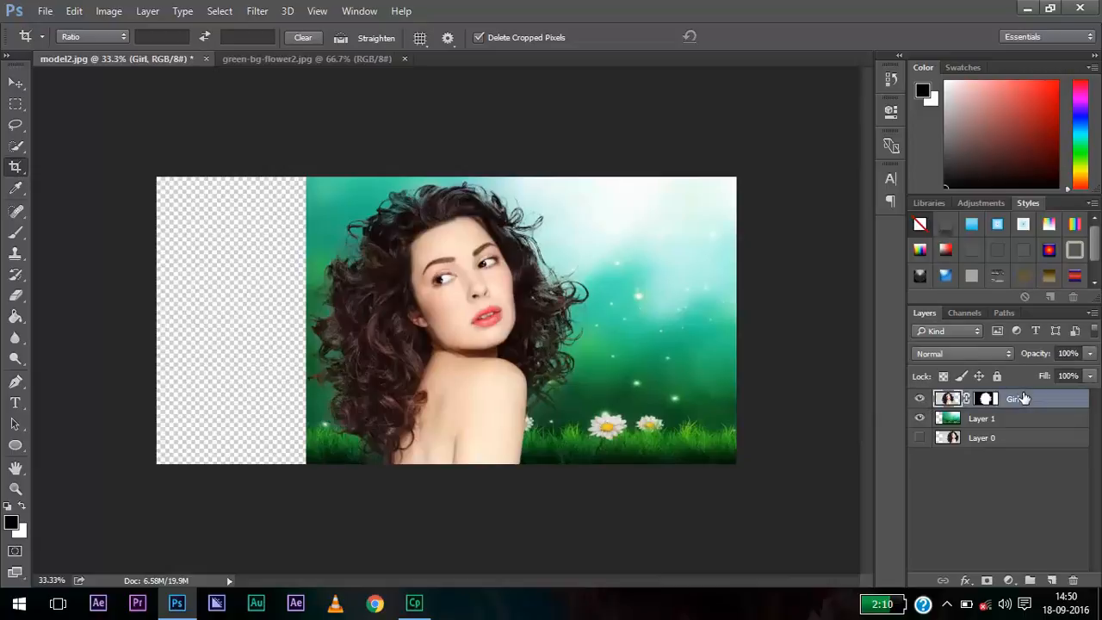
left_click(919, 399)
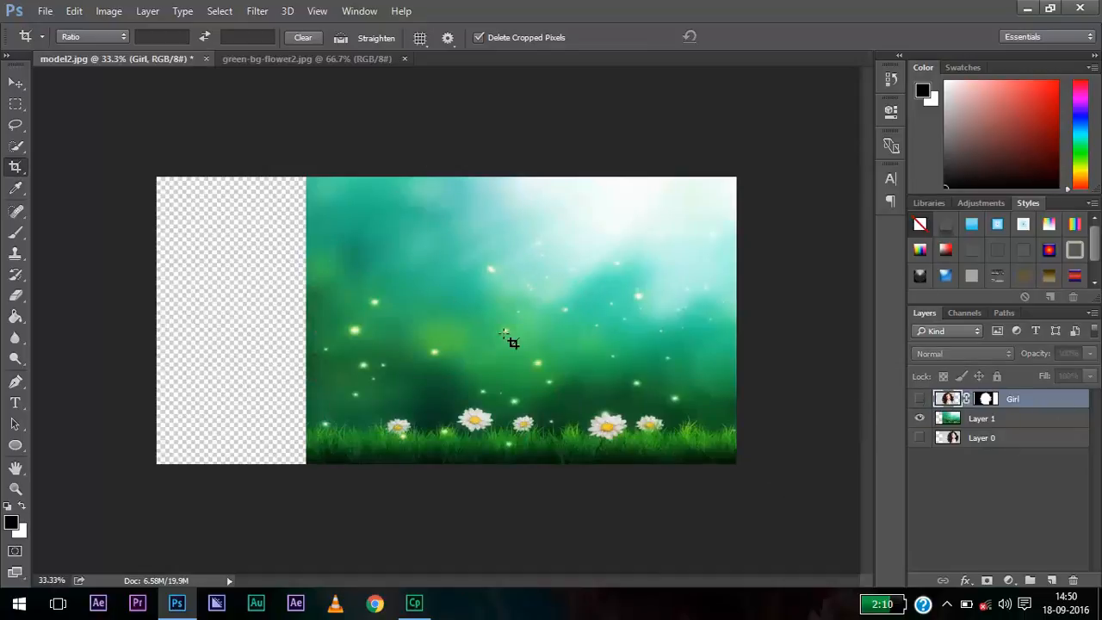
left_click(1002, 420)
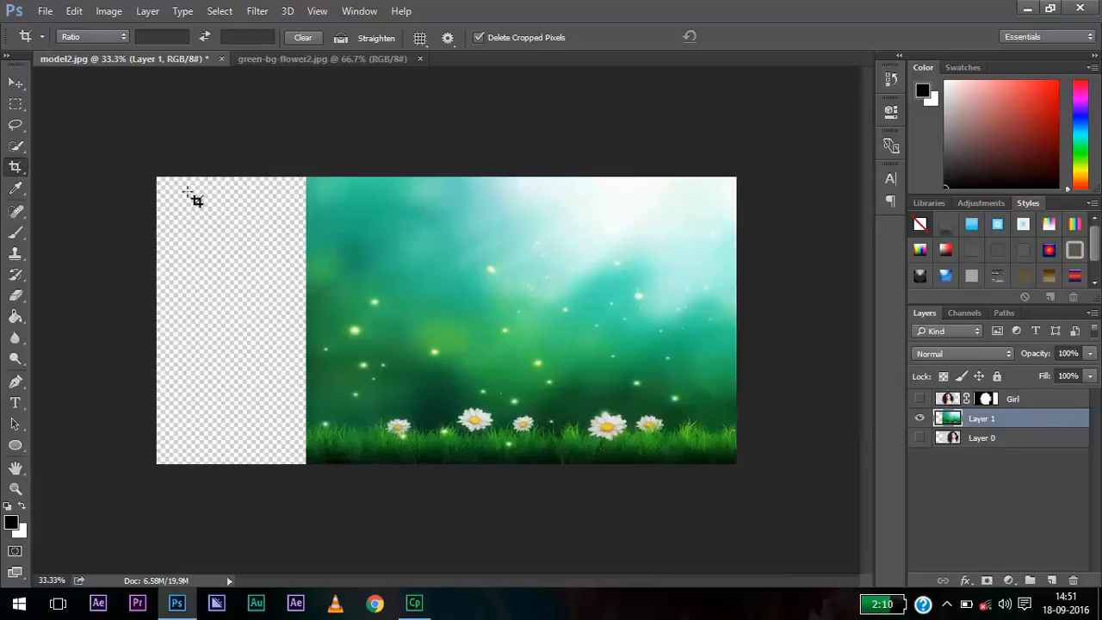
left_click(16, 103)
left_click_drag(108, 147, 410, 498)
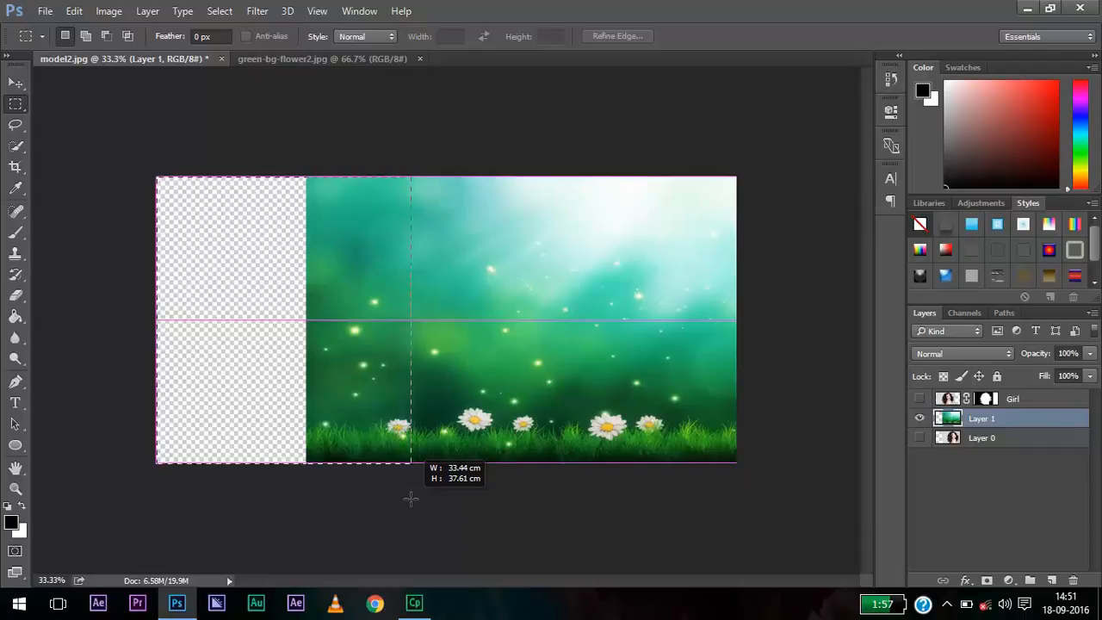
left_click_drag(411, 498, 409, 494)
Fill the selected area using Content-Aware at 100% opacity, deselect it, and show the Girl layer again
right_click(313, 216)
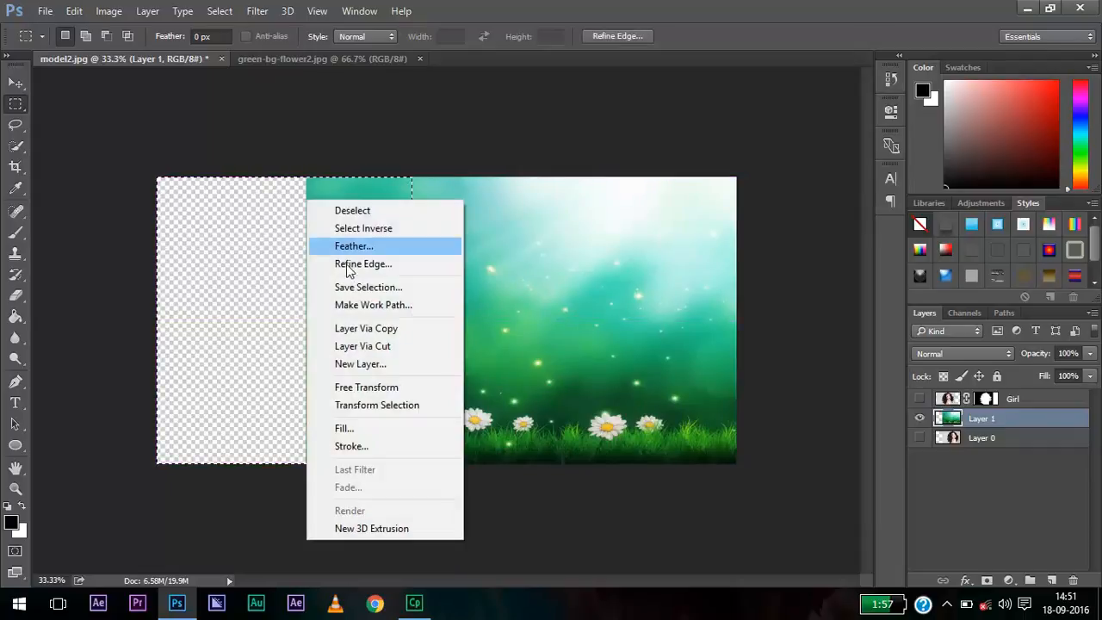
left_click(360, 423)
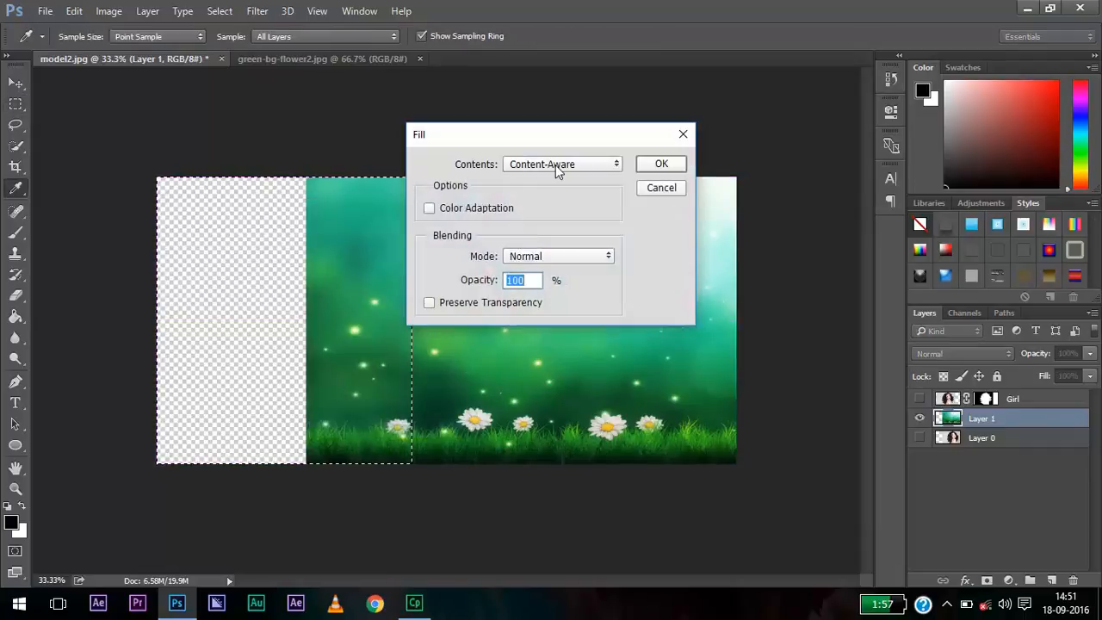
left_click(661, 163)
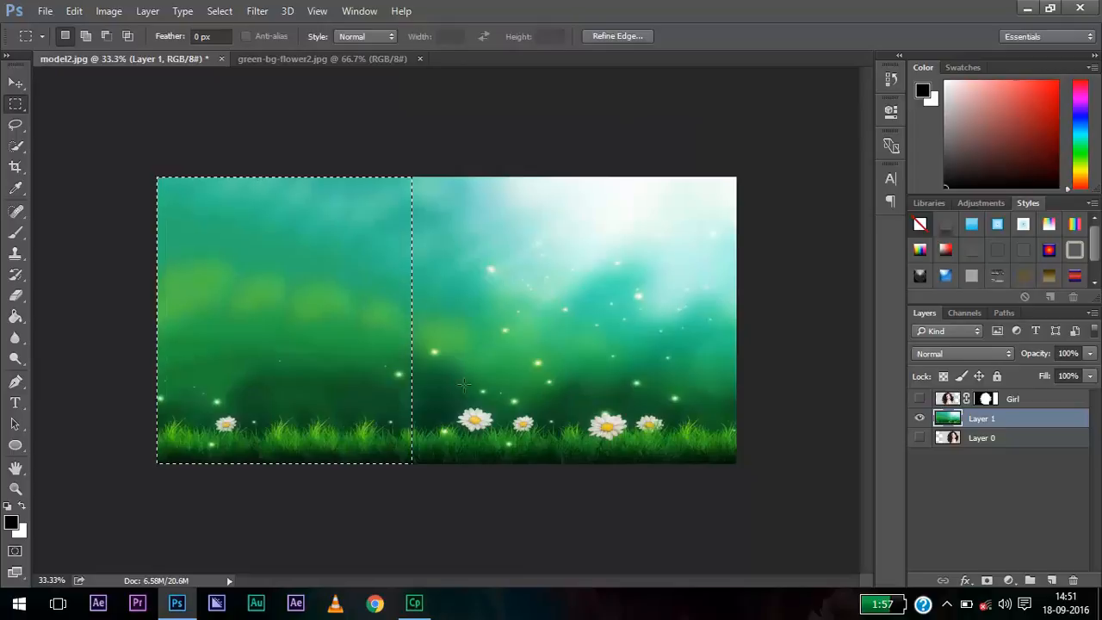
key("ctrl+d")
left_click(919, 399)
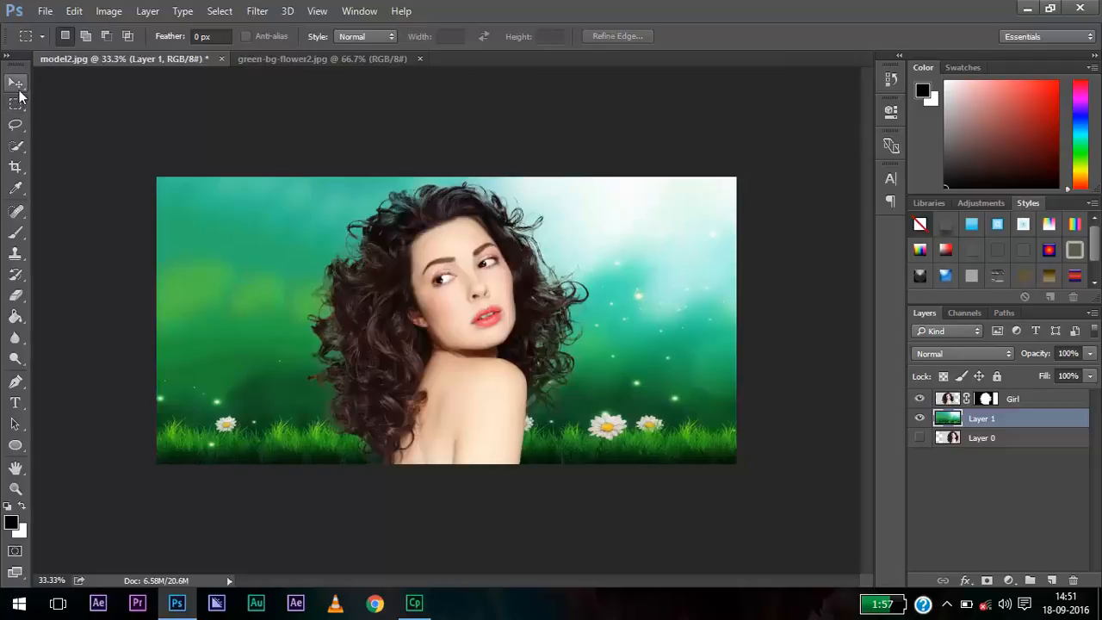
Move the Layer 1 background left in large steps while the woman stays in place
left_click(16, 82)
key("shift+Left")
key("shift+Left")
key("shift+Left")
key("shift+Left")
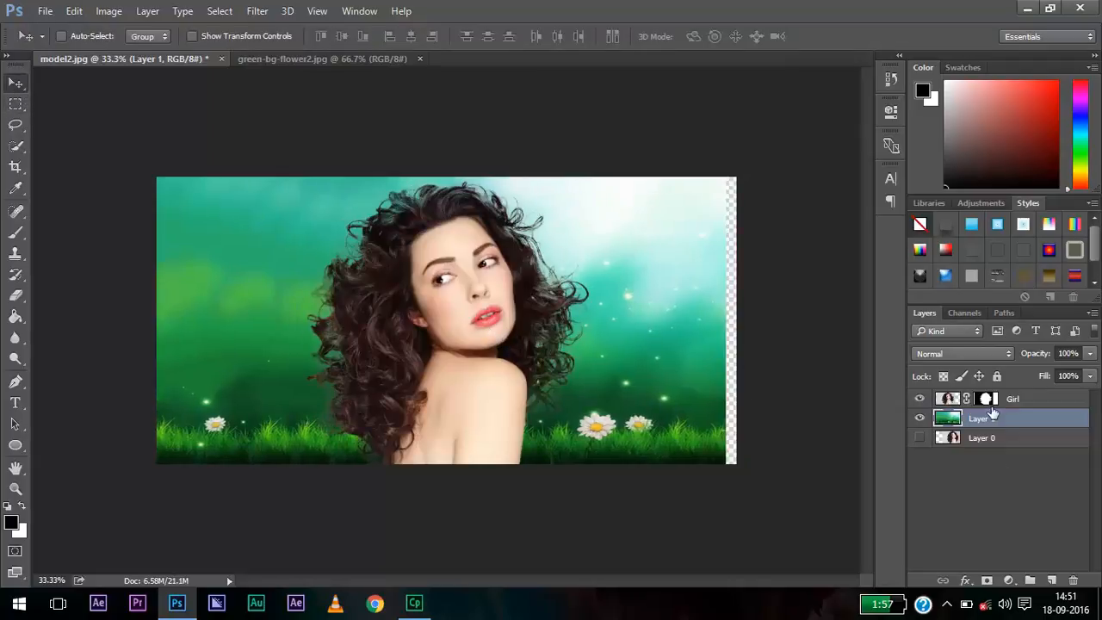
key("shift+Left")
key("shift+Left")
key("shift+Left")
key("shift+Left")
key("shift+Left")
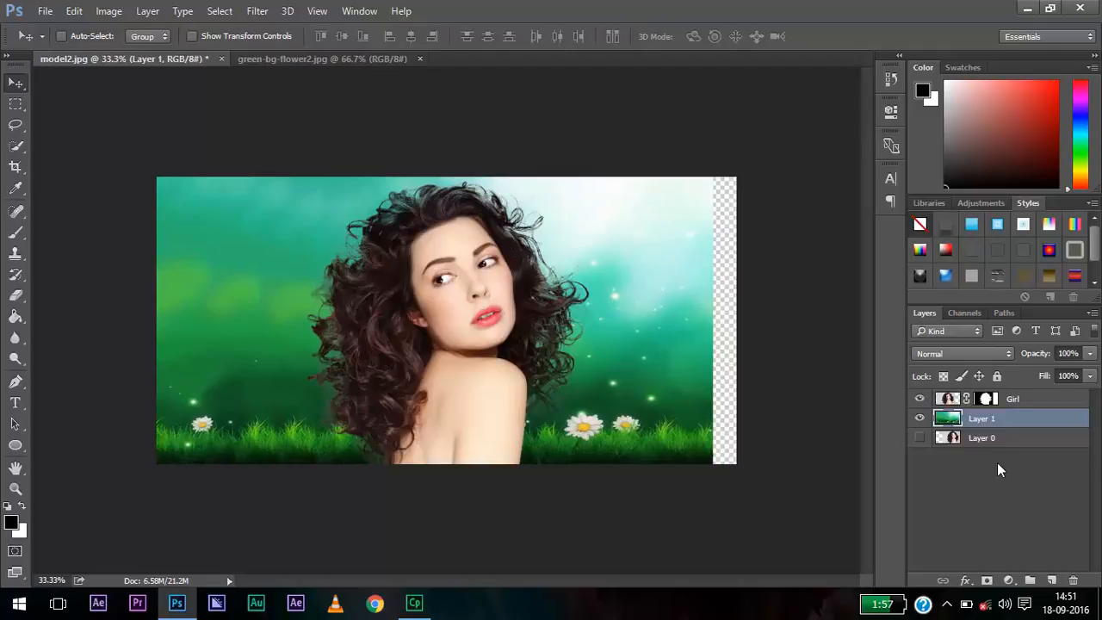
Undo the leftward moves of the Layer 1 background
key("ctrl+z")
key("ctrl+z")
key("ctrl+z")
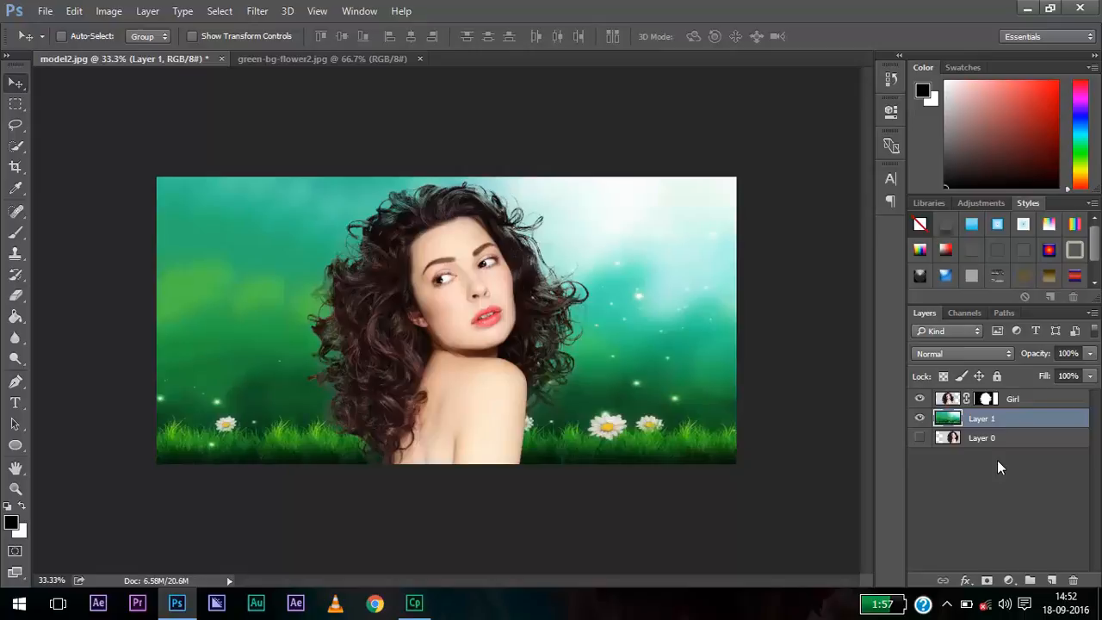
Review the document's edit history from the opening state to the latest entry, leaving no layer selected
left_click(890, 82)
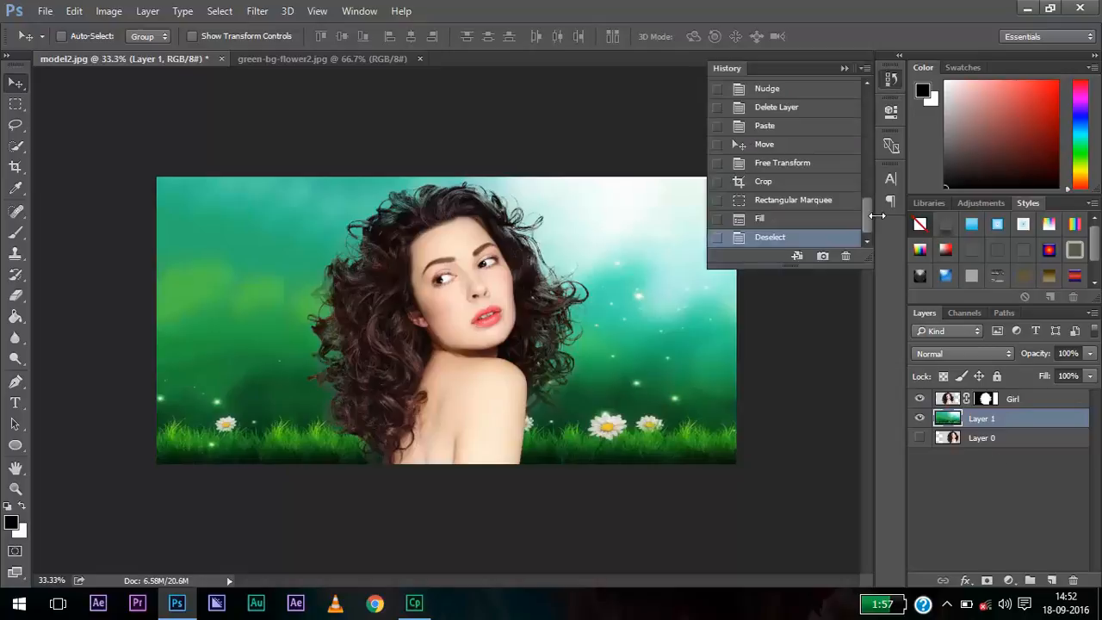
left_click_drag(869, 219, 868, 101)
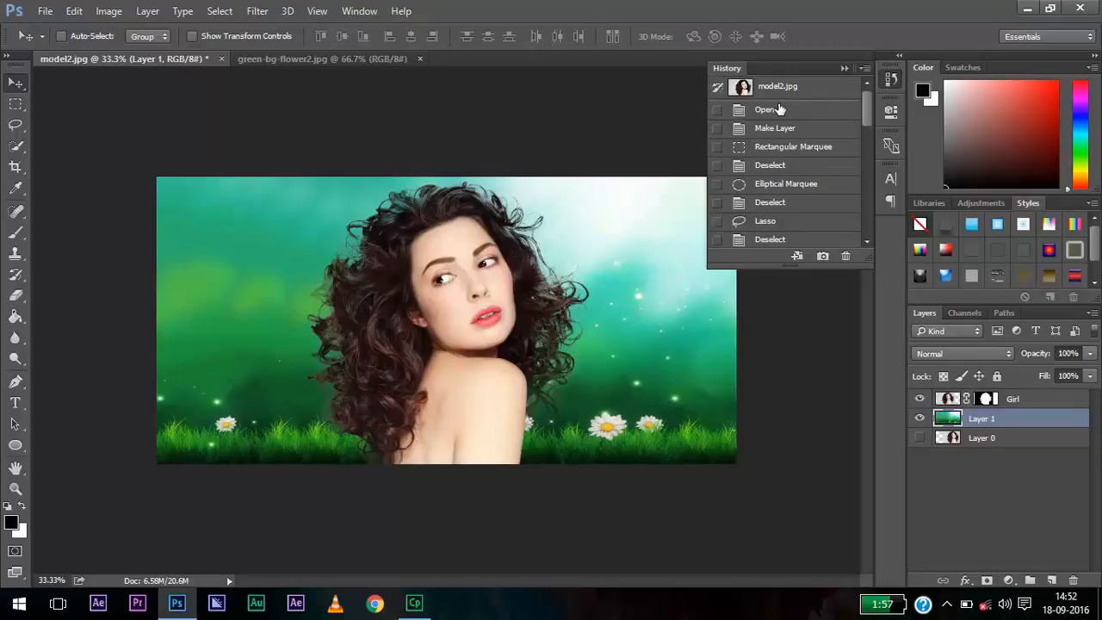
left_click_drag(868, 108, 874, 223)
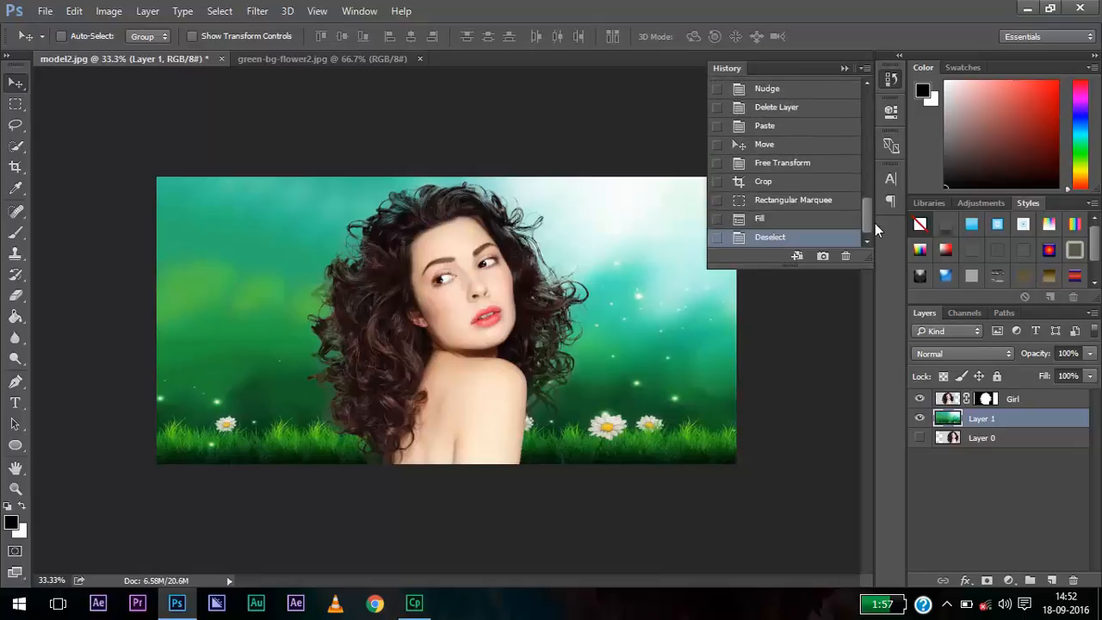
mouse_move(875, 223)
left_mouse_down()
mouse_move(873, 126)
mouse_move(864, 216)
left_mouse_up()
left_click(1026, 521)
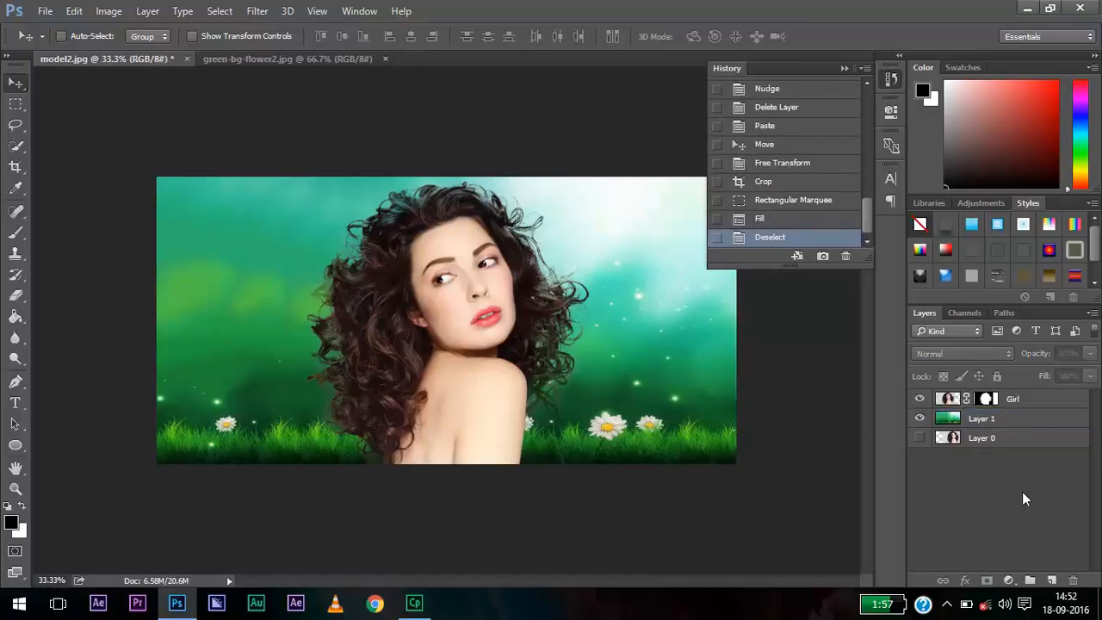
left_click(851, 67)
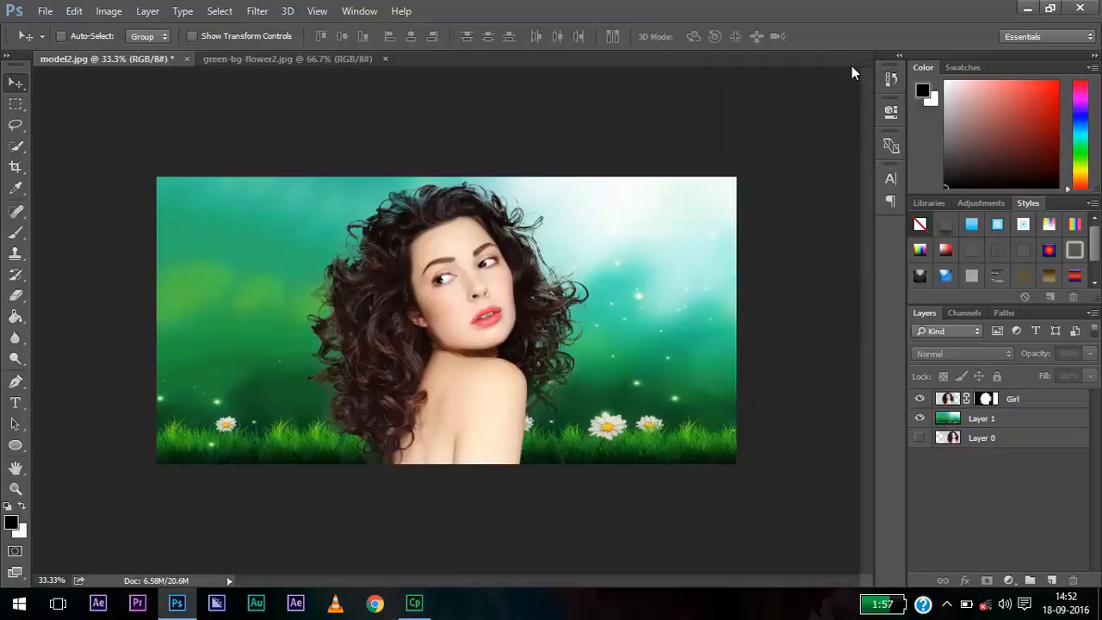
Move the woman on the Girl layer left so the daisies beside her shoulder are uncovered, then deselect the layer
left_click(1046, 416)
left_click(1018, 399)
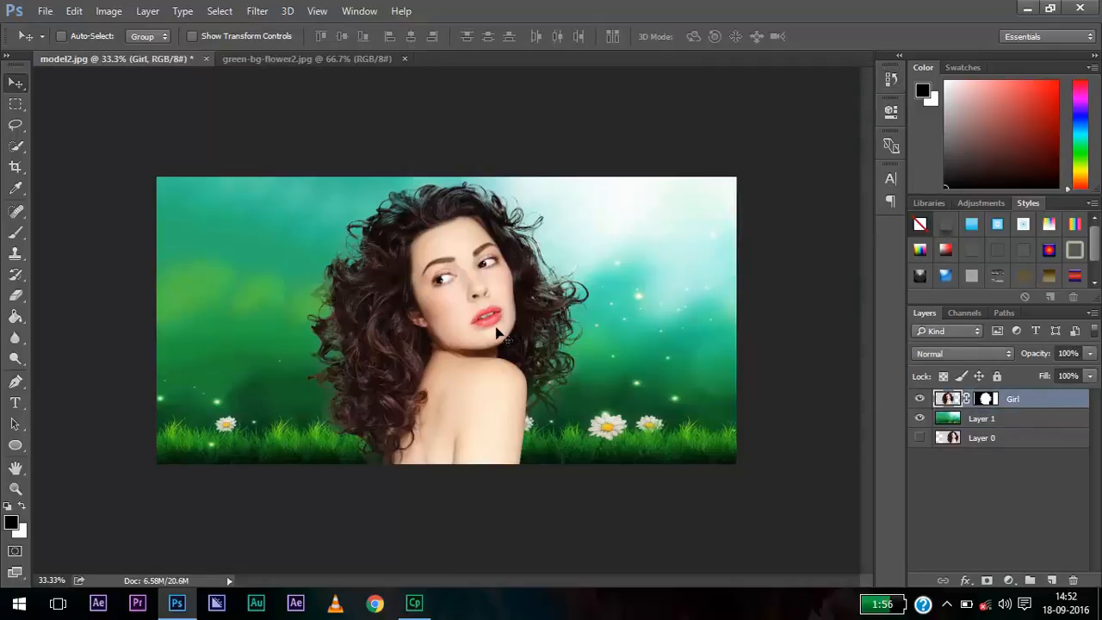
left_click_drag(504, 337, 400, 333)
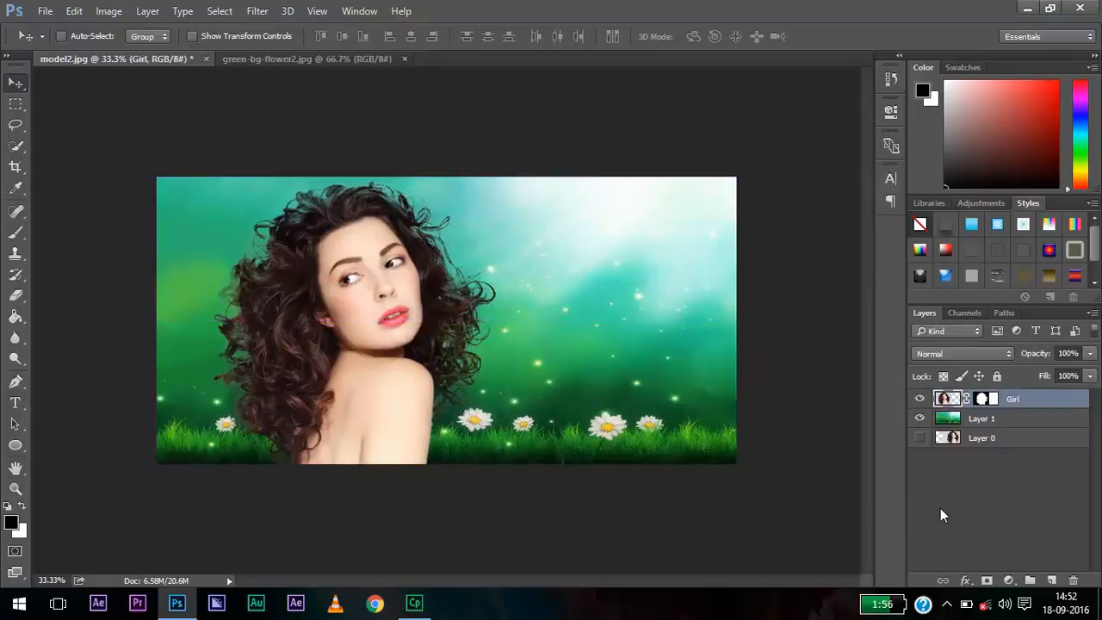
left_click(954, 501)
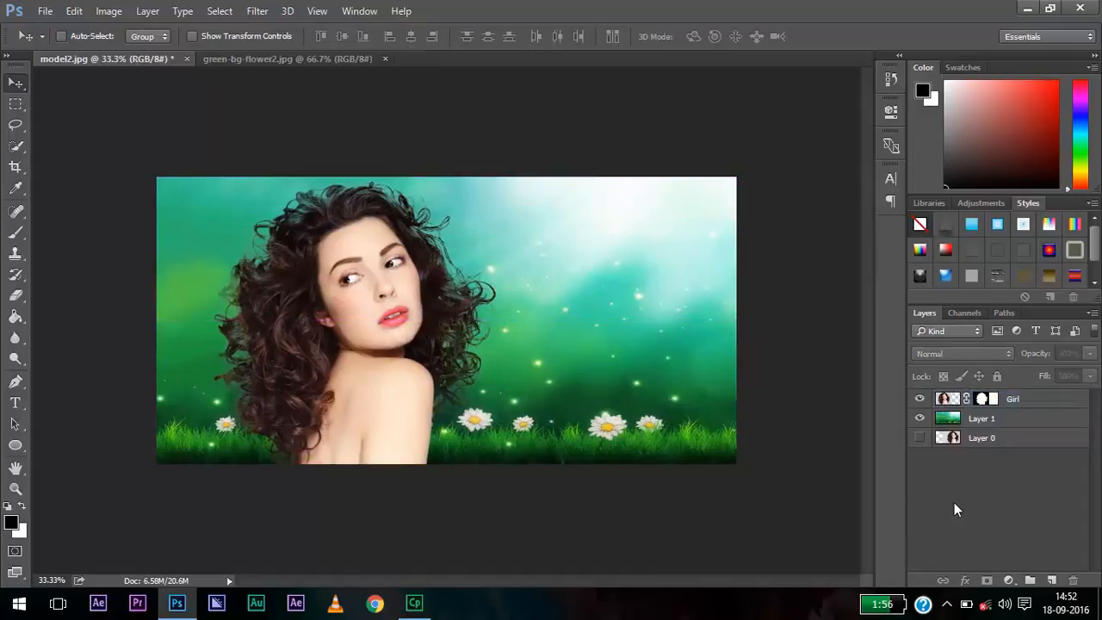
Add the horizontal text "SVM" over the bright upper part of the background, to the woman's right
left_click(13, 403)
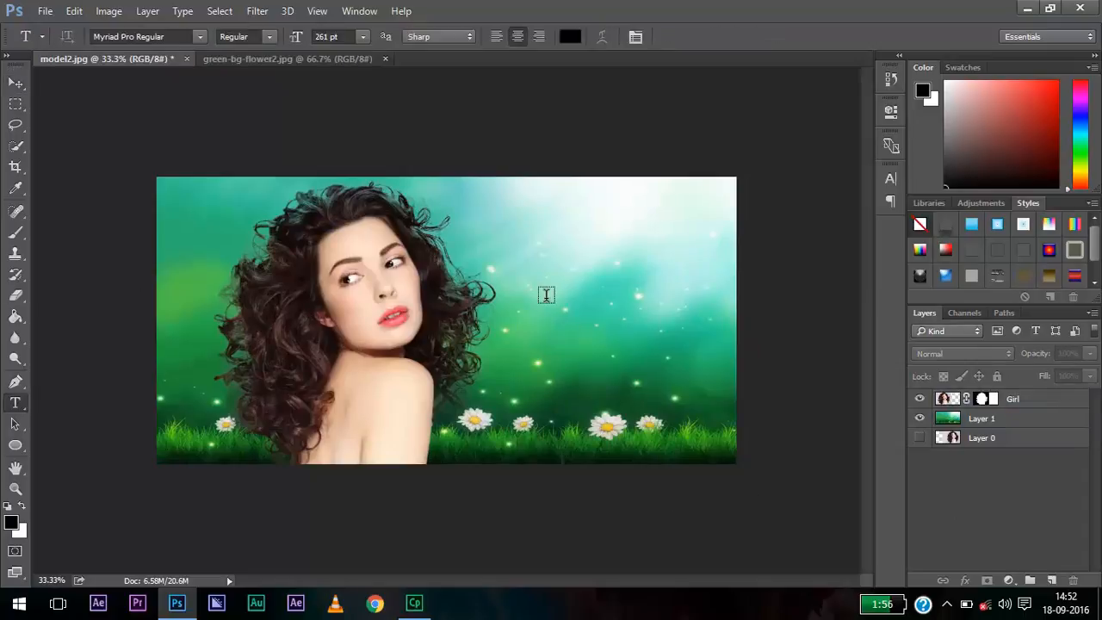
left_click(600, 249)
type("SVM")
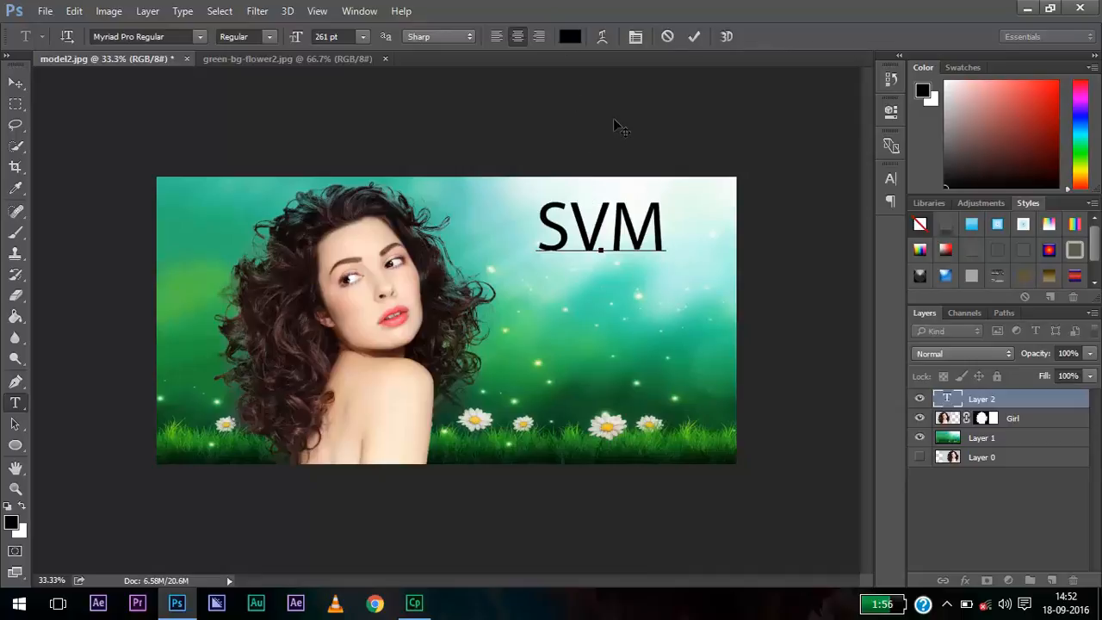
Select all of the SVM text and set its colour to white (ffffff)
key("ctrl+a")
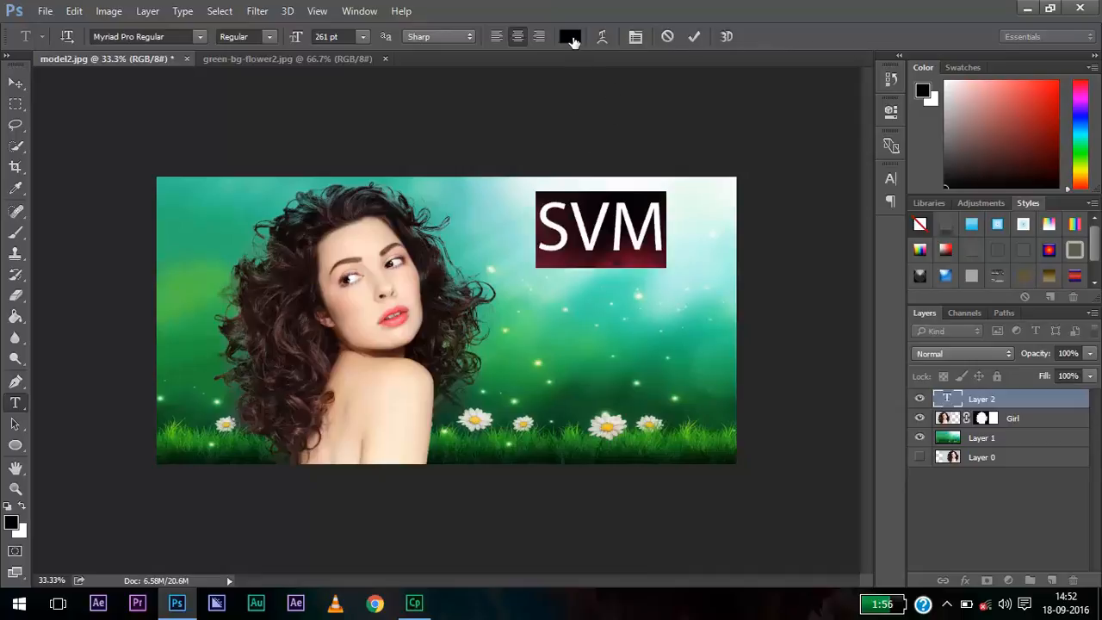
left_click(572, 40)
left_click_drag(536, 189, 474, 105)
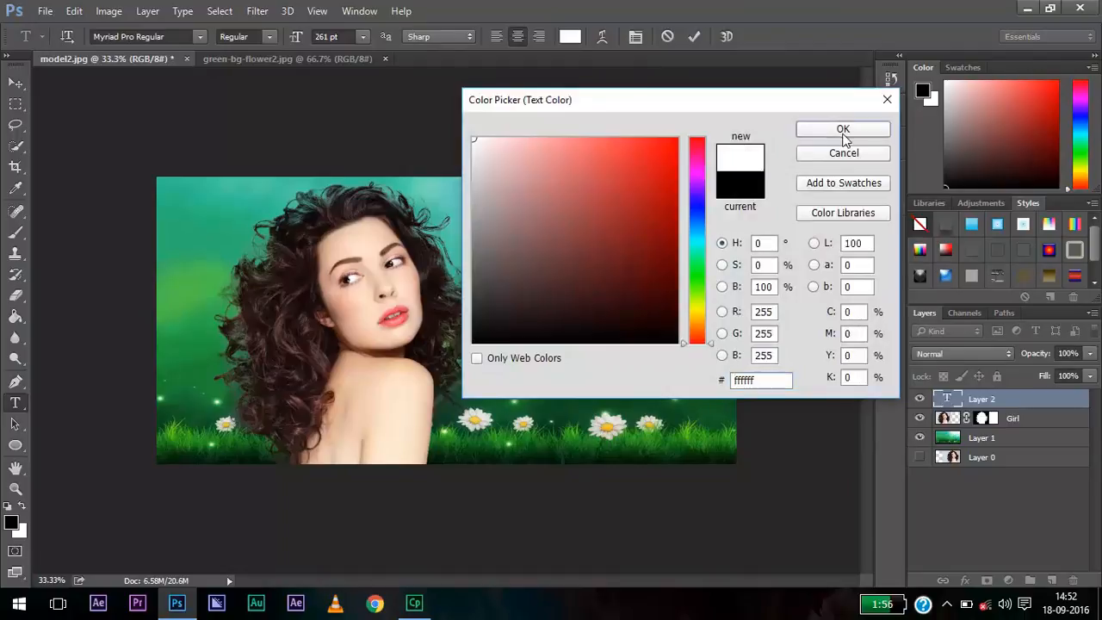
left_click(841, 129)
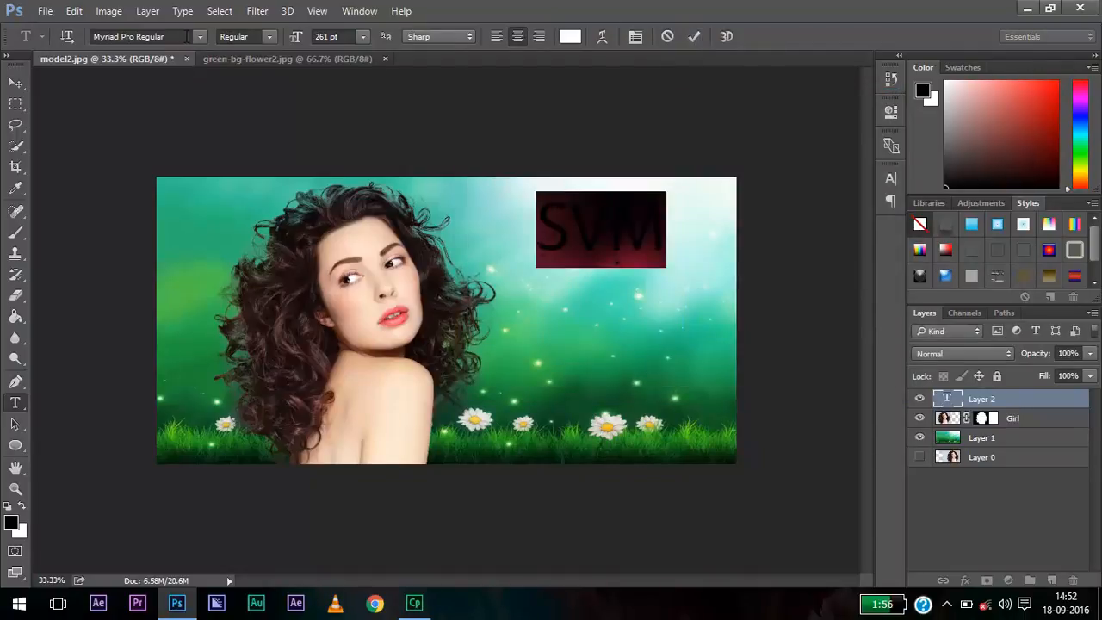
Try Myriad Pro Bold Italic as the font of the SVM text
left_click(158, 34)
key("Up")
key("Up")
key("Up")
key("Up")
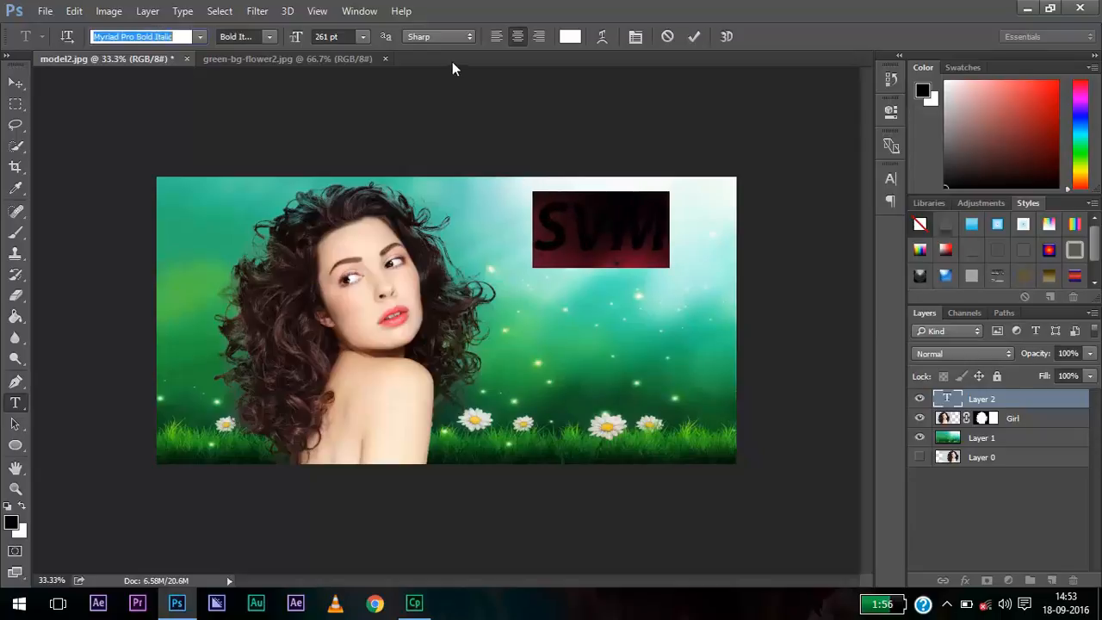
Set the SVM text colour to pure red (ff0000)
left_click(569, 37)
left_click(677, 138)
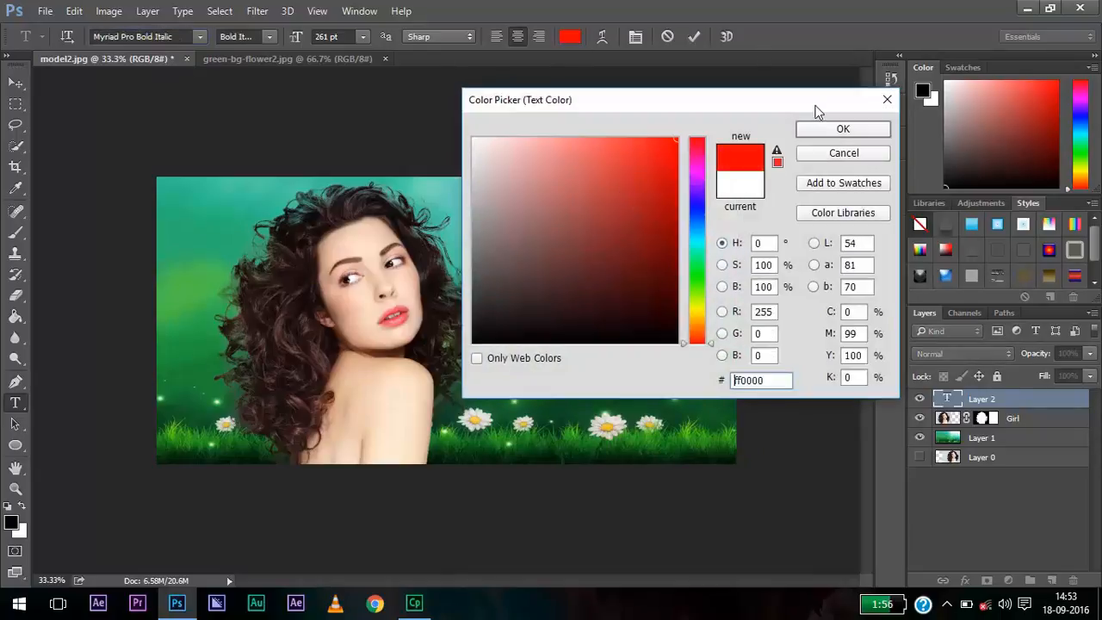
left_click(843, 128)
Set the SVM text's font to Nirmala UI Regular and its size to 260 pt
left_click(131, 36)
key("Down")
key("Down")
key("Up")
key("Down")
key("Up")
key("Up")
key("Down")
key("Down")
key("Up")
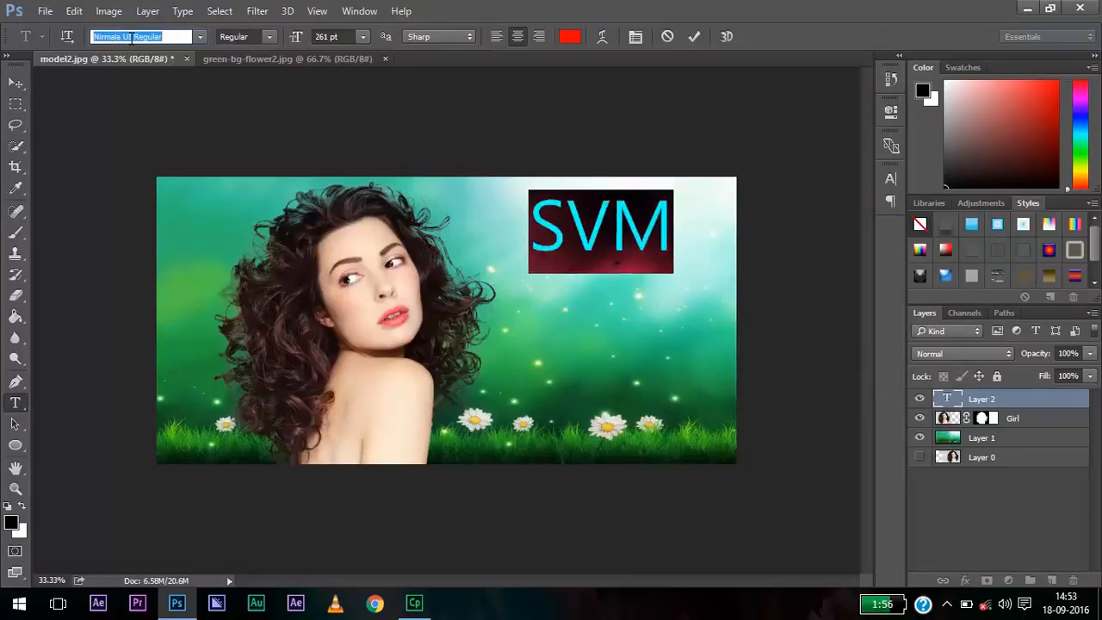
left_click_drag(296, 45, 296, 41)
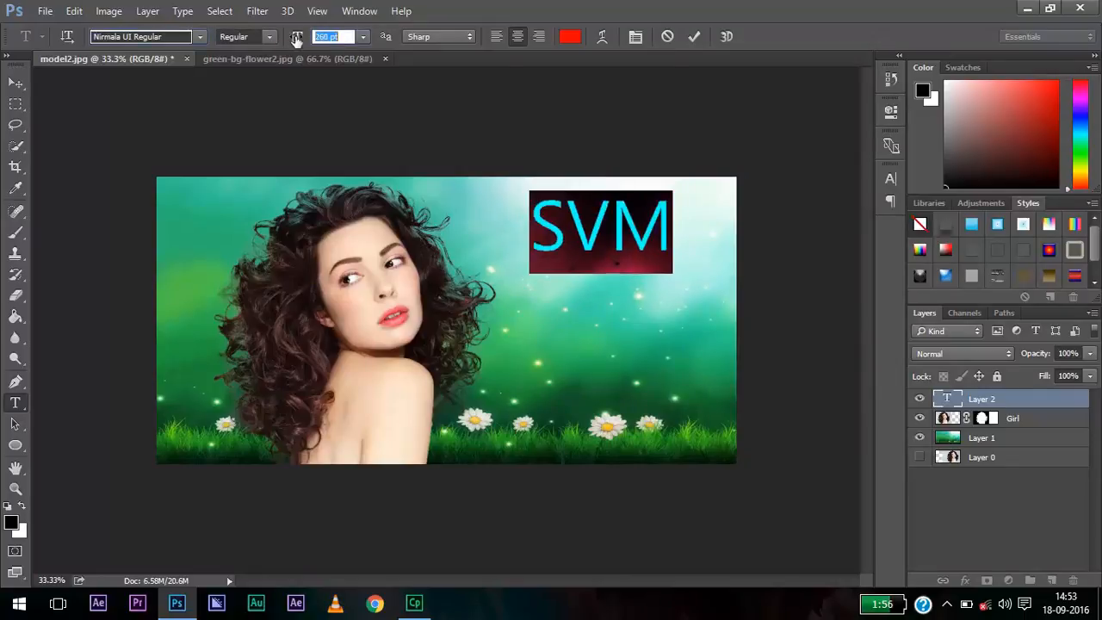
Try left and right alignment and vertical orientation on the SVM text, returning it to centred and horizontal
left_click(491, 39)
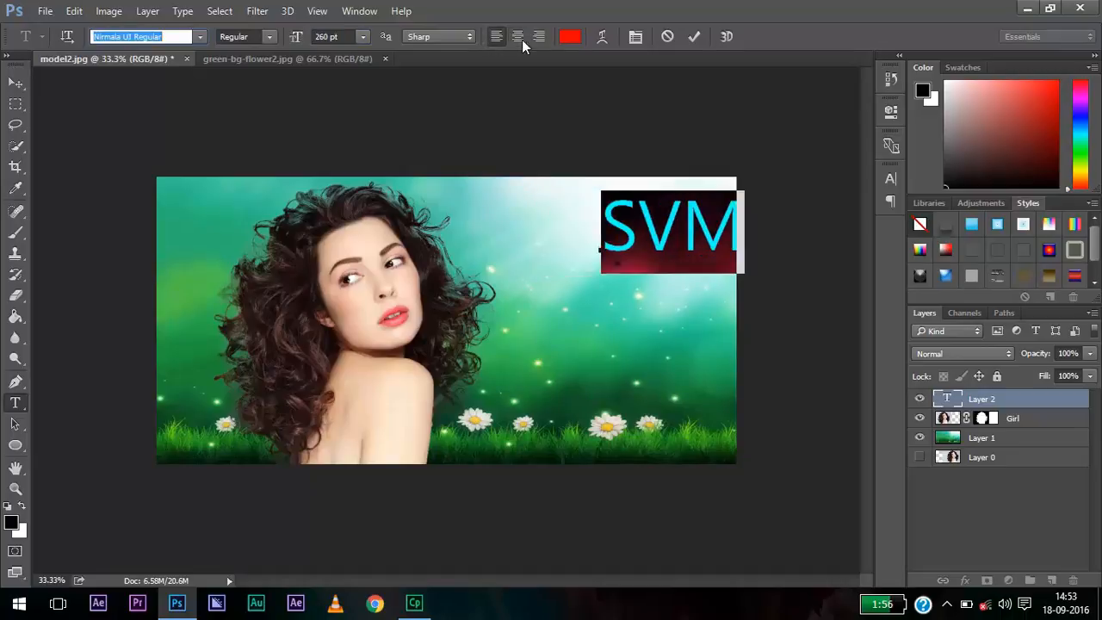
left_click(540, 40)
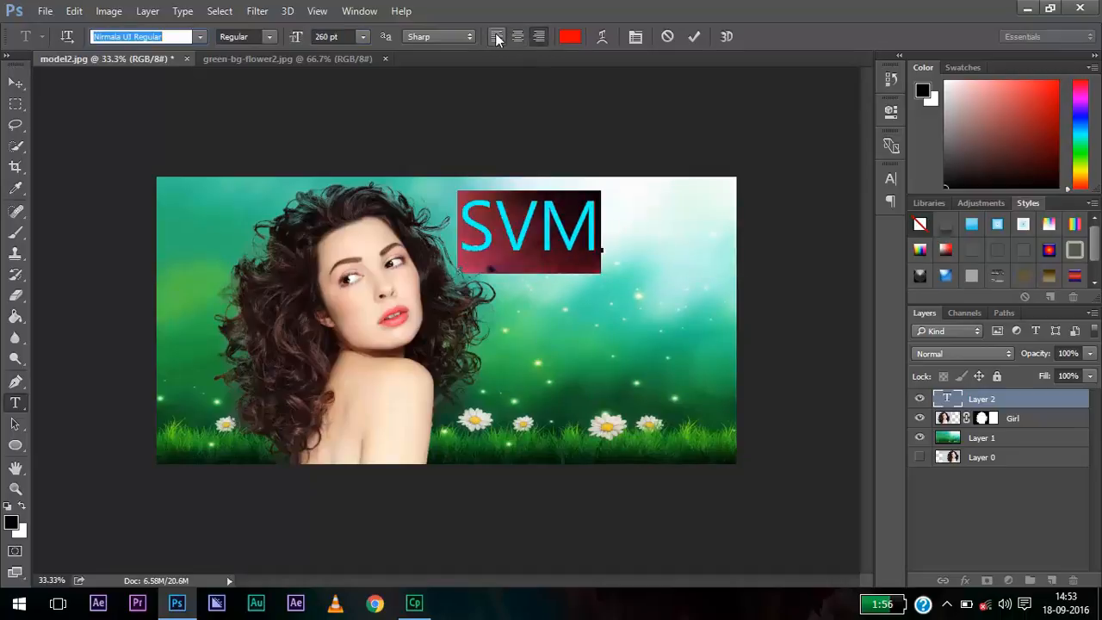
left_click(516, 39)
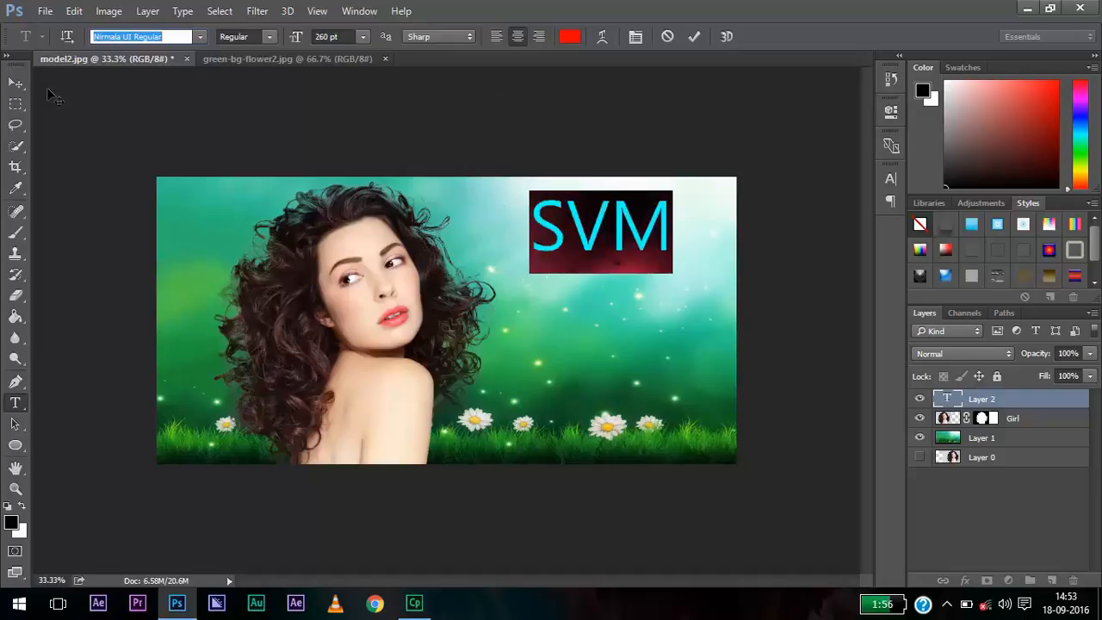
left_click(67, 38)
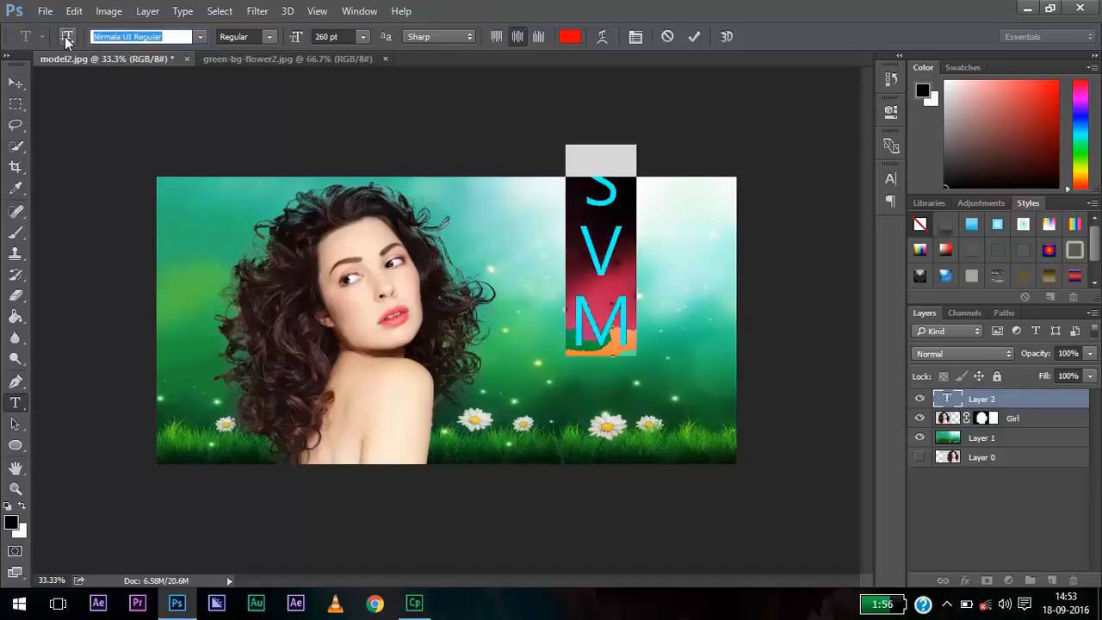
left_click(67, 38)
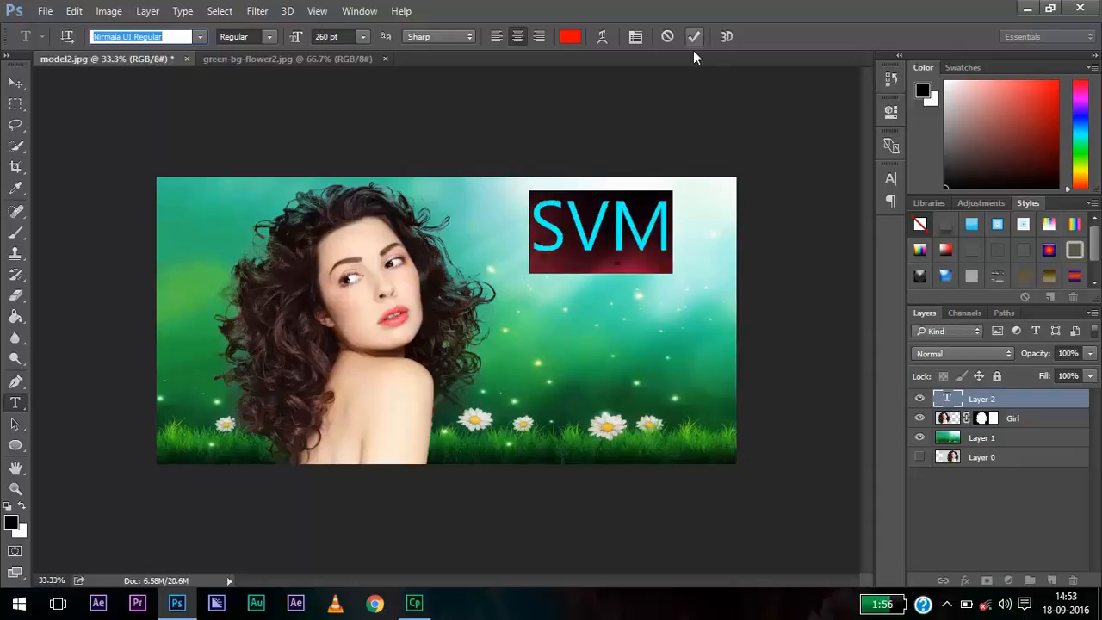
Add a second line reading "creations" below SVM in the same text layer
left_click(673, 226)
key("Return")
type("creations")
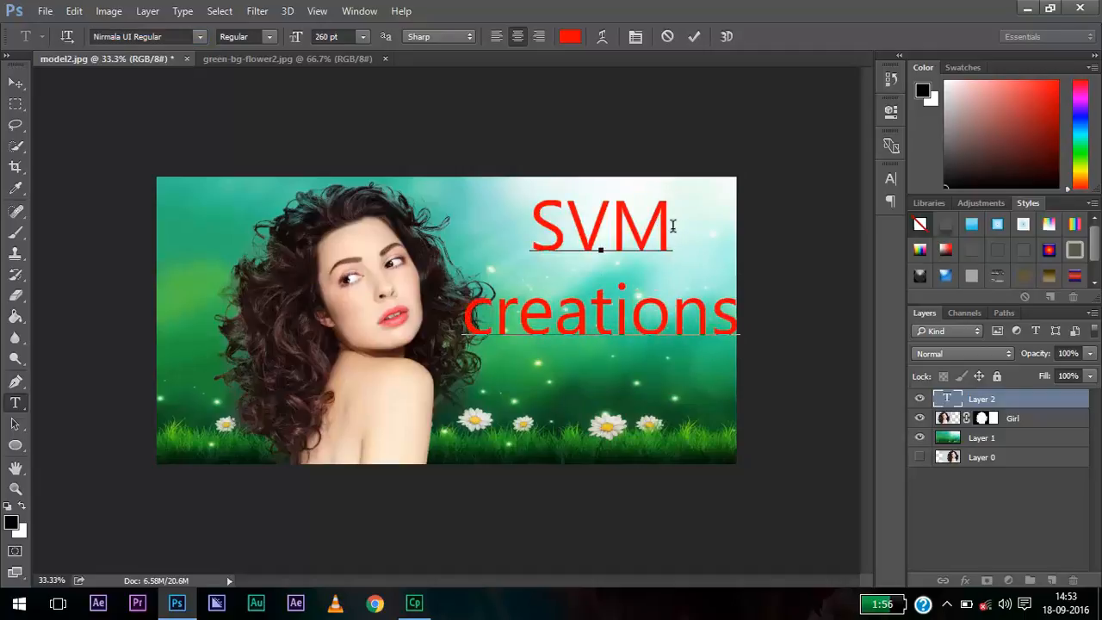
Open the character settings and set the font size of only the word "creations" to 123 pt
key("ctrl+shift+Left")
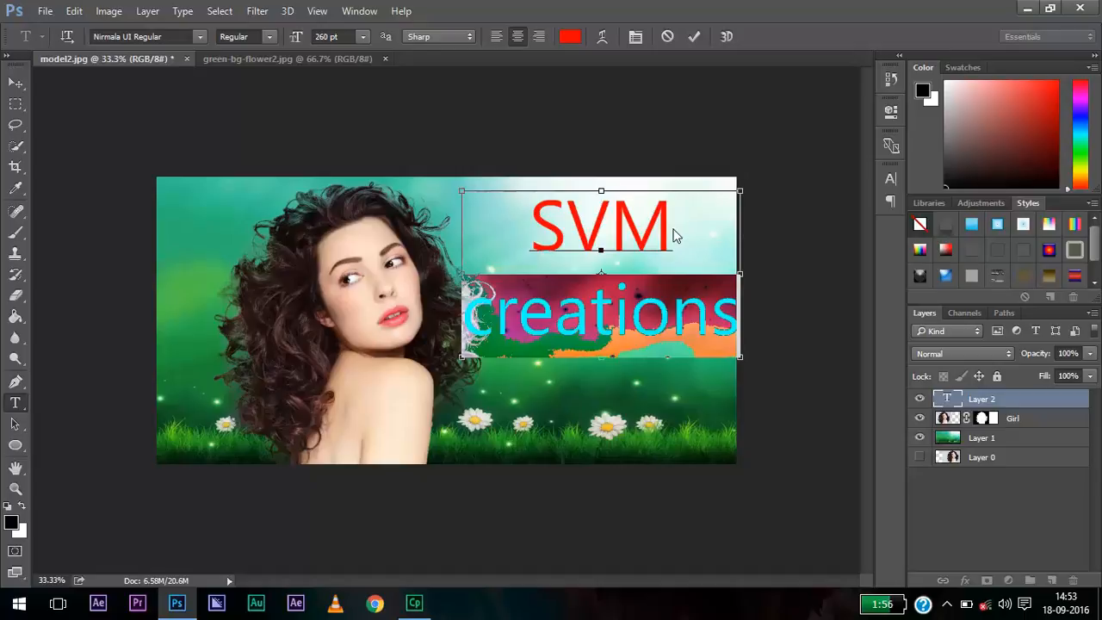
left_click(892, 179)
left_click(892, 179)
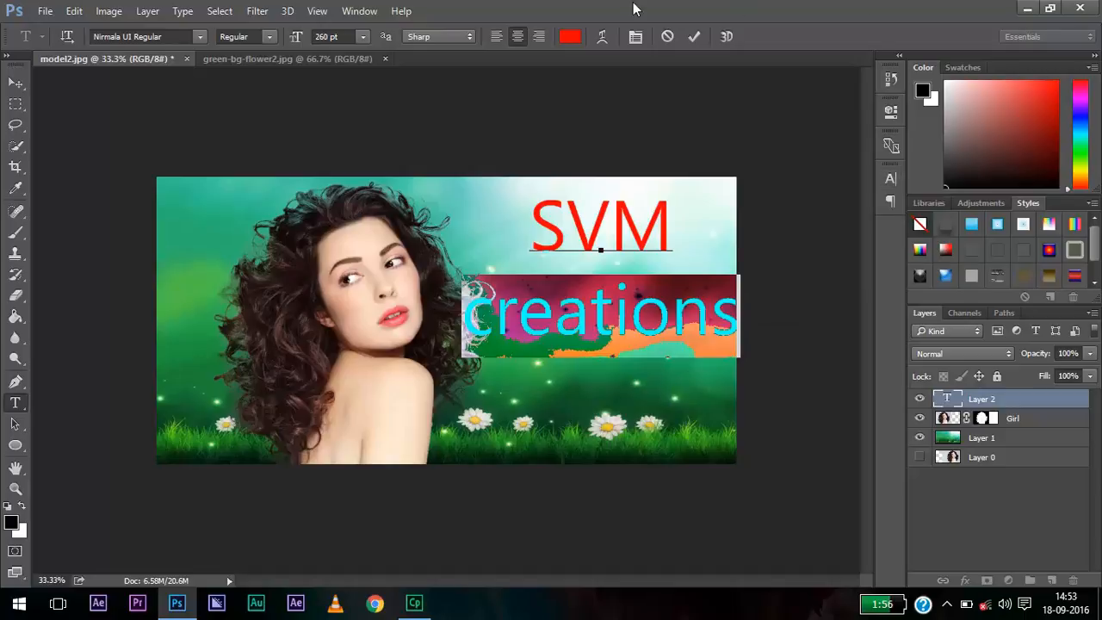
left_click(360, 12)
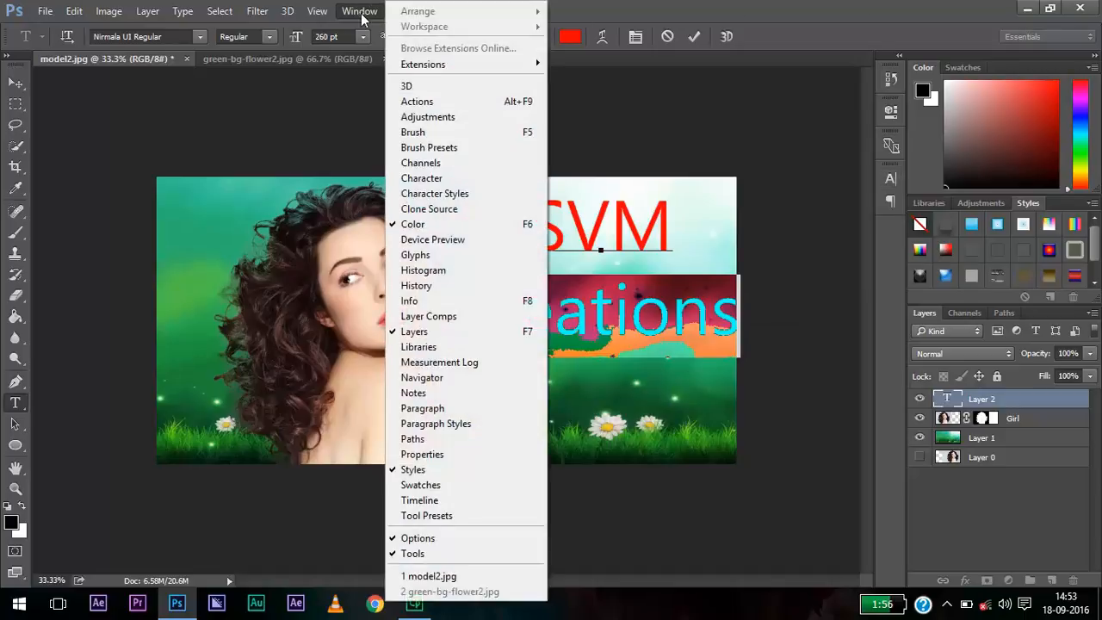
left_click(435, 178)
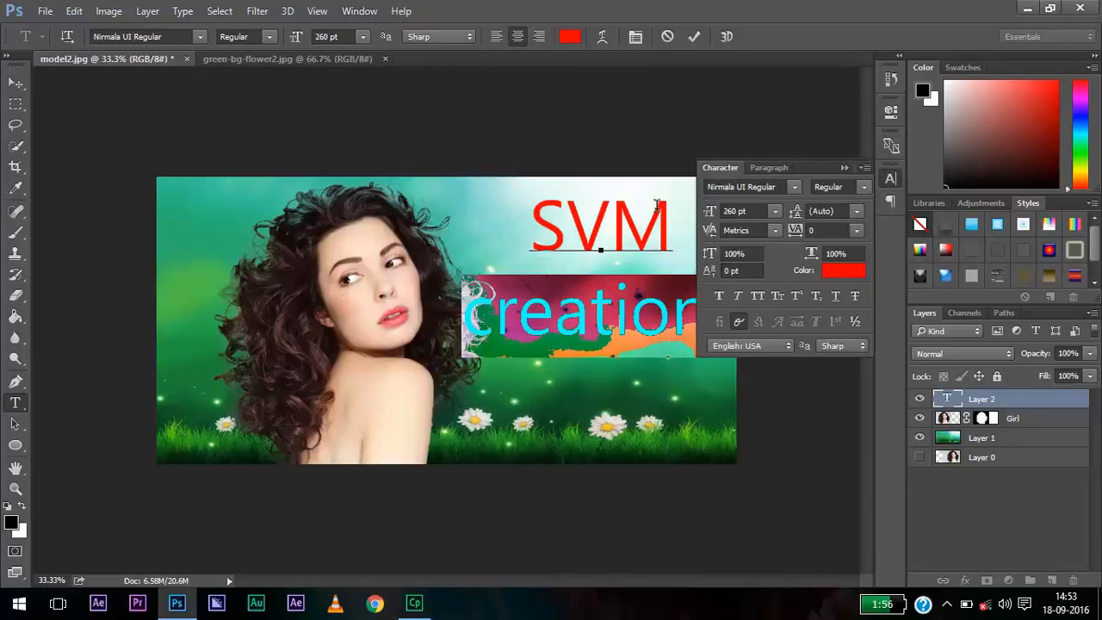
key("ctrl+plus")
key("ctrl+plus")
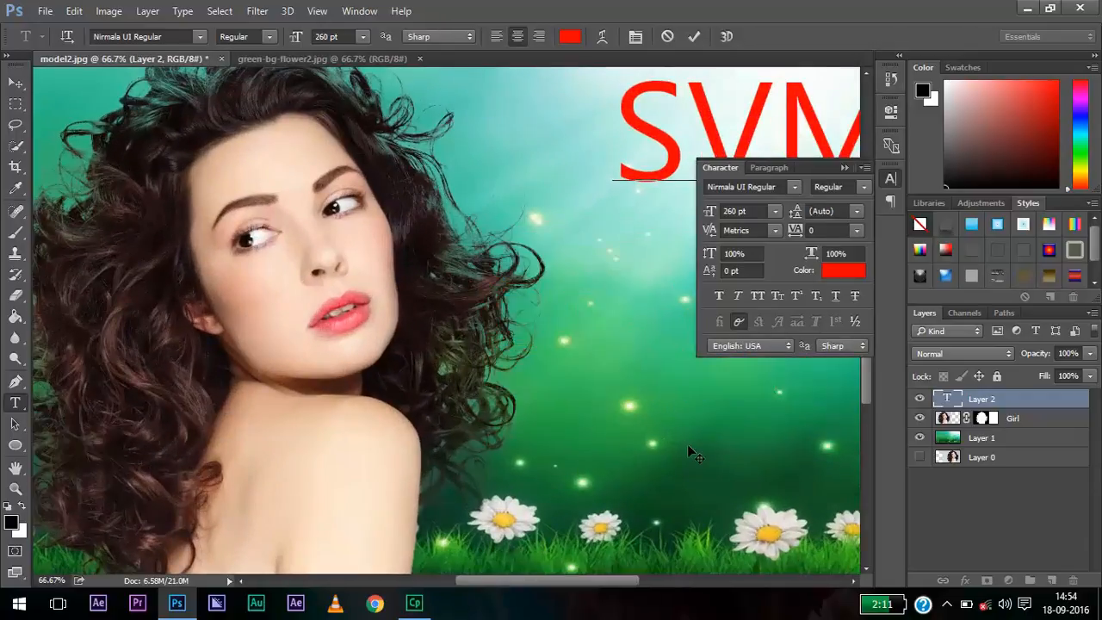
left_click(16, 467)
left_click_drag(718, 417, 309, 477)
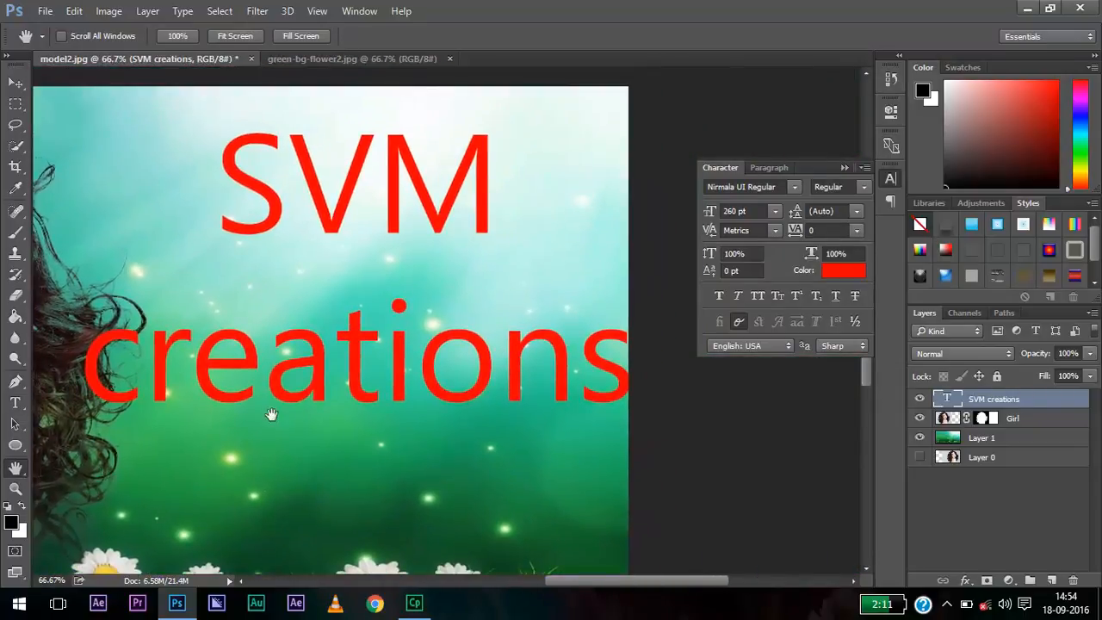
key("t")
left_click_drag(93, 361, 636, 349)
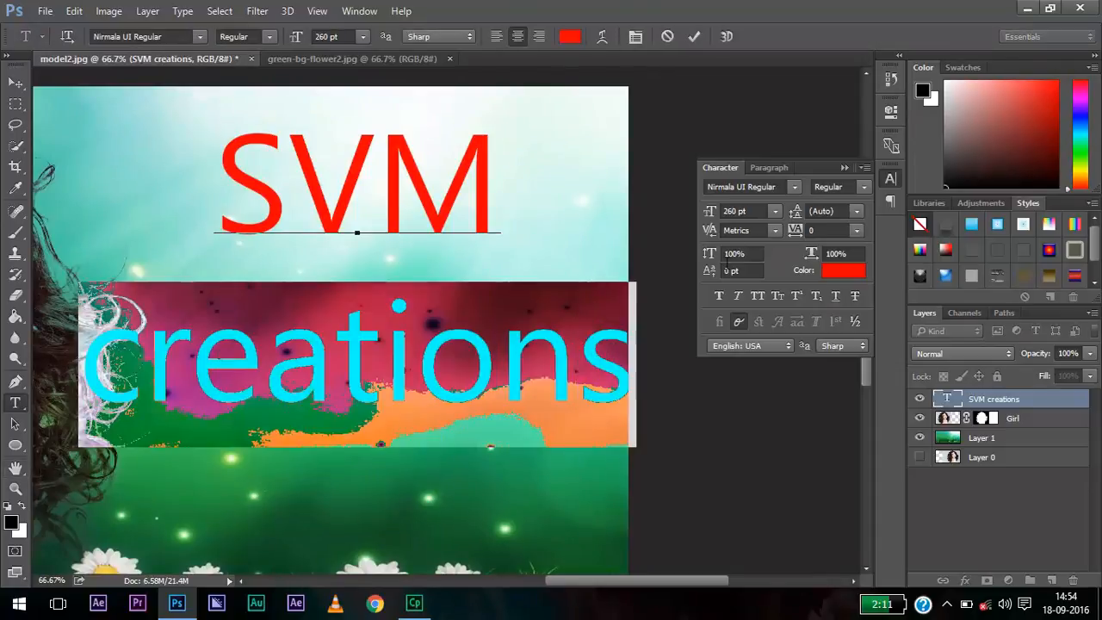
left_click_drag(711, 210, 607, 241)
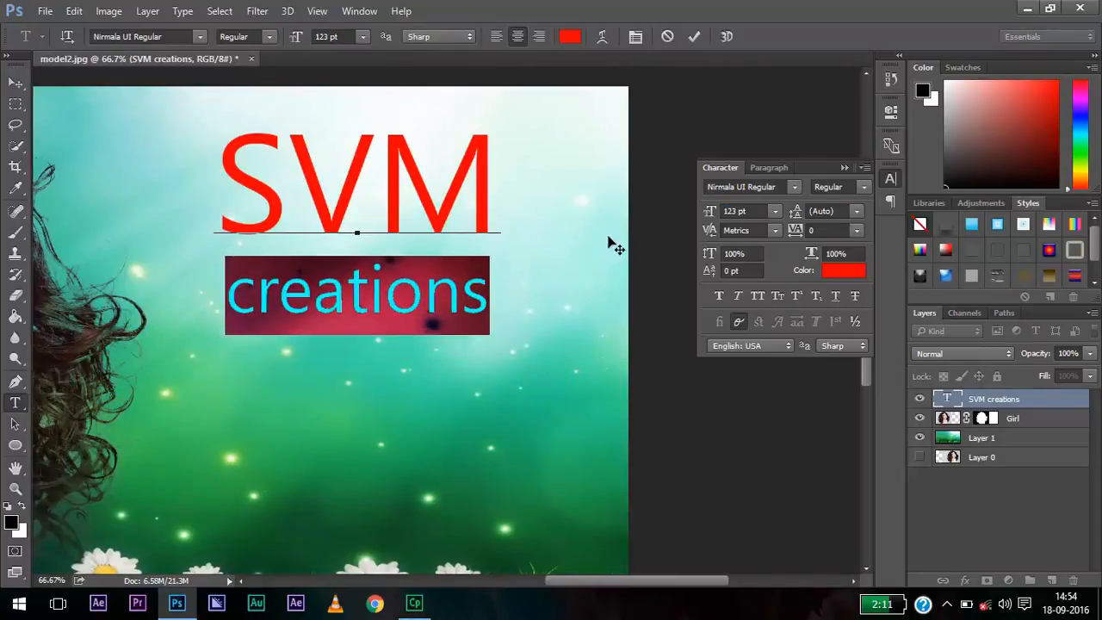
Set the leading of both text lines to 84.01 pt, commit the text, and close the character settings
key("ctrl+a")
left_click_drag(793, 220, 819, 215)
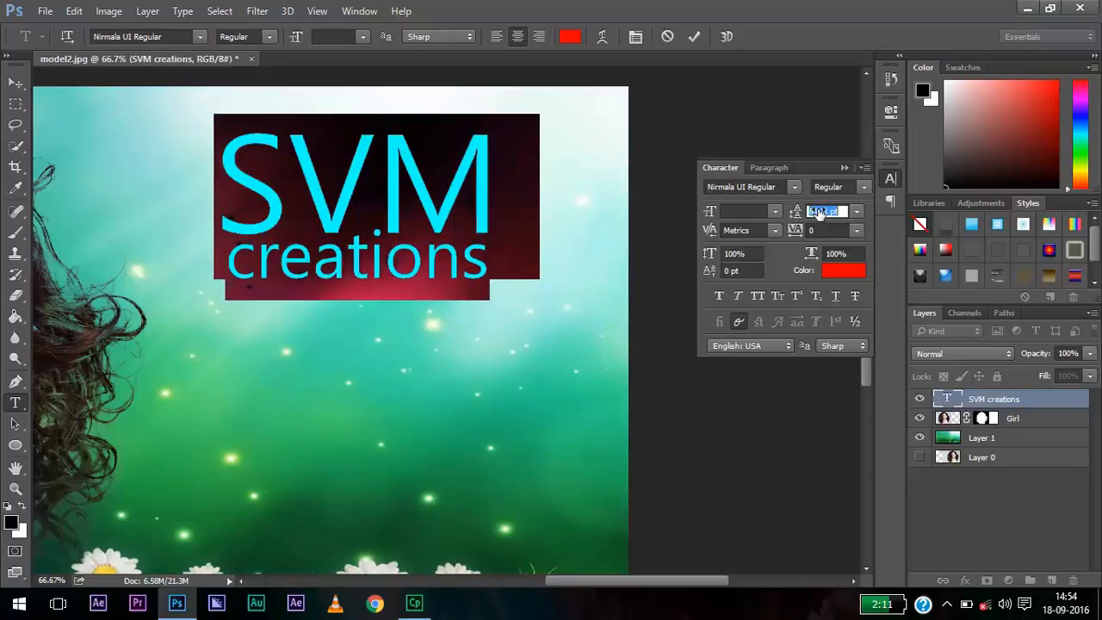
left_click(695, 37)
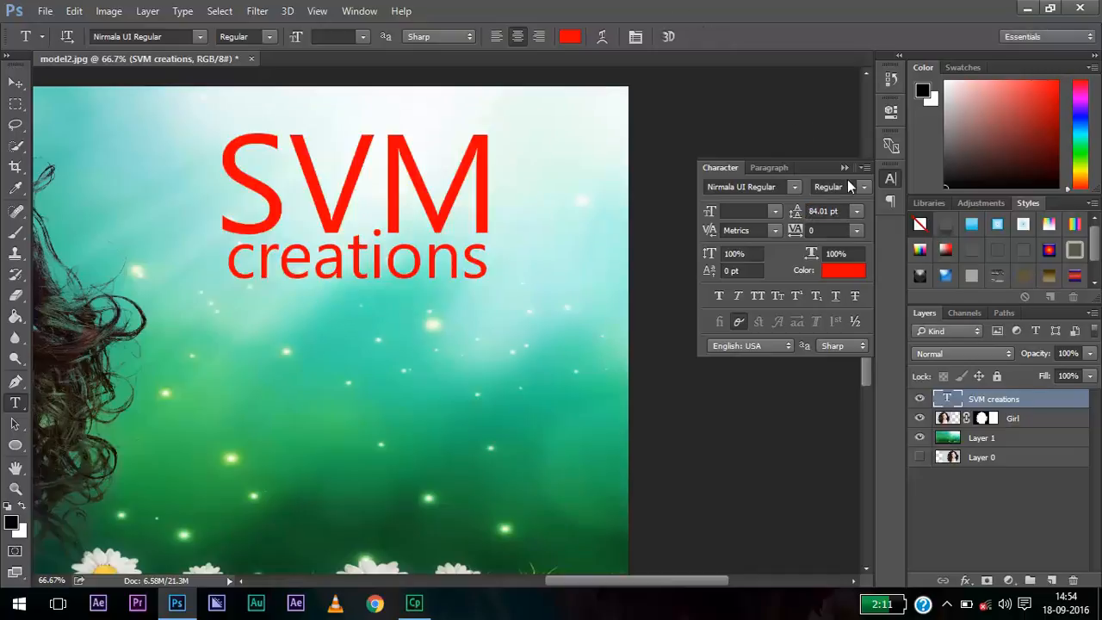
left_click(843, 169)
left_click(988, 482)
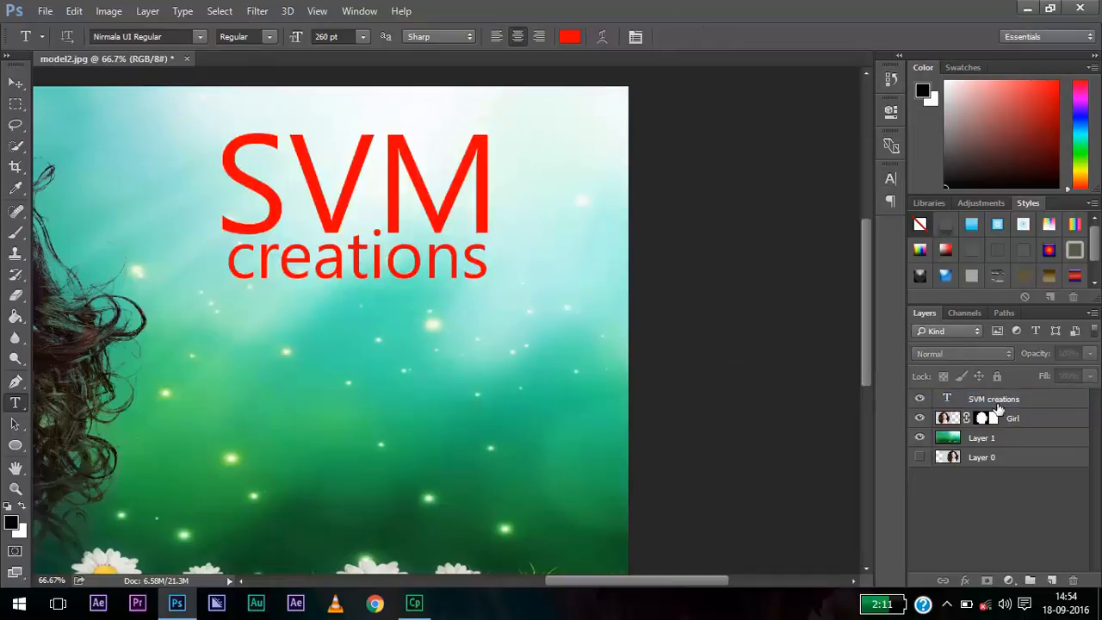
Open the layer style blending options for the SVM creations text layer, keeping the title text in view
left_click(997, 399)
right_click(996, 398)
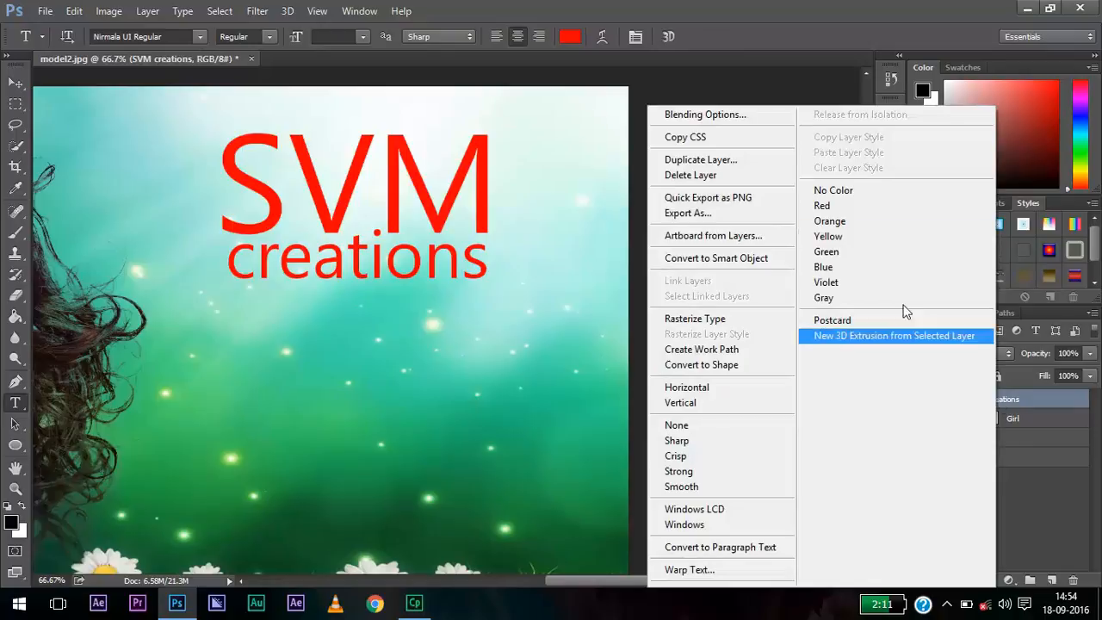
left_click(730, 114)
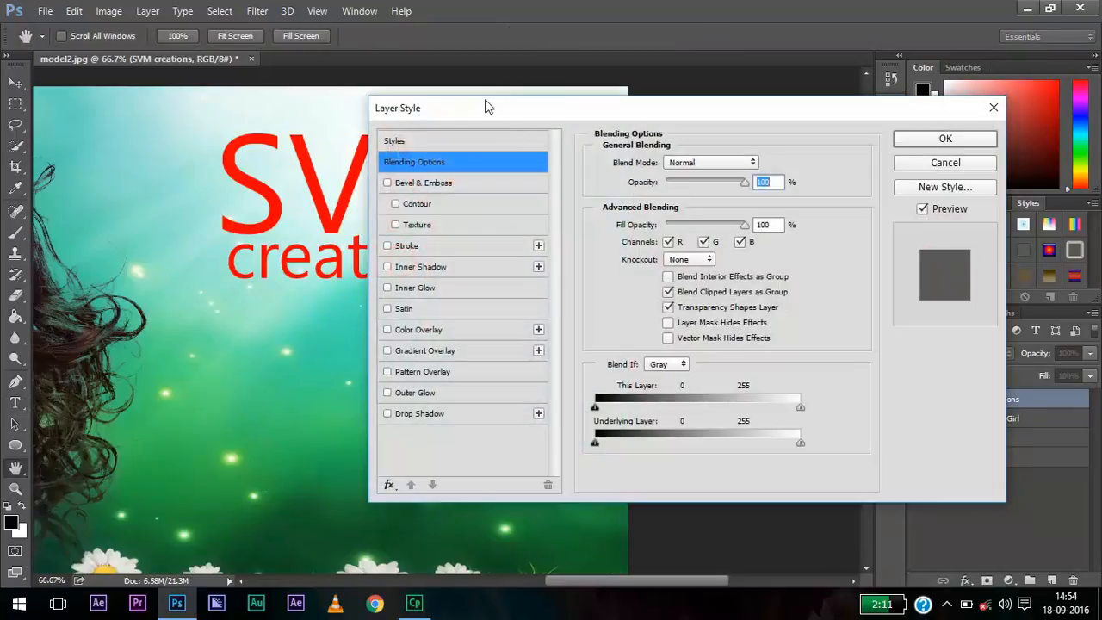
left_click_drag(487, 106, 766, 102)
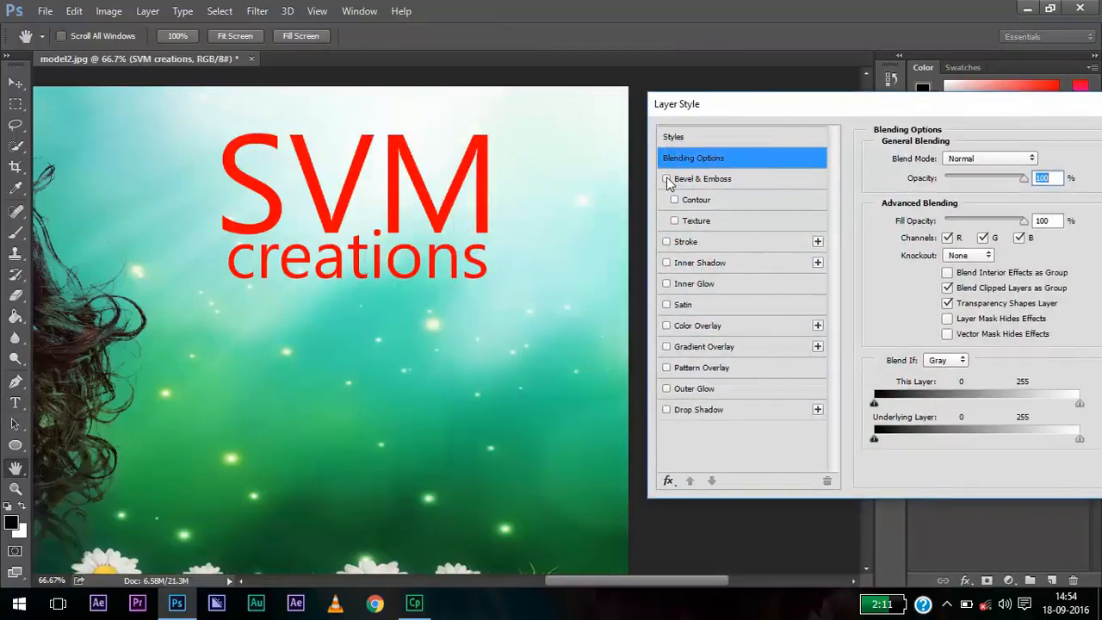
Try Bevel & Emboss with Contour and Texture on the title text, then turn these effects off again
left_click(666, 179)
left_click(676, 201)
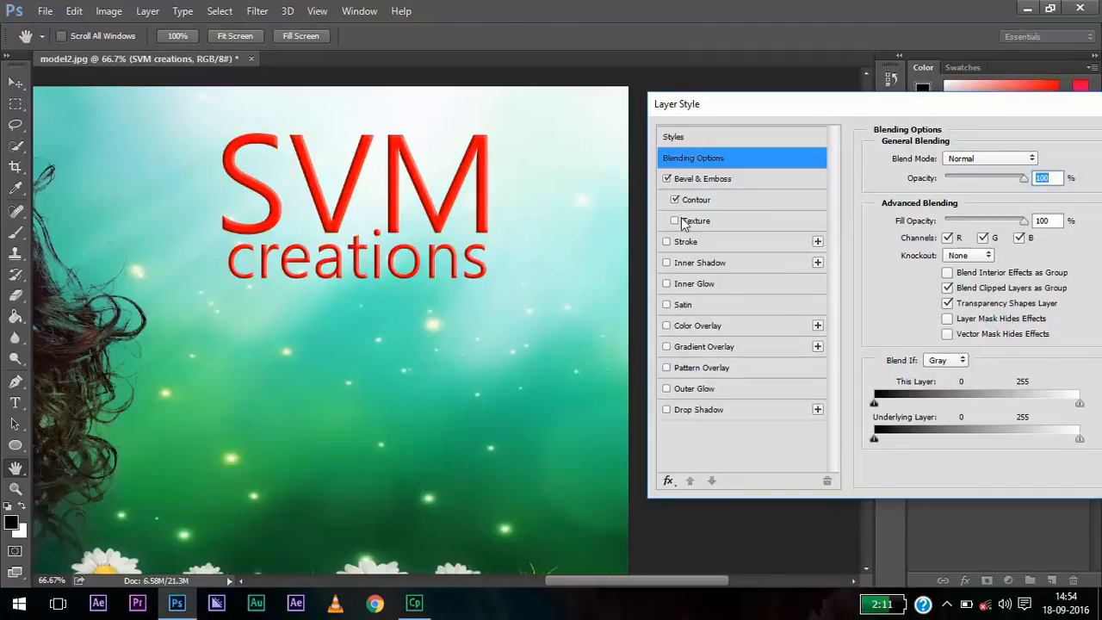
left_click(675, 221)
left_click(666, 241)
left_click(666, 242)
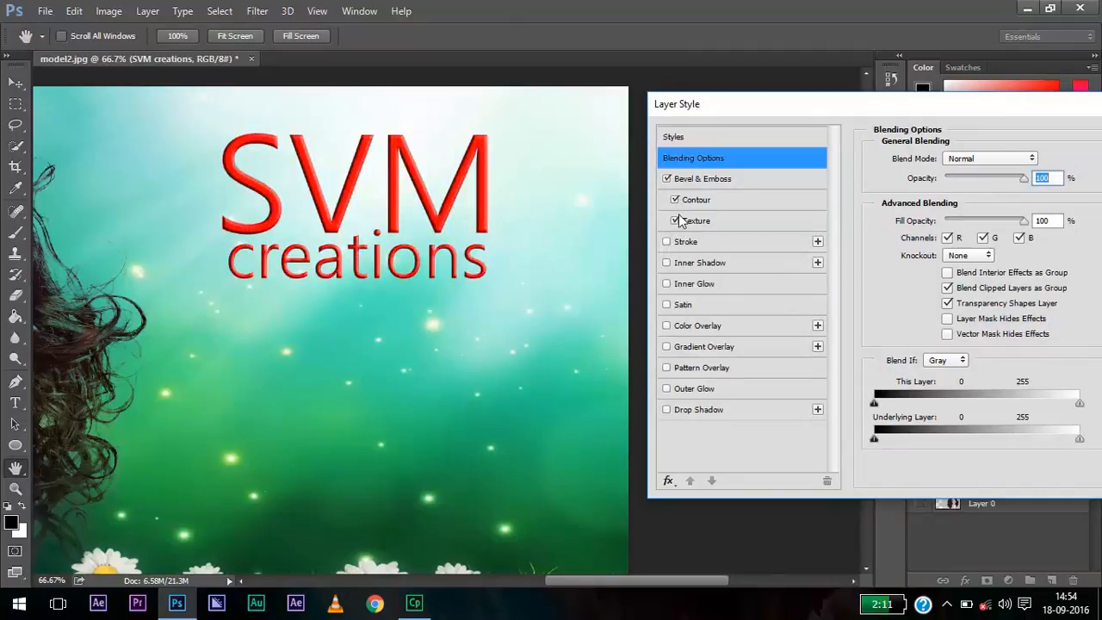
left_click(674, 199)
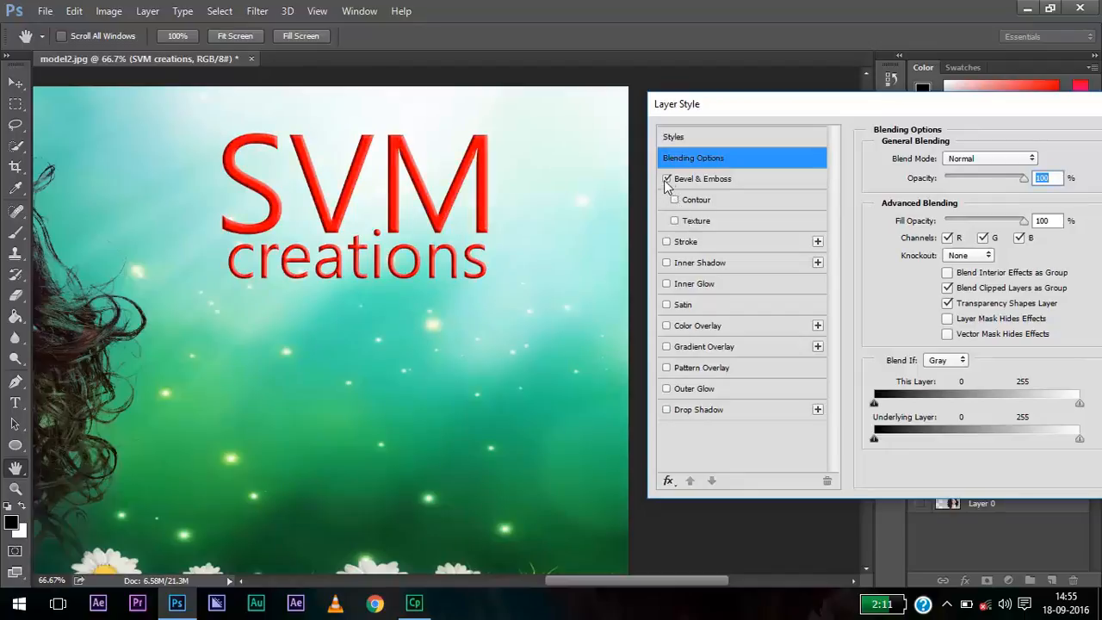
left_click(666, 178)
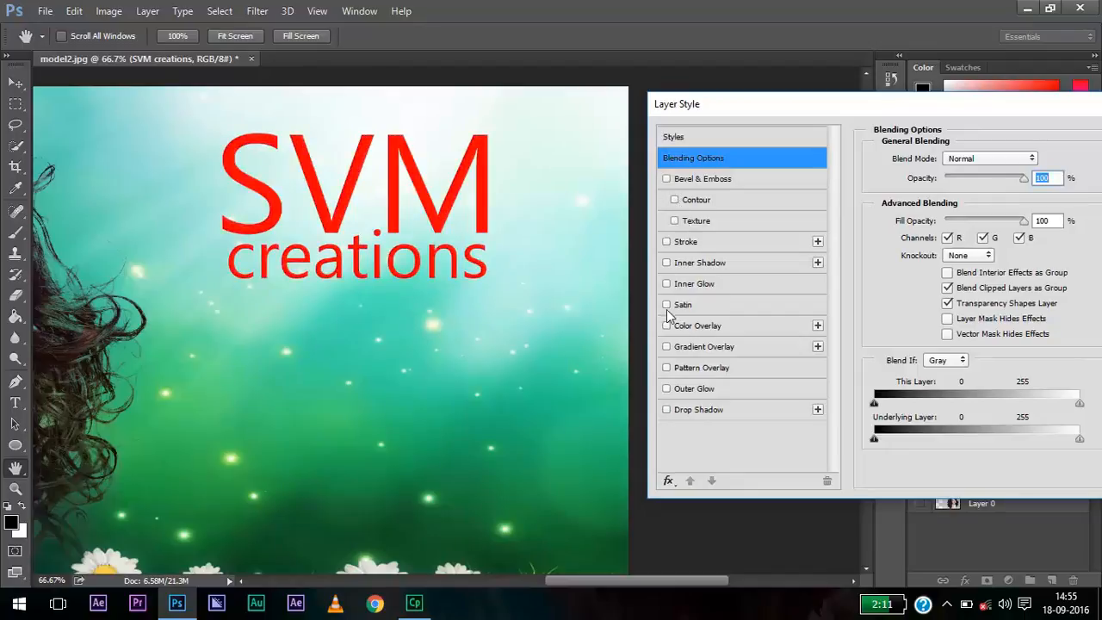
Add a Stroke effect to the title text, trying a near-white stroke color but keeping it black
left_click(718, 244)
left_click(910, 286)
left_click(483, 137)
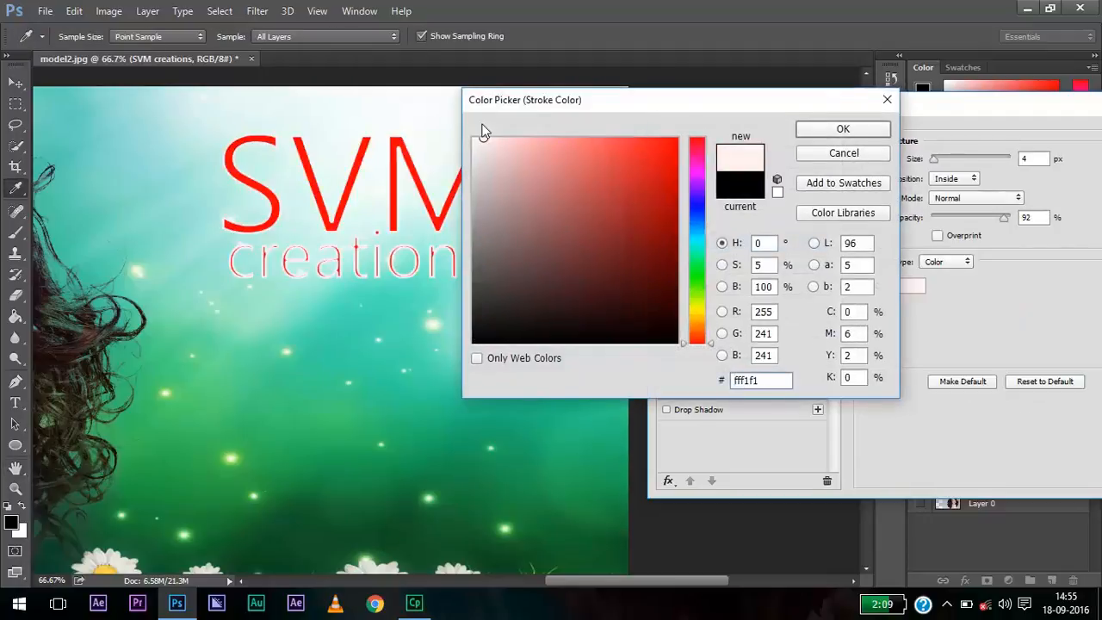
left_click(834, 154)
left_click_drag(902, 107, 863, 107)
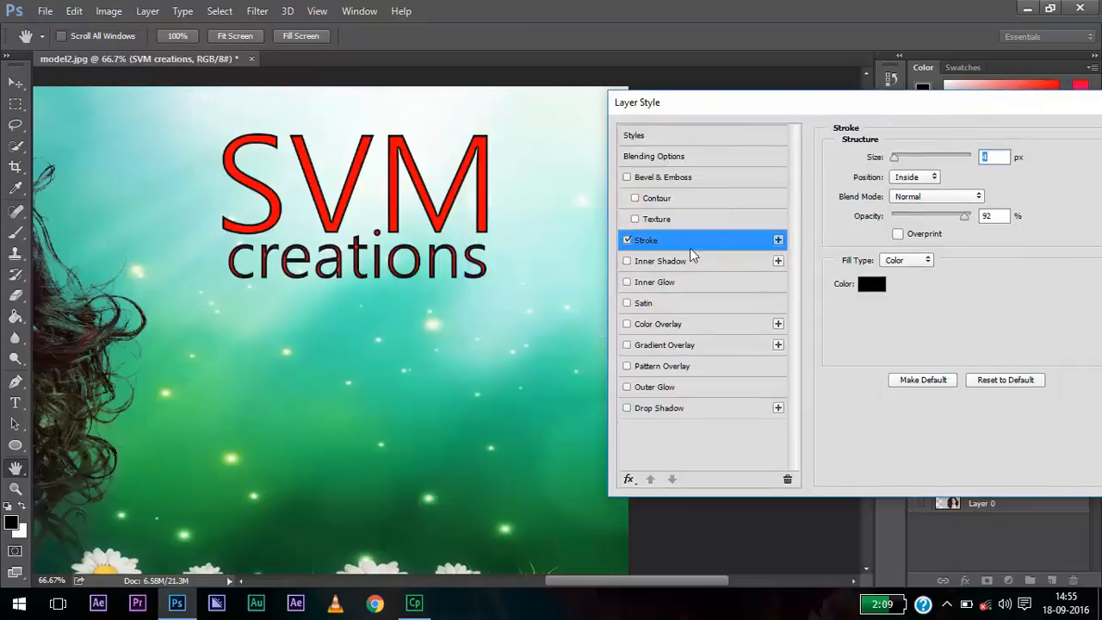
Add a Color Overlay effect to the title text and set its color to white
left_click(626, 325)
left_click(654, 325)
left_click(999, 157)
left_click(455, 99)
left_click(875, 129)
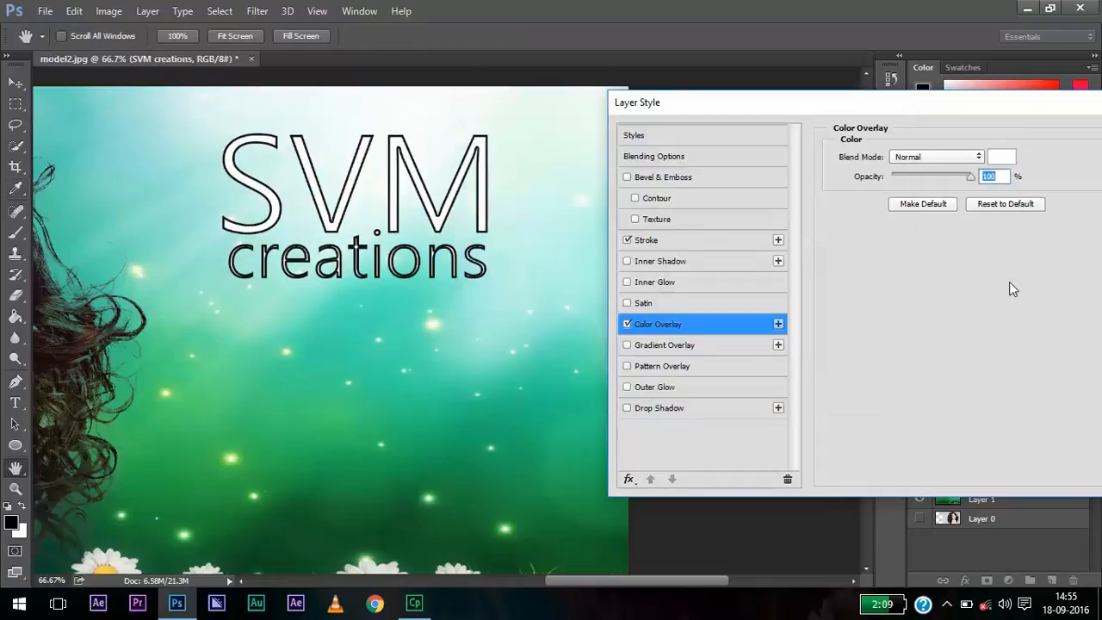
Set the title's stroke size to 7 px and opacity to 100%, apply the layer style, and collapse the layer's effects list
left_click(650, 241)
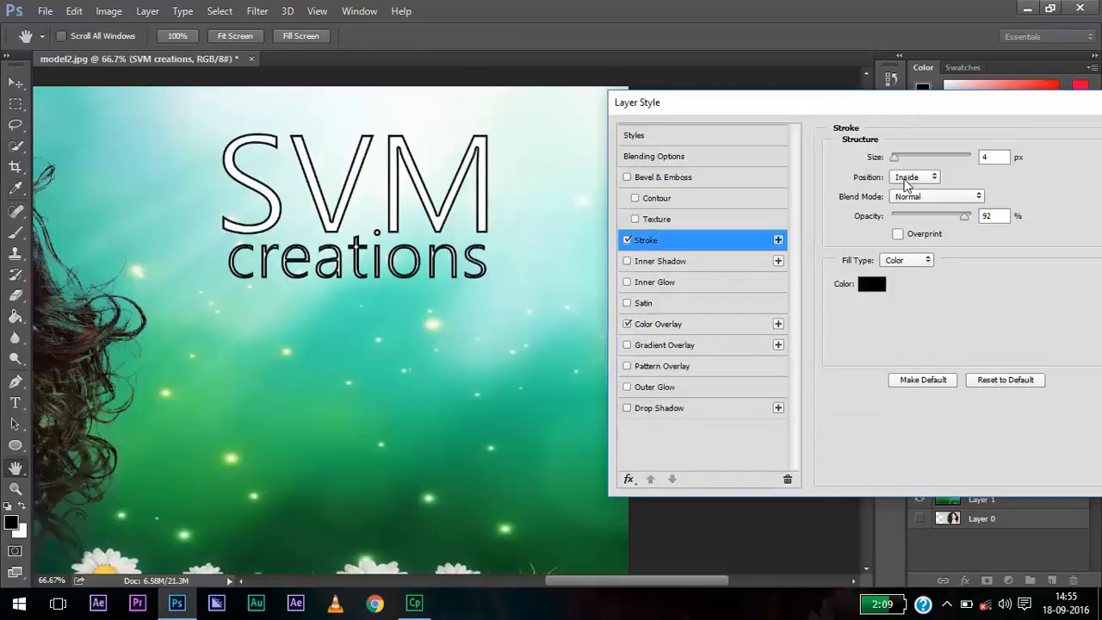
left_click_drag(895, 157, 898, 163)
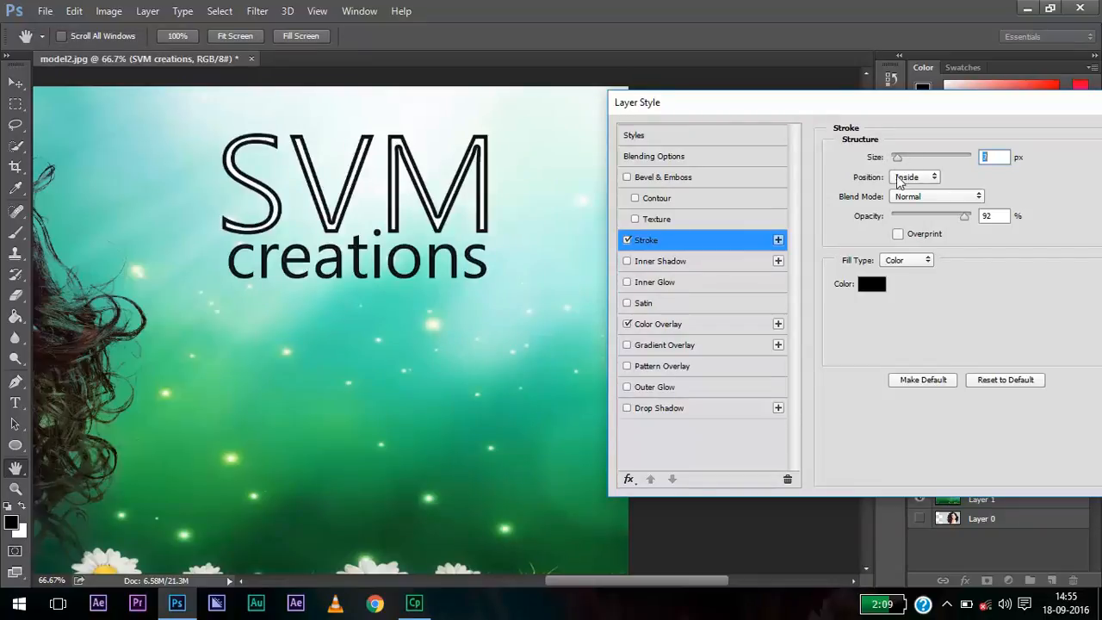
mouse_move(962, 216)
left_mouse_down()
mouse_move(923, 218)
mouse_move(975, 215)
left_mouse_up()
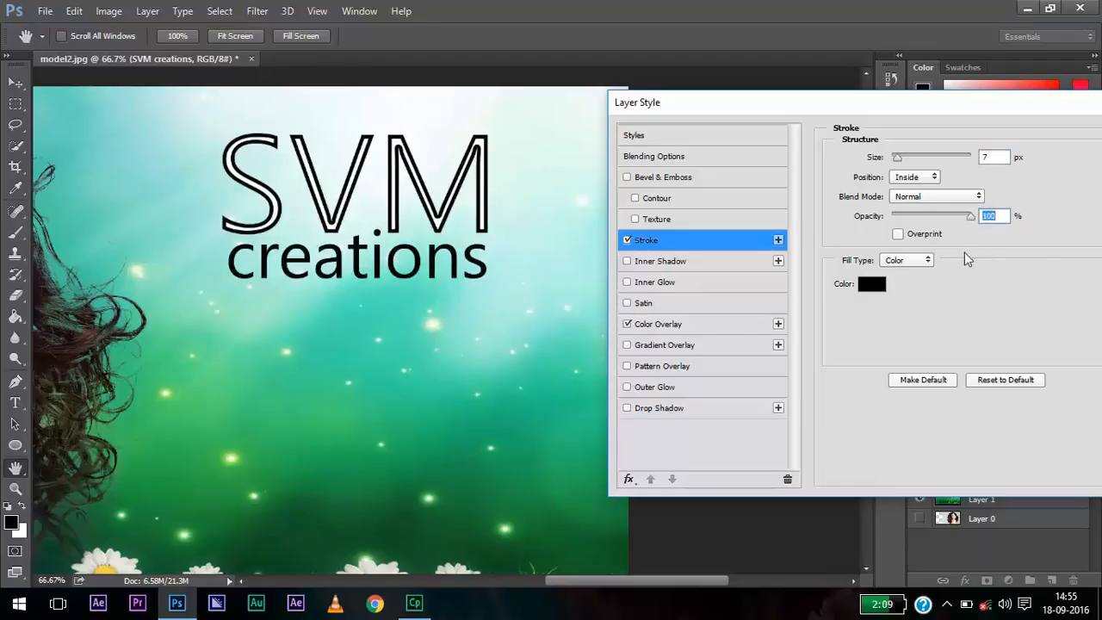
left_click(872, 285)
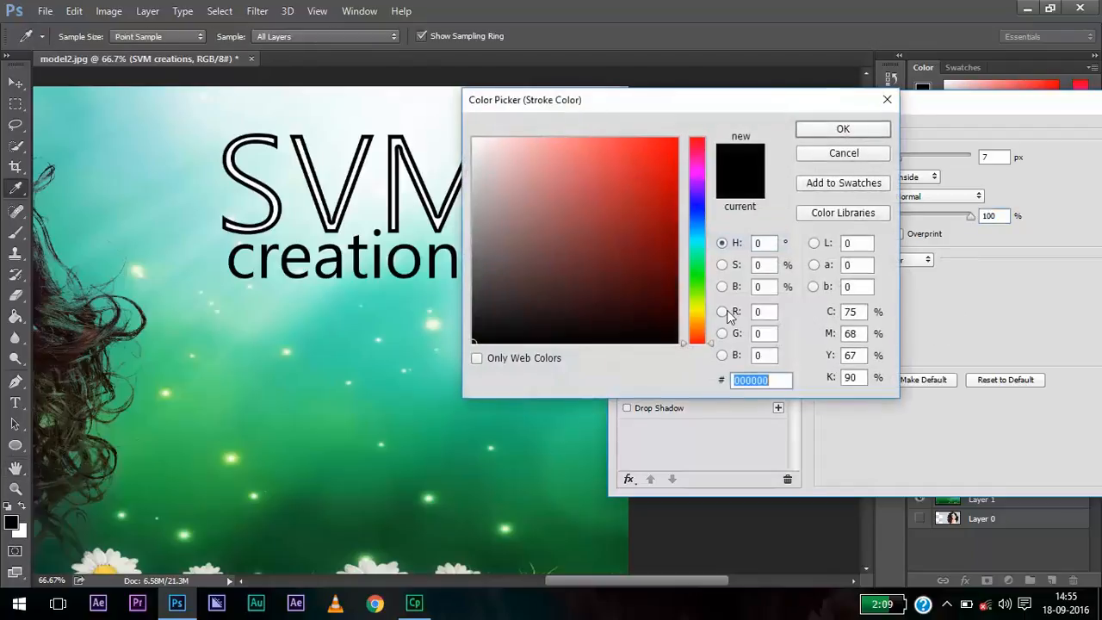
left_click(845, 152)
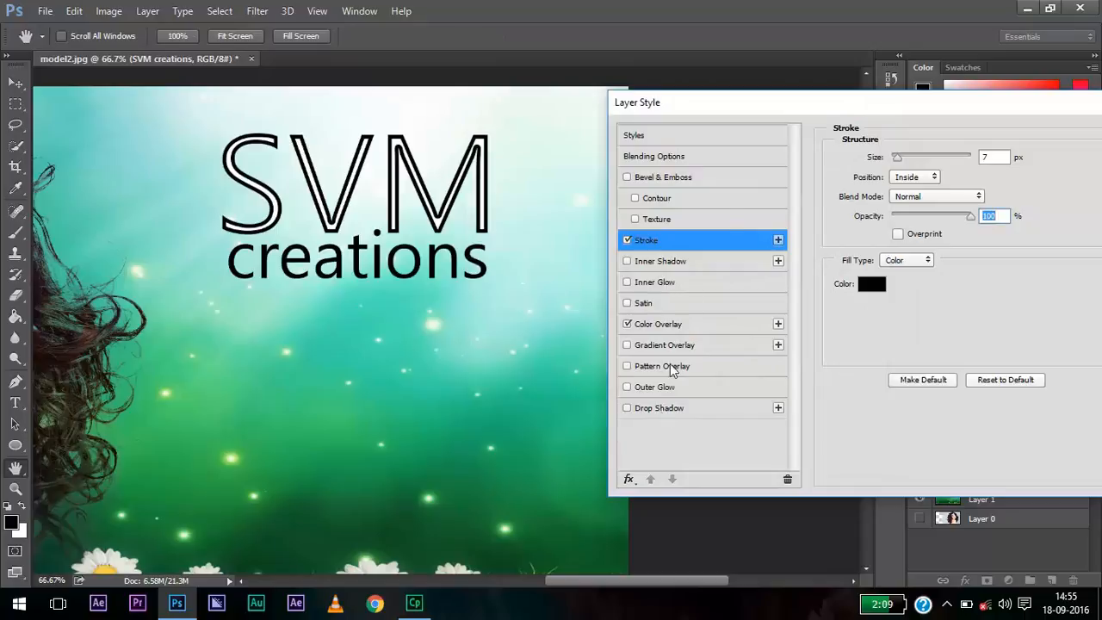
left_click_drag(868, 107, 509, 145)
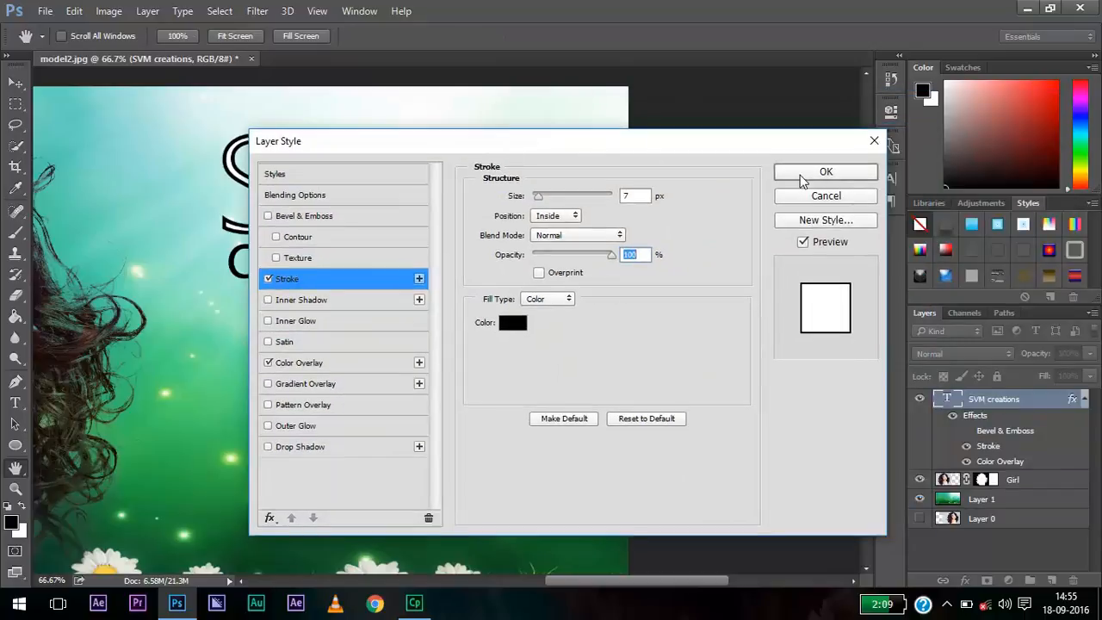
left_click(802, 175)
left_click(1083, 399)
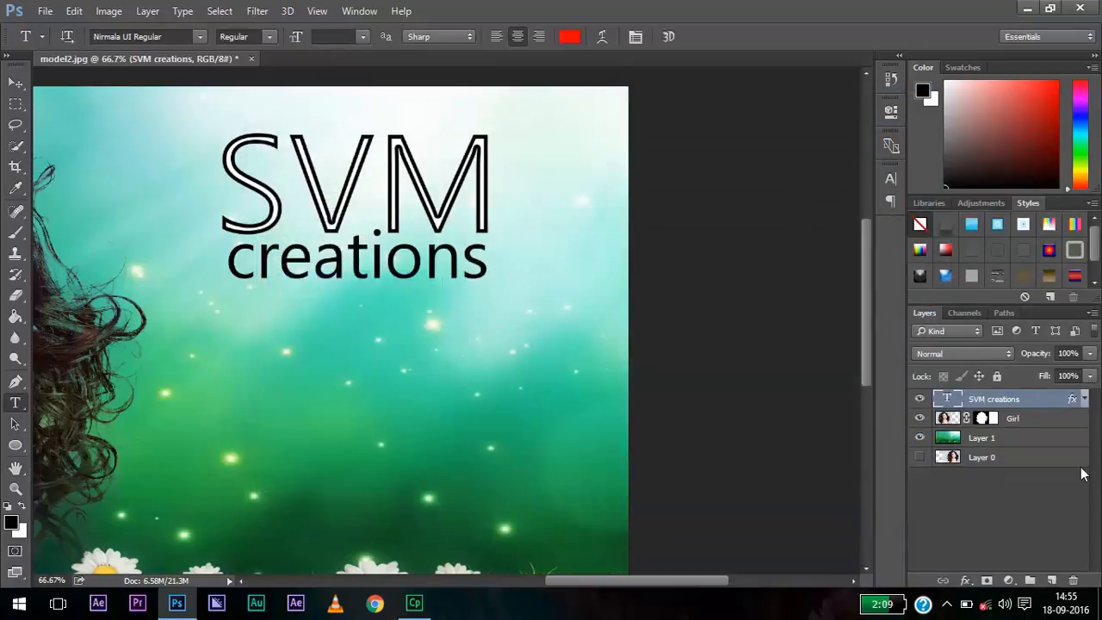
left_click(958, 527)
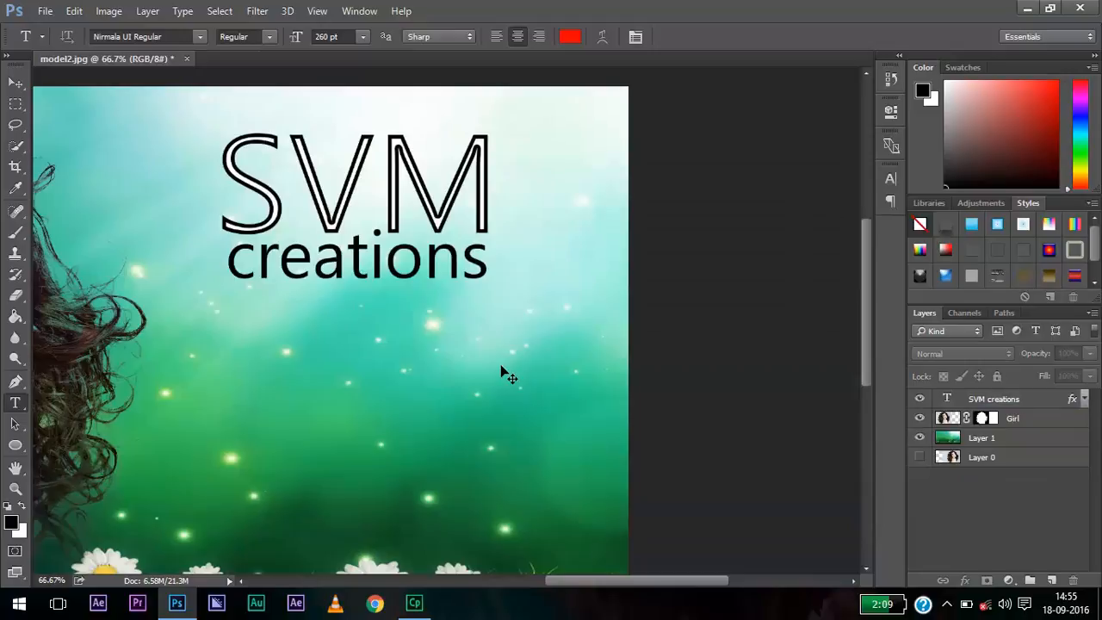
Move the woman on the Girl layer slightly to the left over the background, then deselect the layer
key("ctrl+minus")
key("ctrl+minus")
key("ctrl+minus")
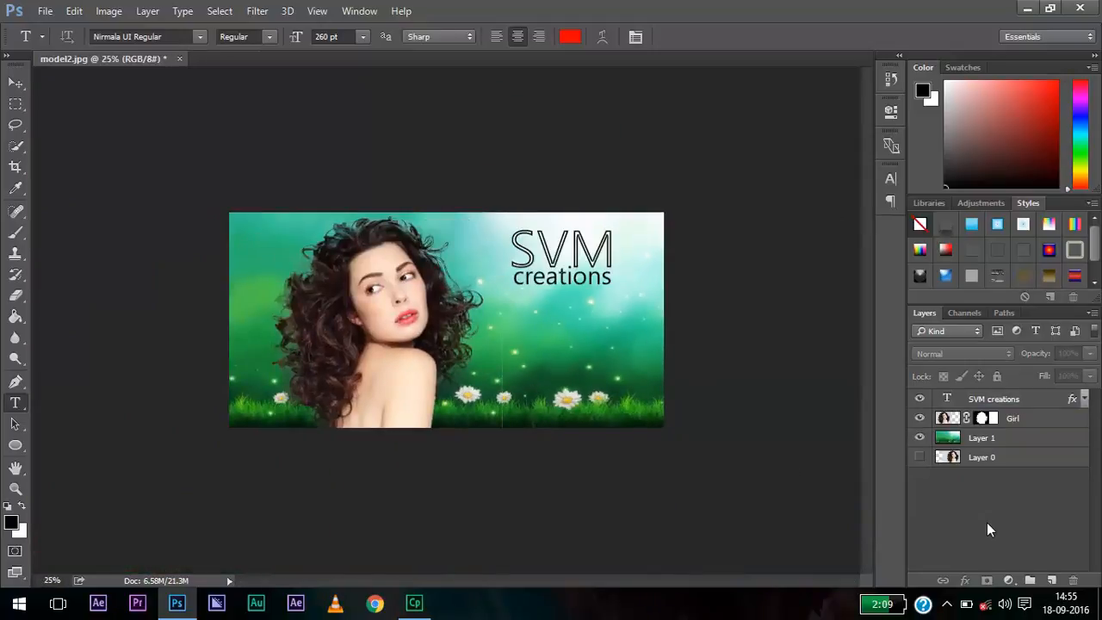
left_click(1024, 418)
left_click(16, 82)
left_click_drag(318, 320, 301, 317)
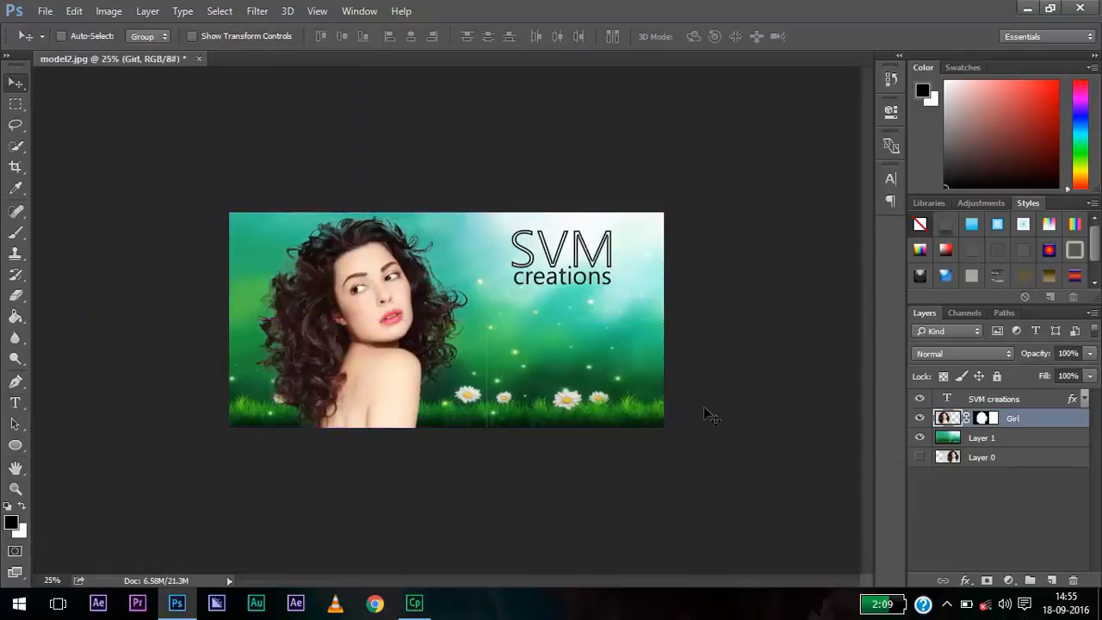
left_click(940, 508)
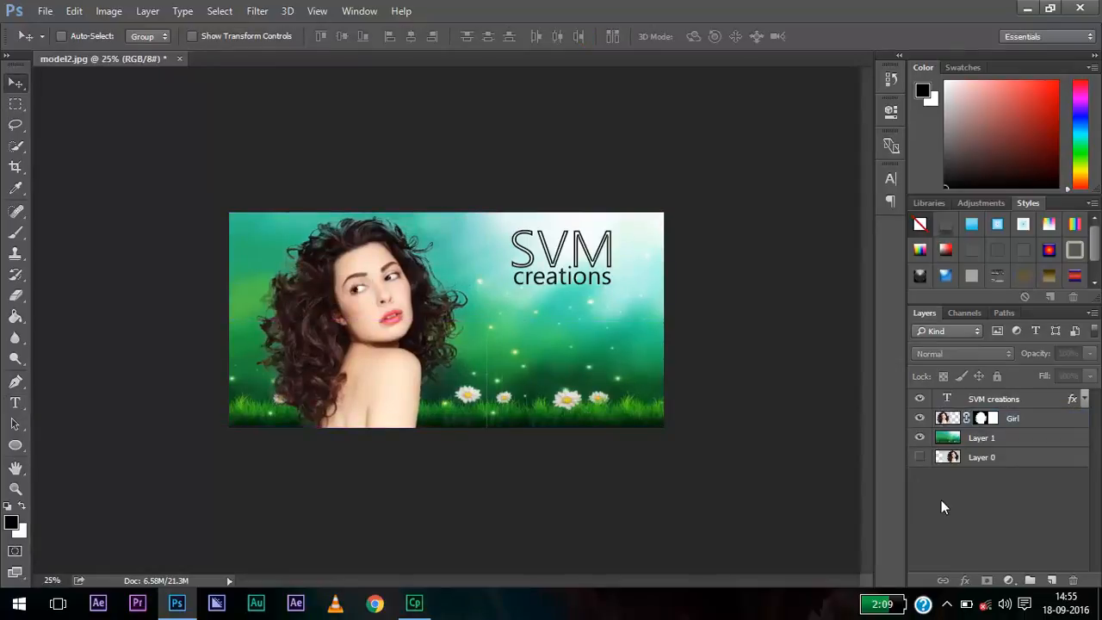
key("XF86MonBrightnessUp")
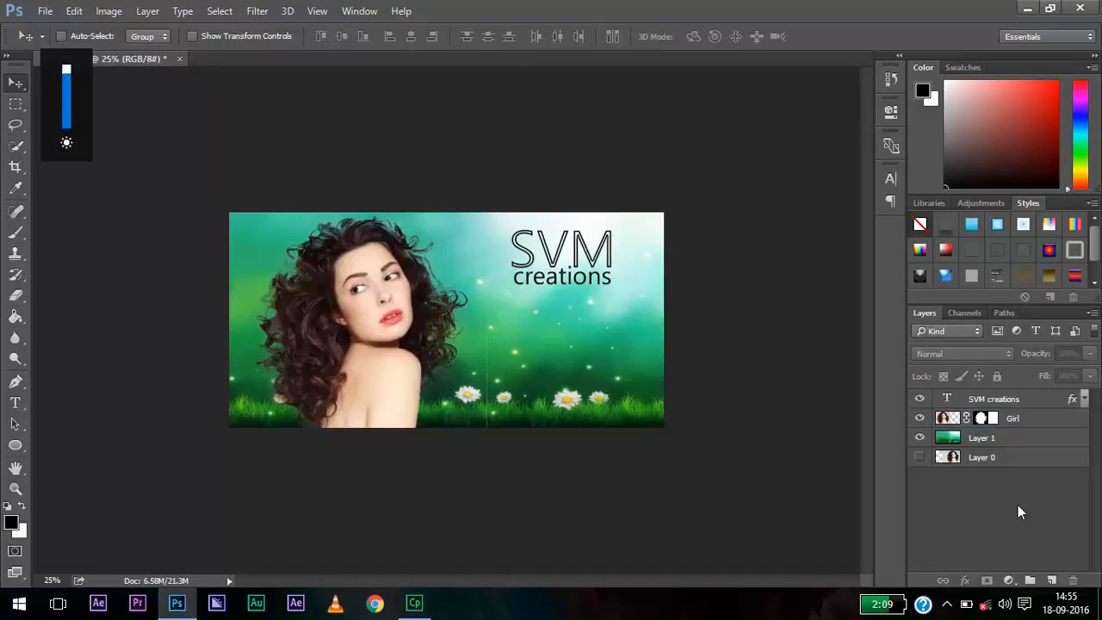
Add a new text layer below the SVM creations title reading "Bacics Of" and, on a second line, "Photoshop"
key("t")
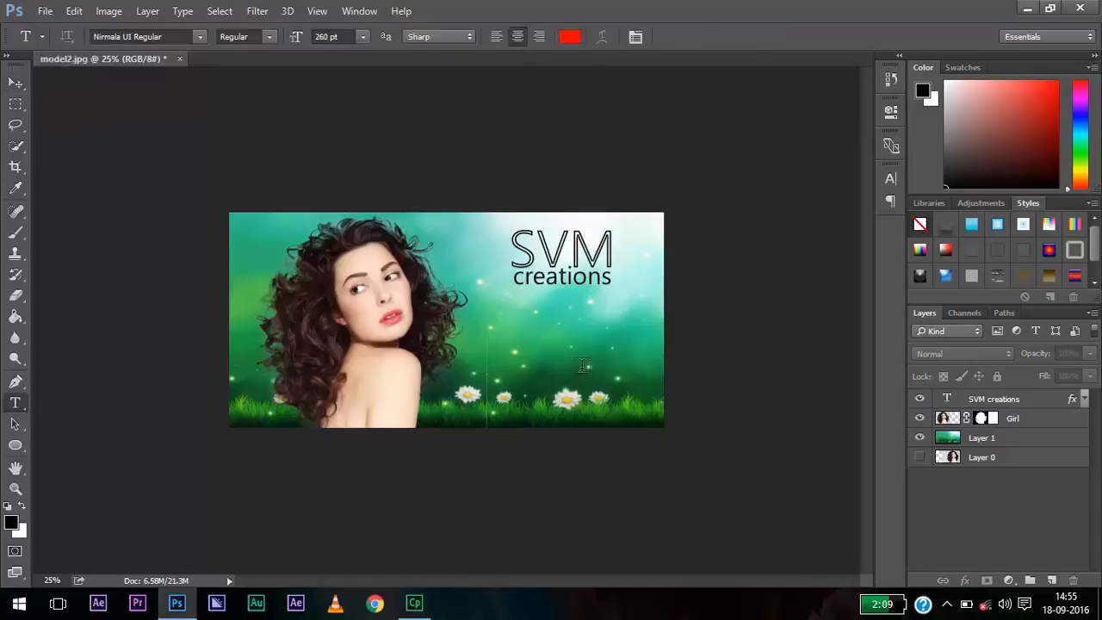
left_click(557, 349)
type("Baci")
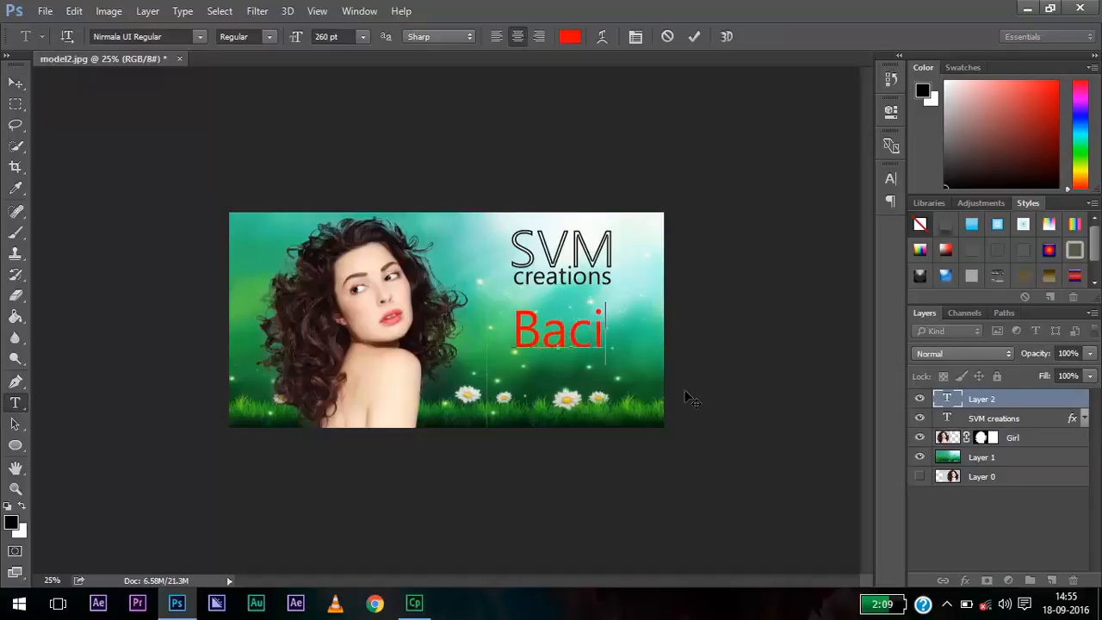
type("cs")
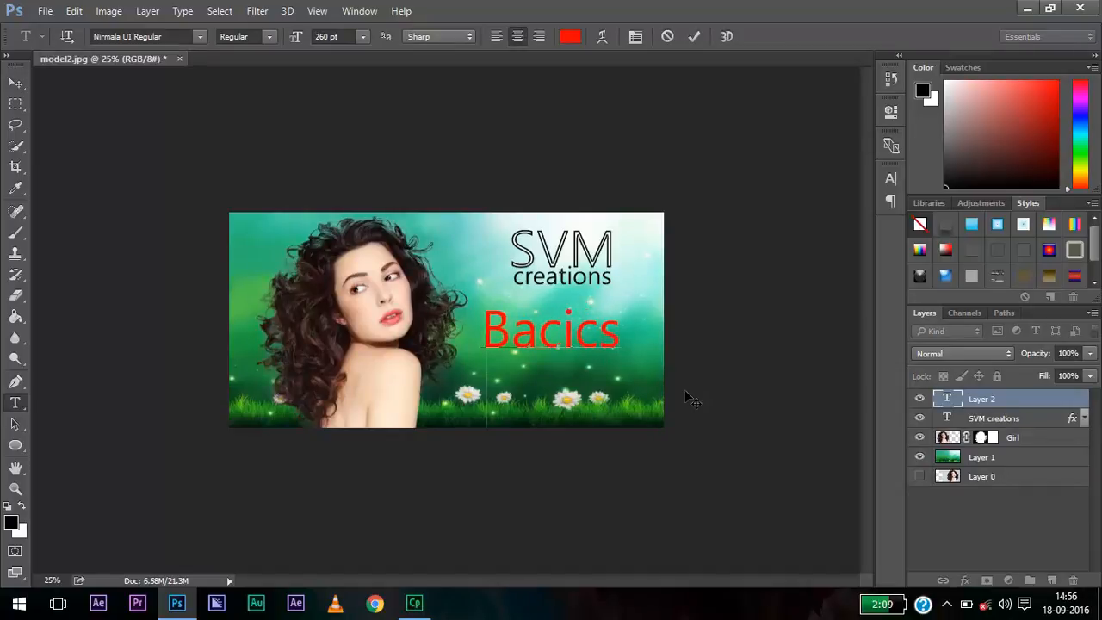
type(" Of")
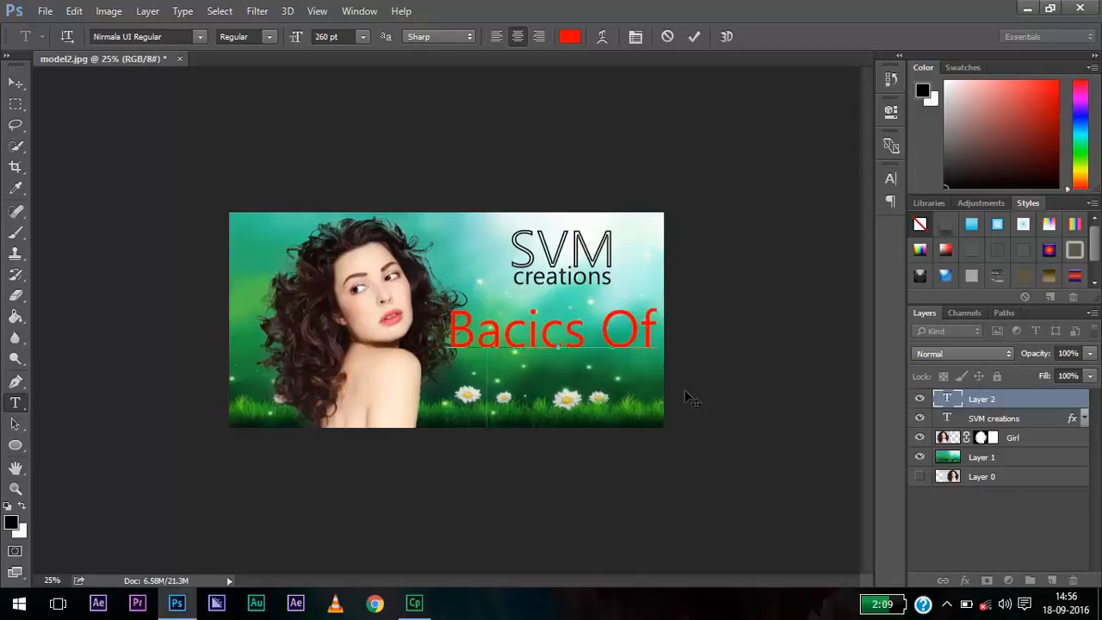
key("Return")
type("Photoshop")
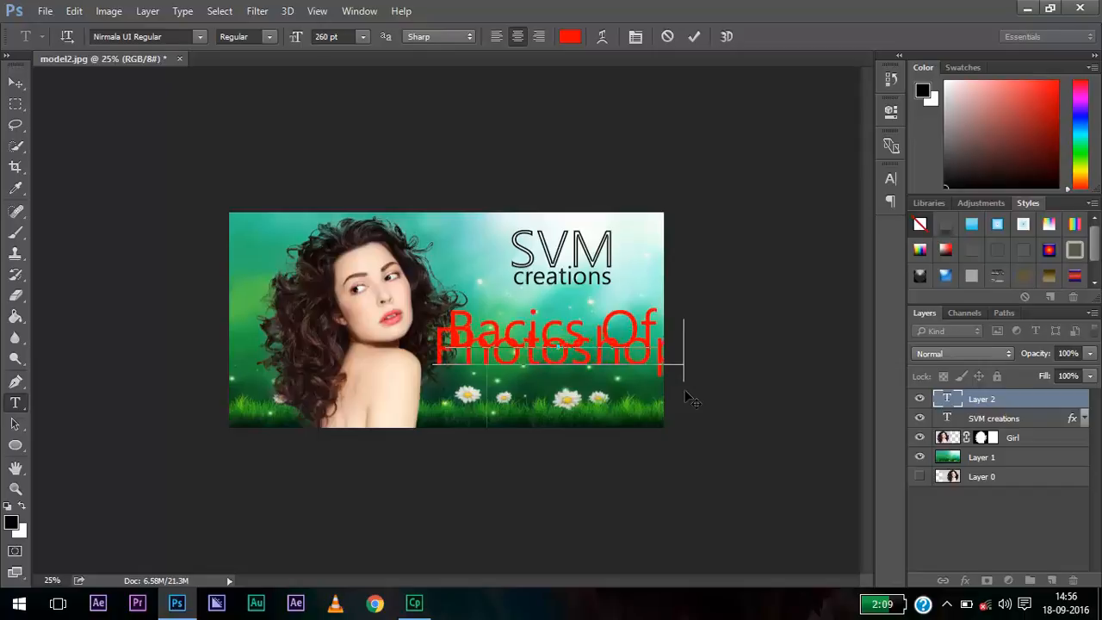
Set the font size of both new text lines to 195 pt and their leading to 226.01 pt
key("ctrl+a")
left_click(891, 178)
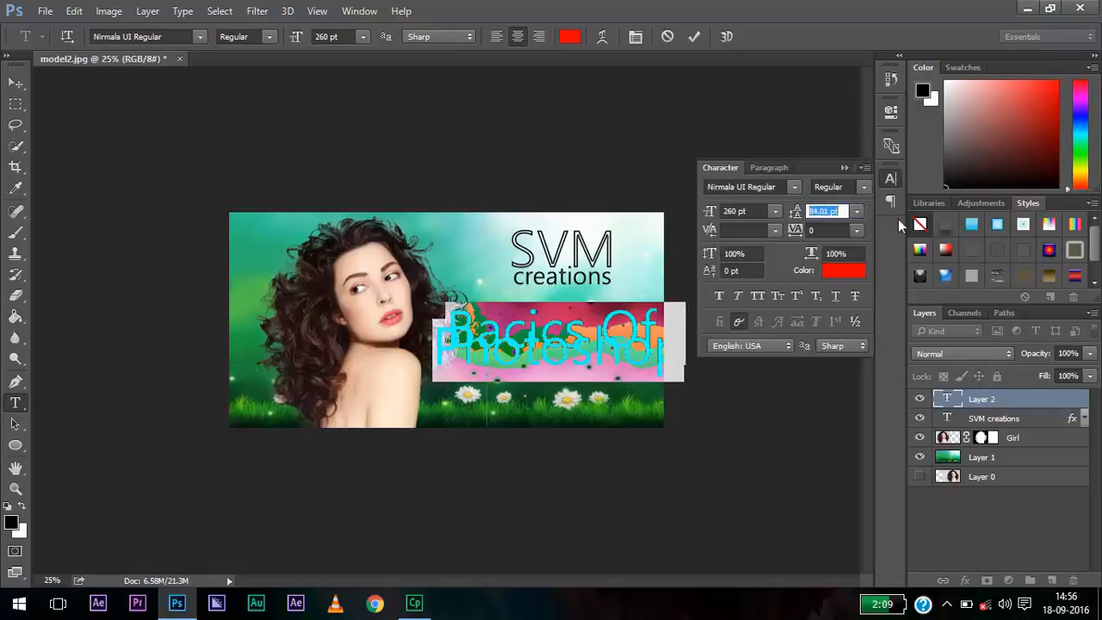
left_click_drag(710, 210, 650, 227)
key("Tab")
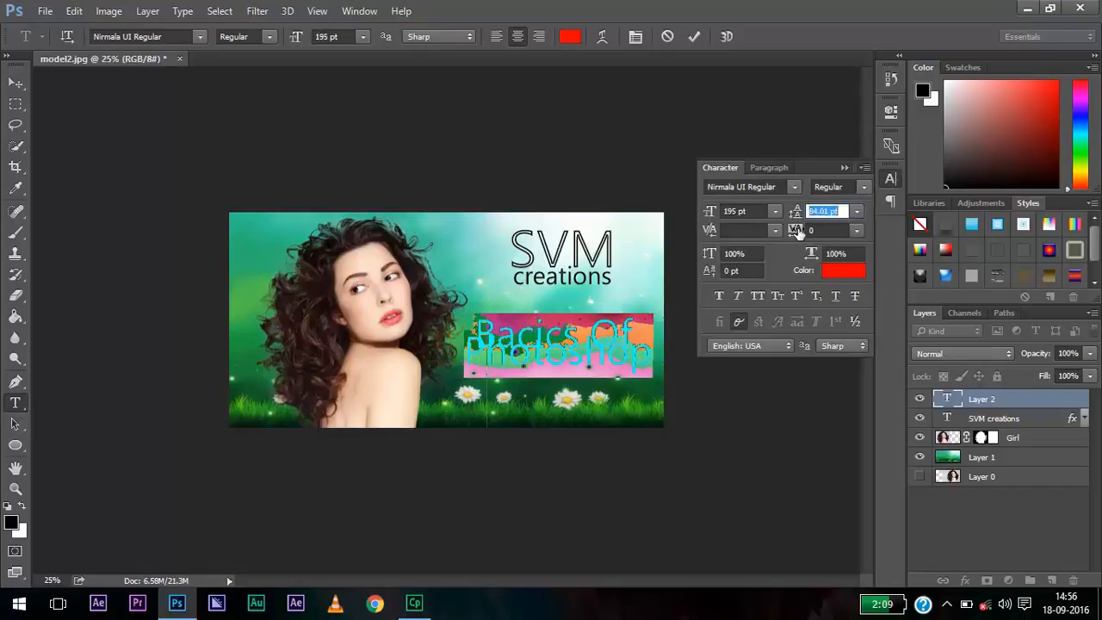
left_click(890, 202)
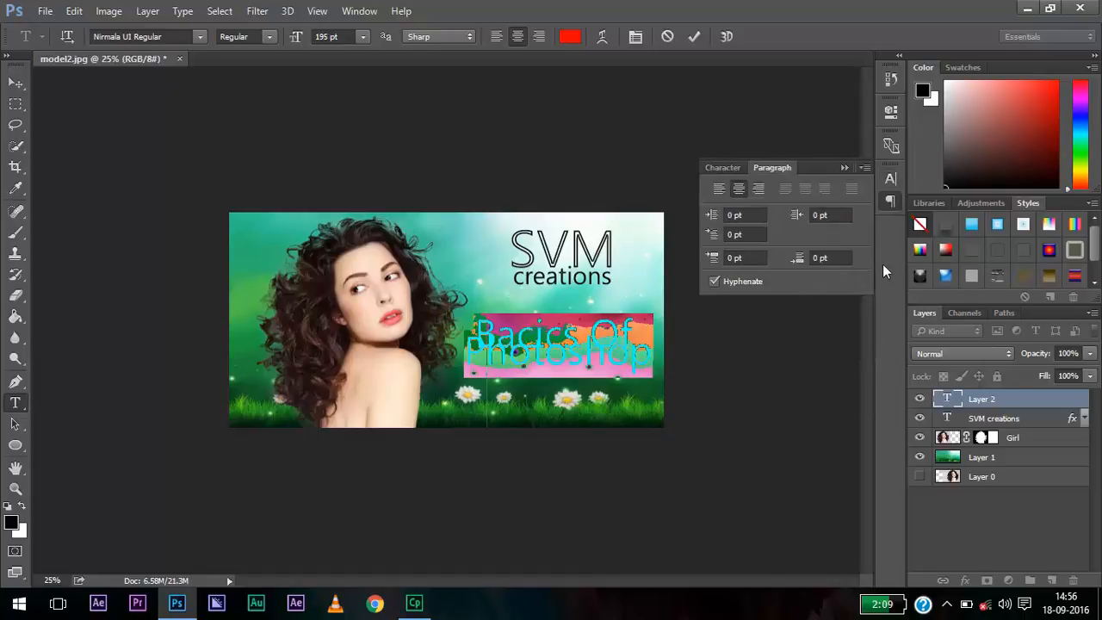
left_click(733, 168)
left_click_drag(794, 214, 920, 222)
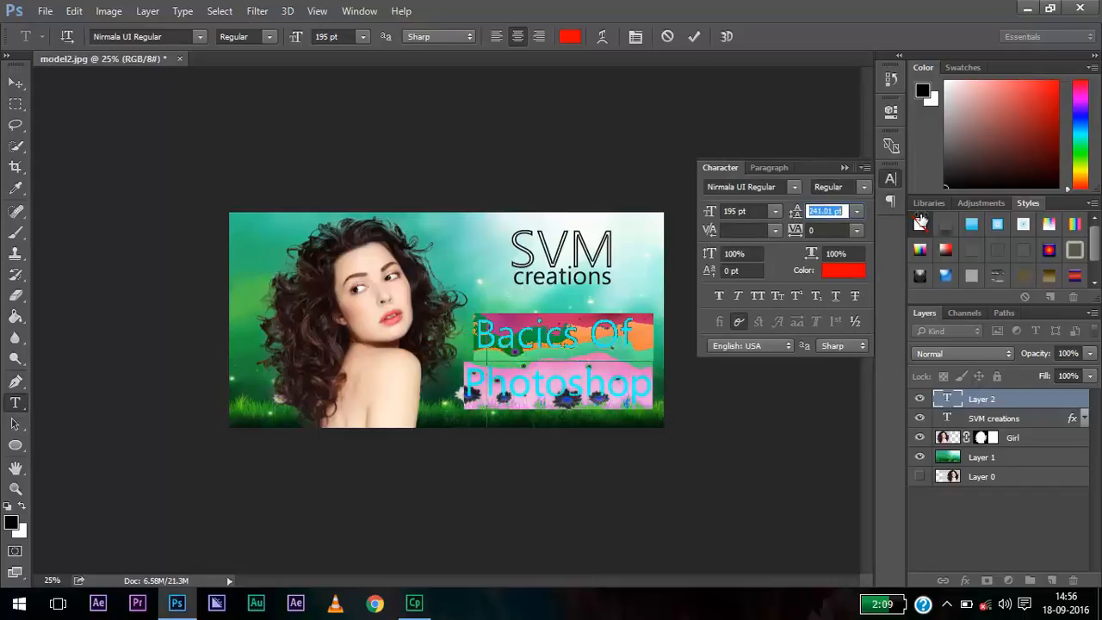
Change the color of the "Bacics Of Photoshop" text to white (ffffff)
left_click(843, 272)
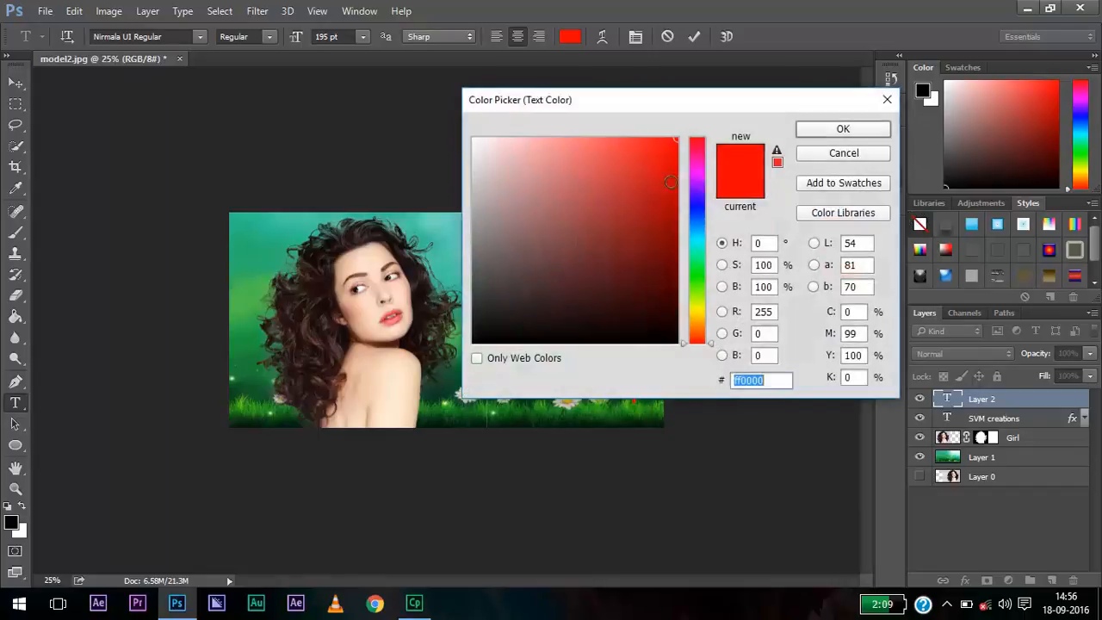
left_click_drag(673, 106, 951, 84)
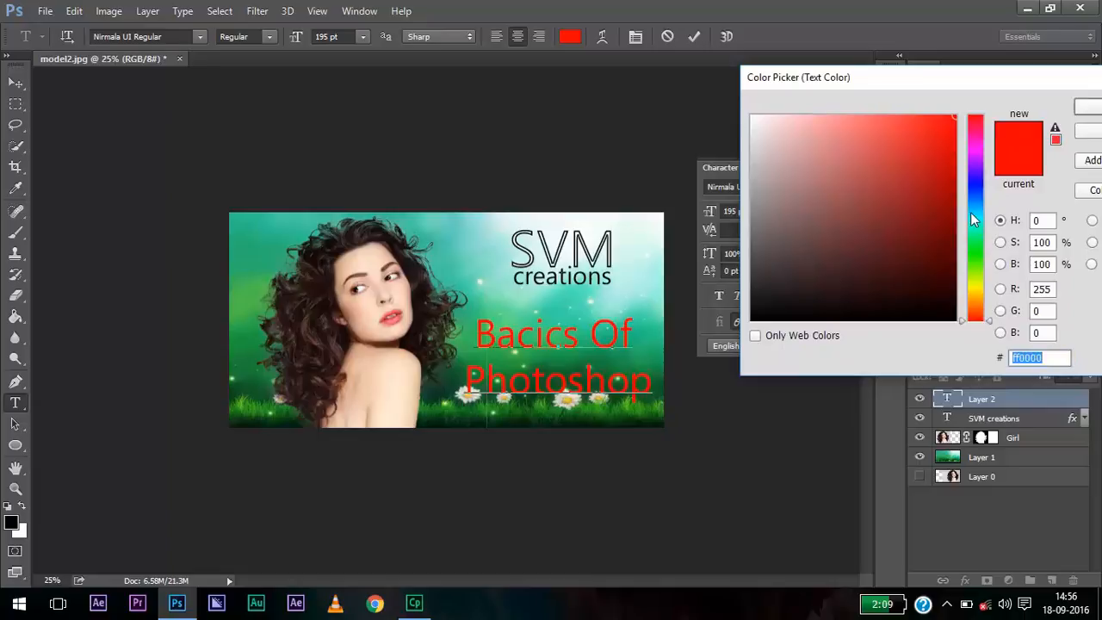
type("ffffff")
left_click_drag(889, 81, 627, 127)
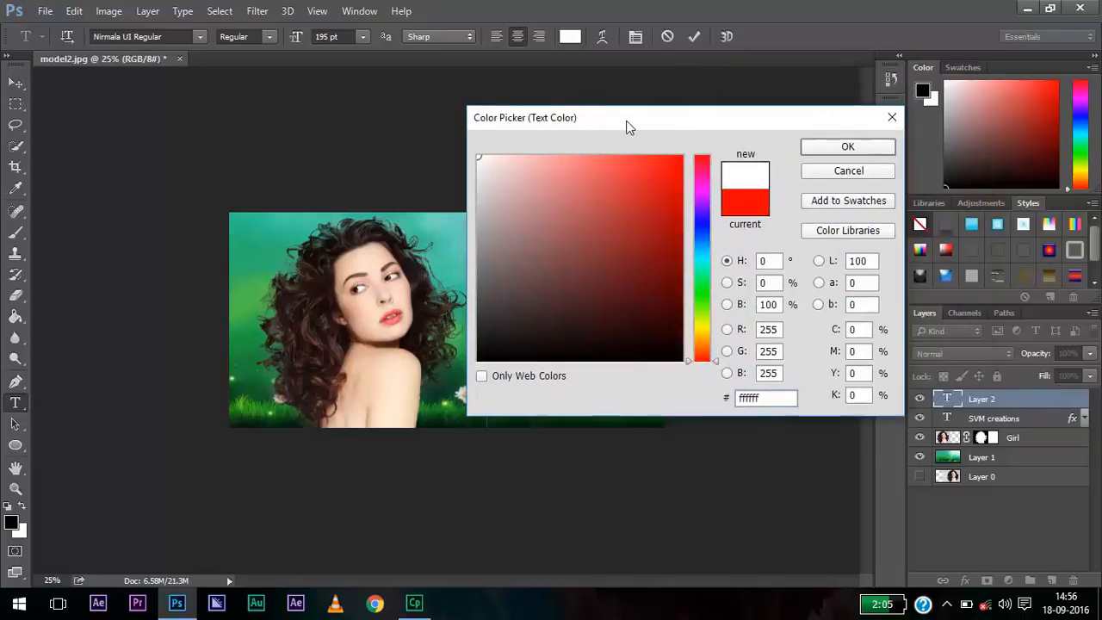
left_click(865, 147)
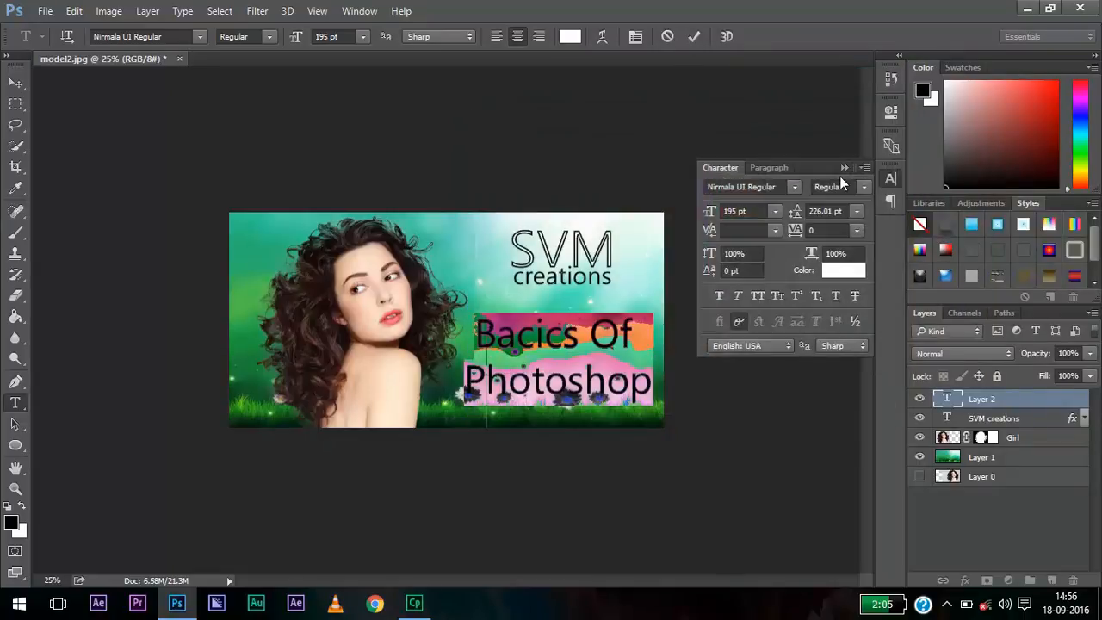
Commit the white "Bacics Of Photoshop" text edit and deselect the layer
left_click(845, 168)
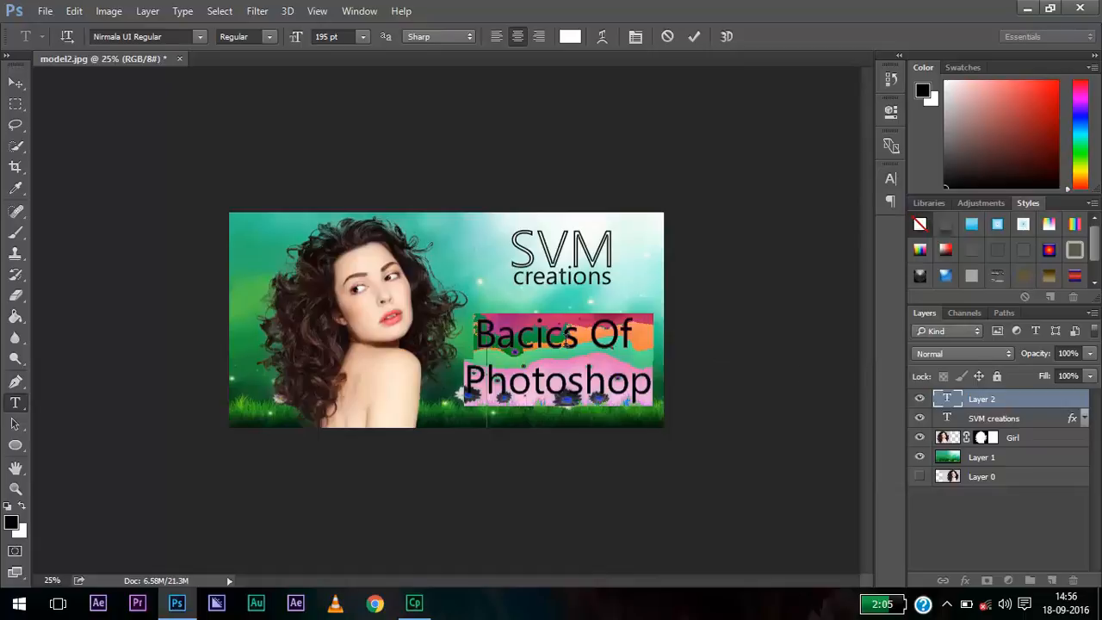
left_click(694, 37)
left_click(1016, 529)
Add a Color Overlay effect to the "Bacics Of Photoshop" text layer
left_click(973, 397)
right_click(978, 398)
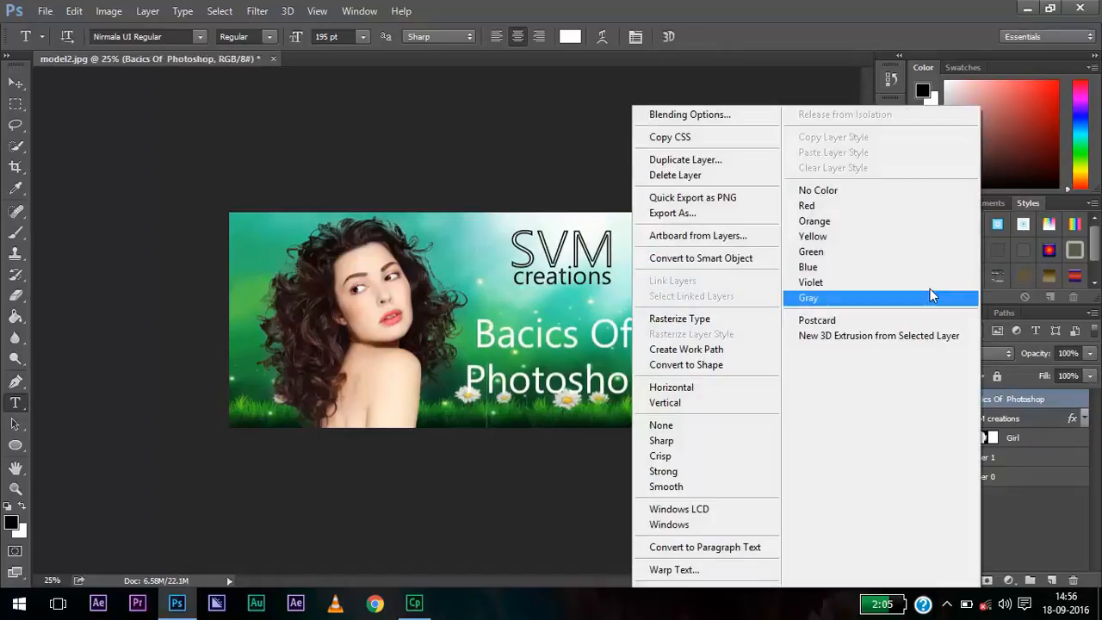
left_click(728, 116)
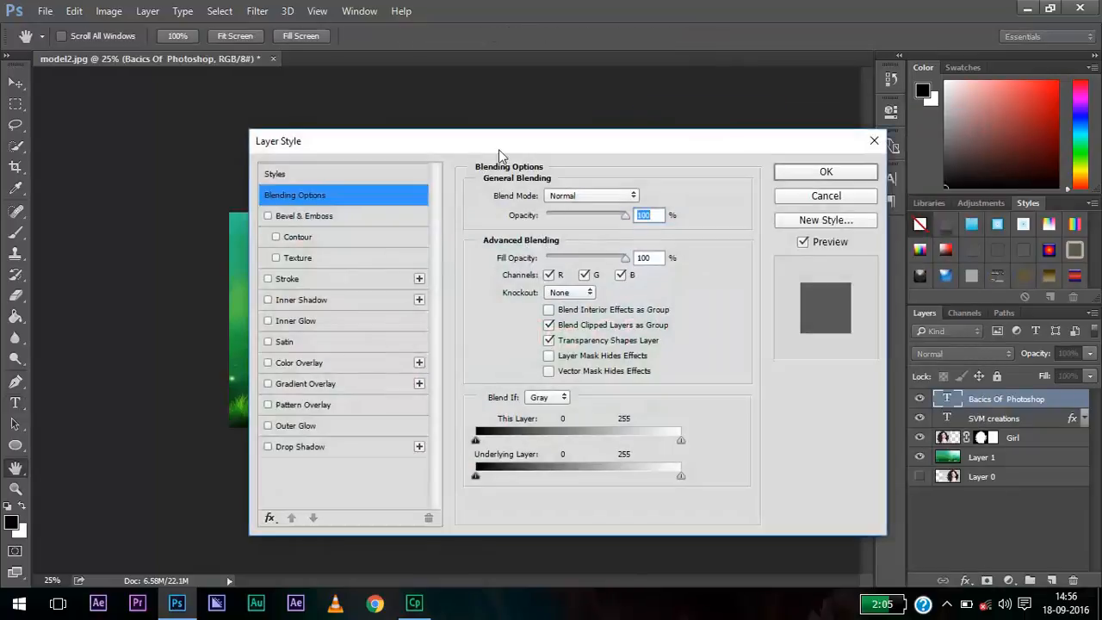
left_click_drag(468, 148, 969, 87)
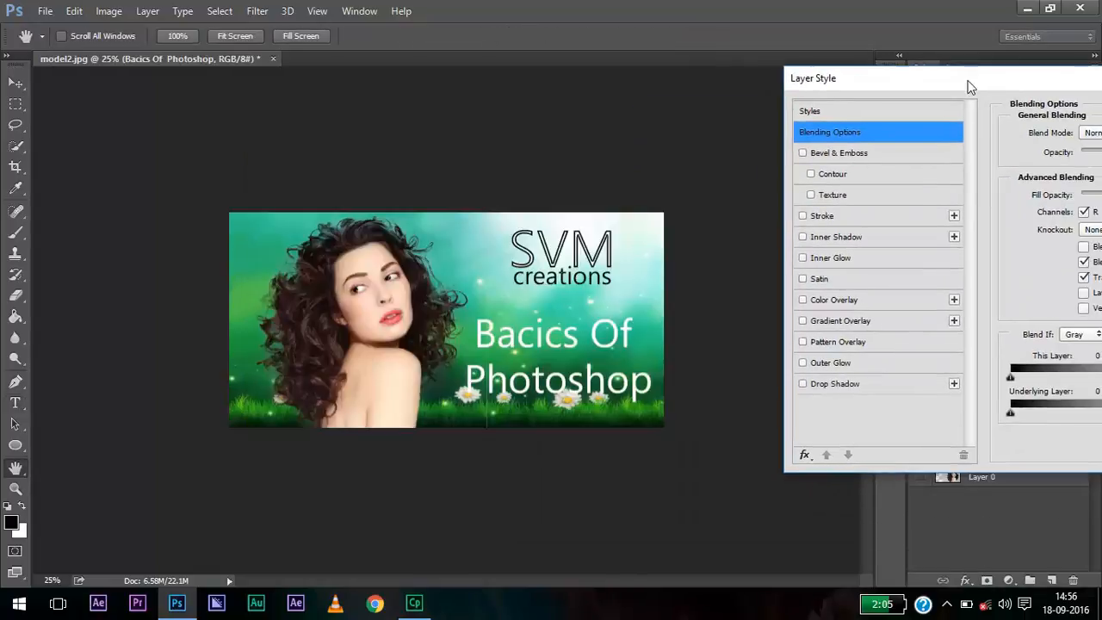
left_click(829, 301)
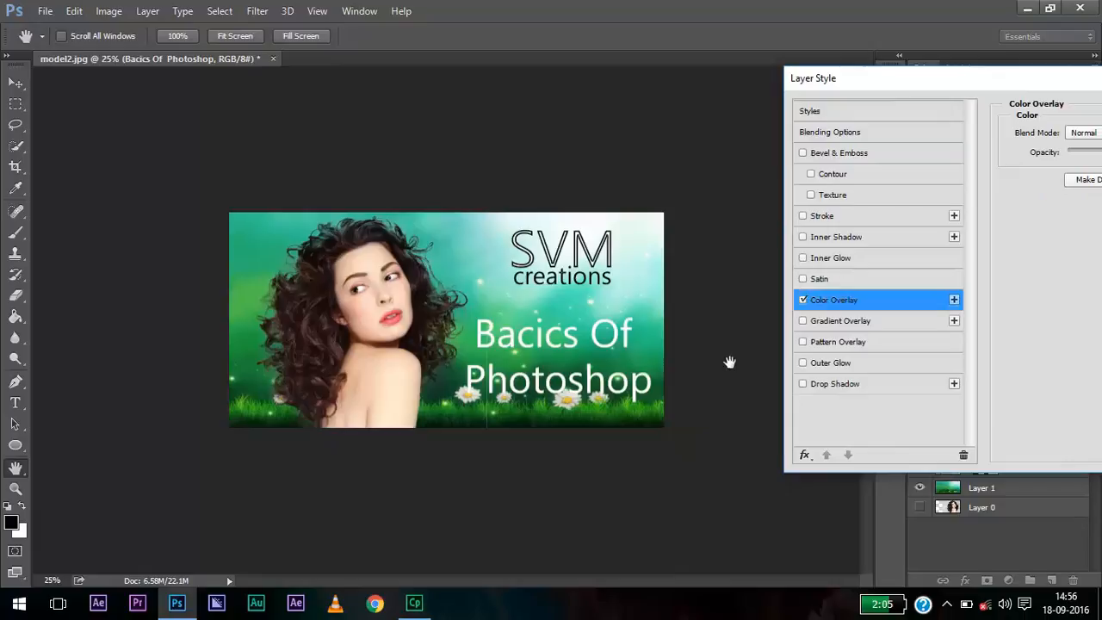
key("ctrl+plus")
key("ctrl+plus")
key("ctrl+plus")
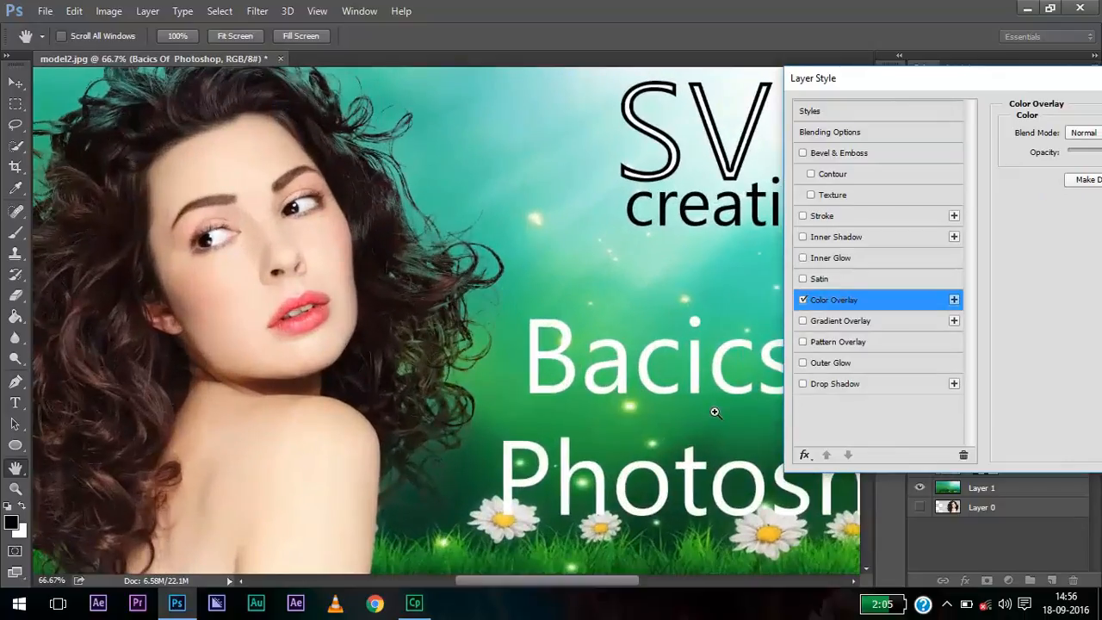
key("ctrl+plus")
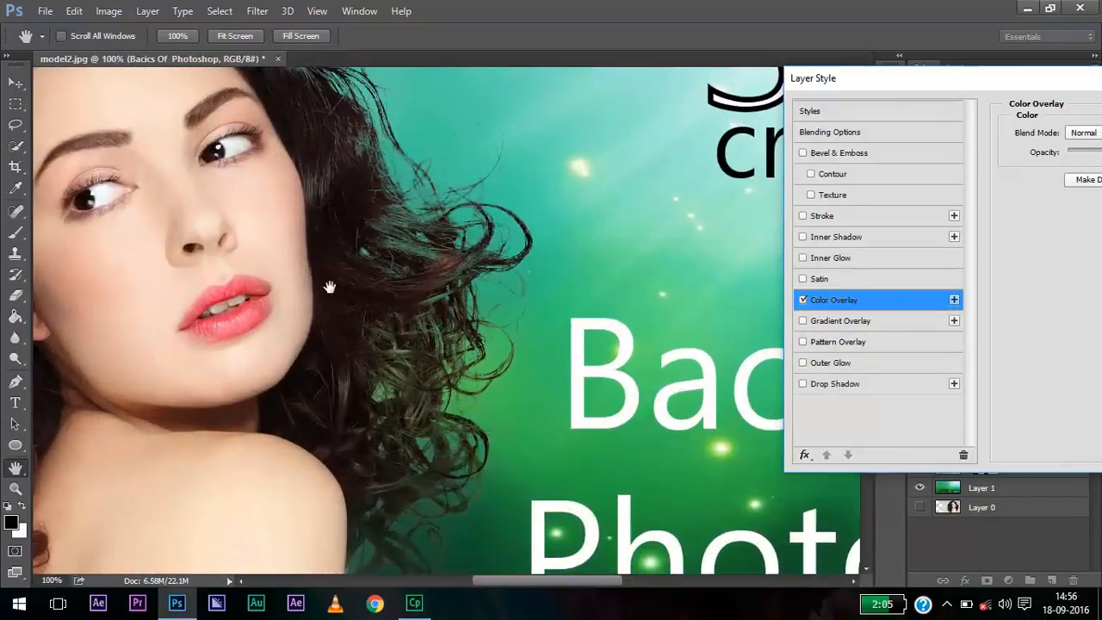
key("Return")
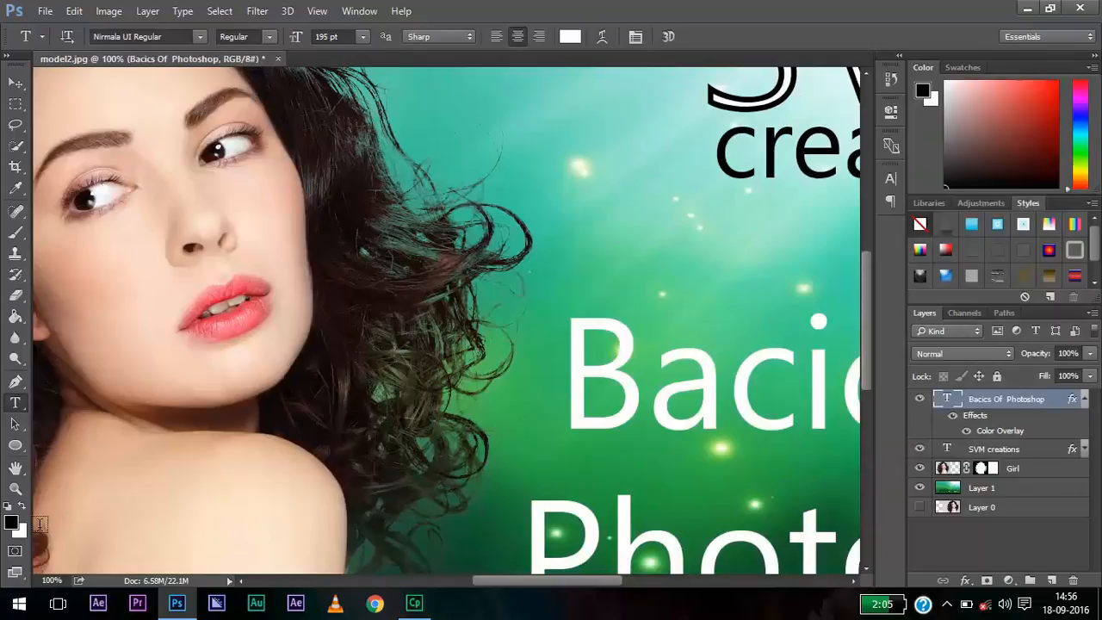
Replace the Color Overlay on the "Bacics Of Photoshop" text layer with a Gradient Overlay
left_click(16, 466)
left_click_drag(568, 408, 116, 275)
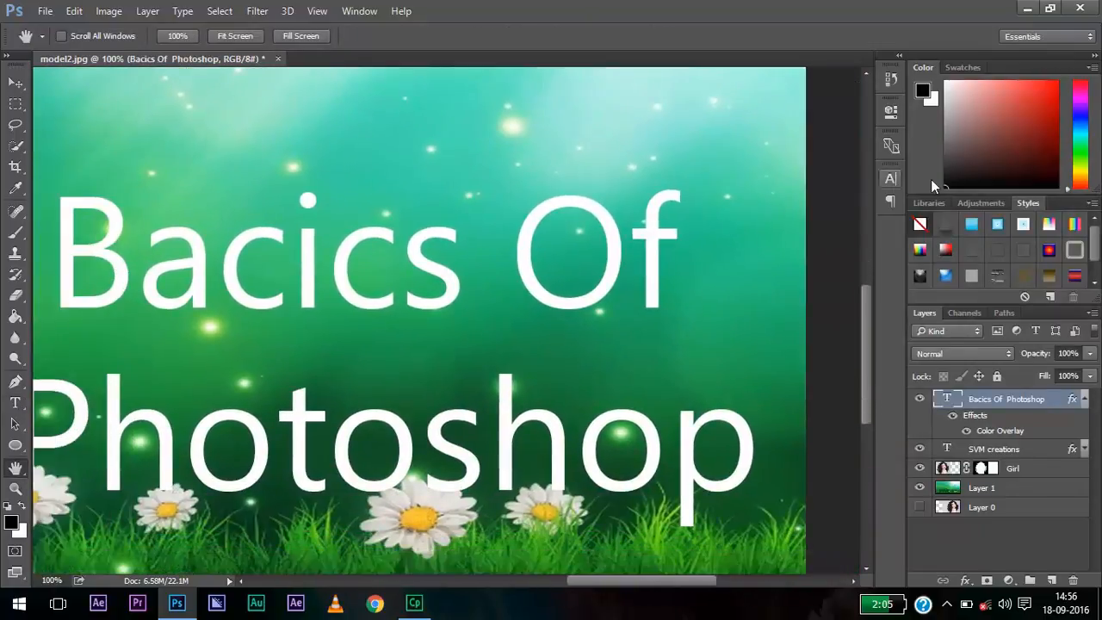
right_click(990, 398)
left_click(746, 116)
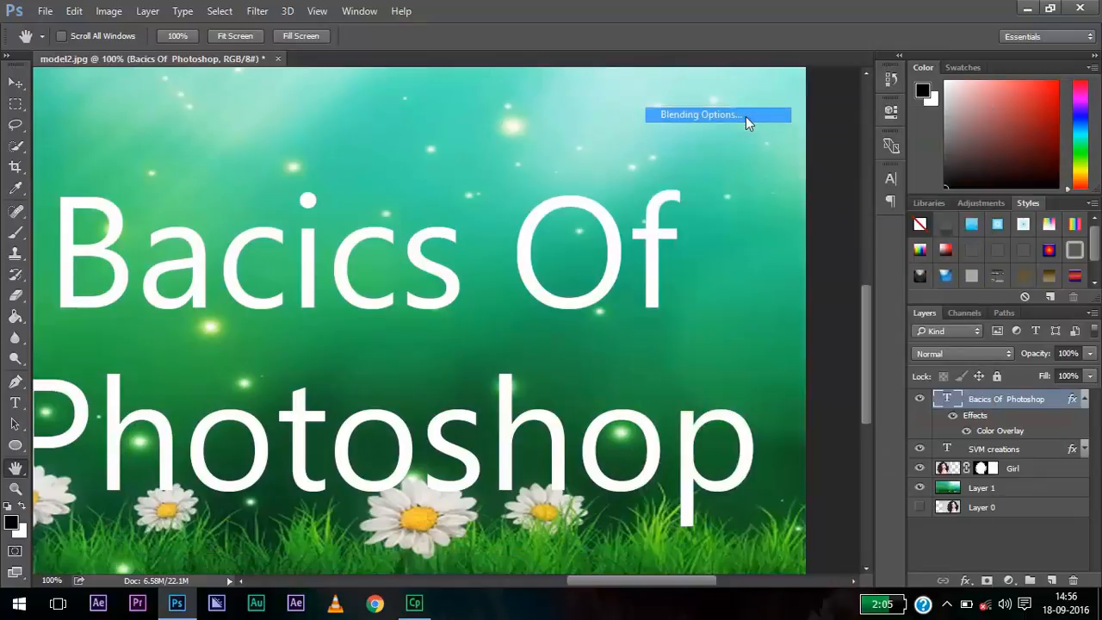
left_click(330, 293)
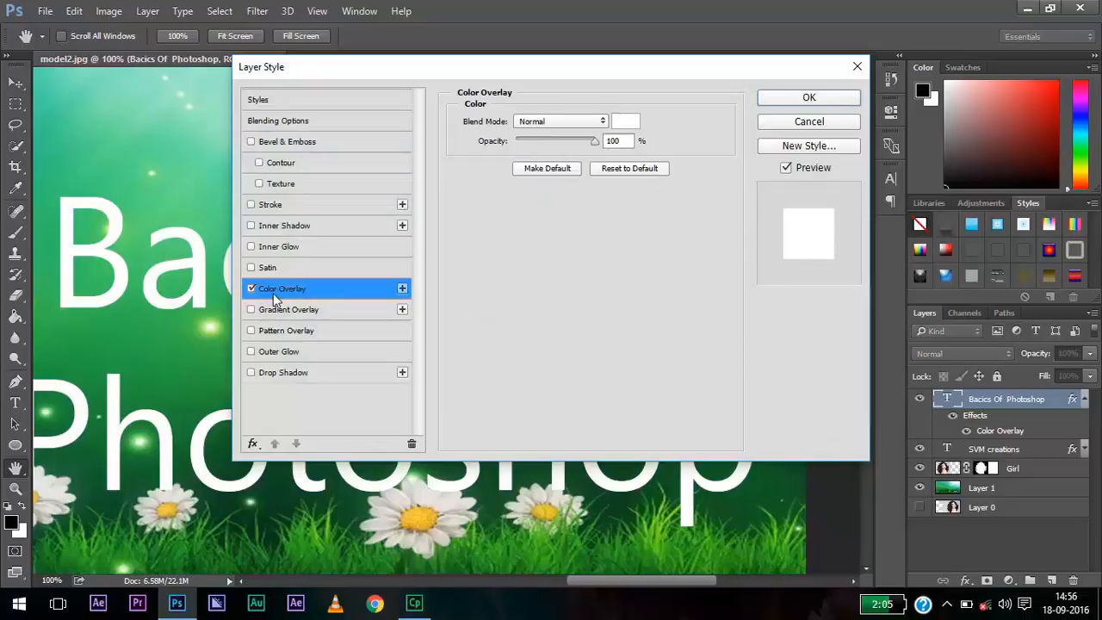
left_click(250, 288)
left_click(281, 310)
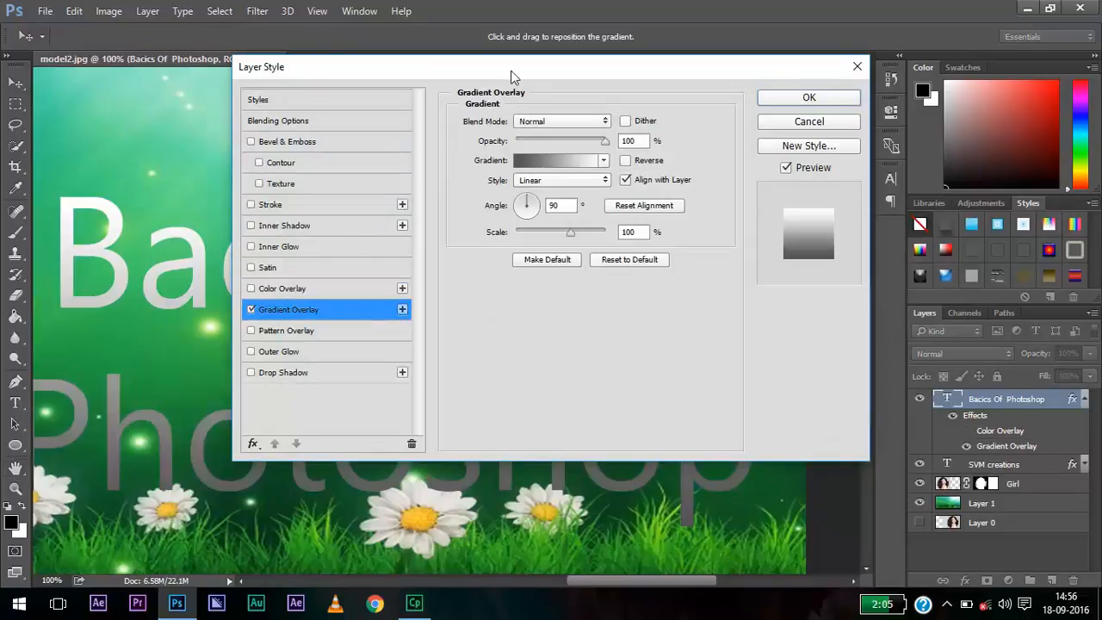
left_click_drag(512, 67, 848, 19)
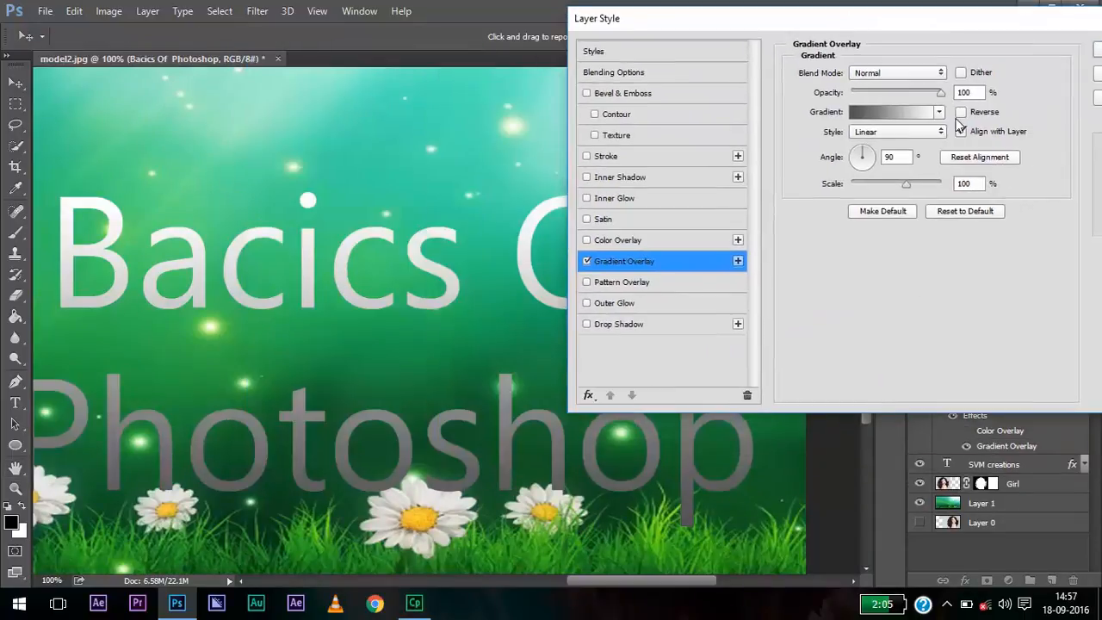
Try several gradient presets on the text's Gradient Overlay and choose the Copper preset
left_click(938, 113)
left_click(892, 169)
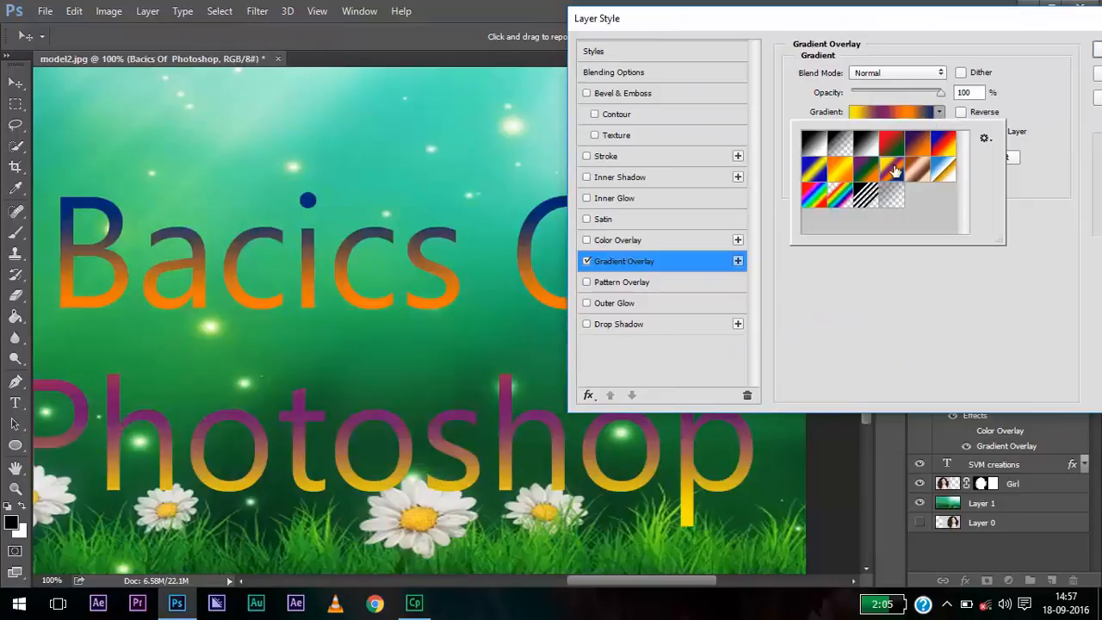
left_click(817, 148)
left_click(838, 147)
left_click(868, 146)
left_click(891, 144)
left_click(892, 169)
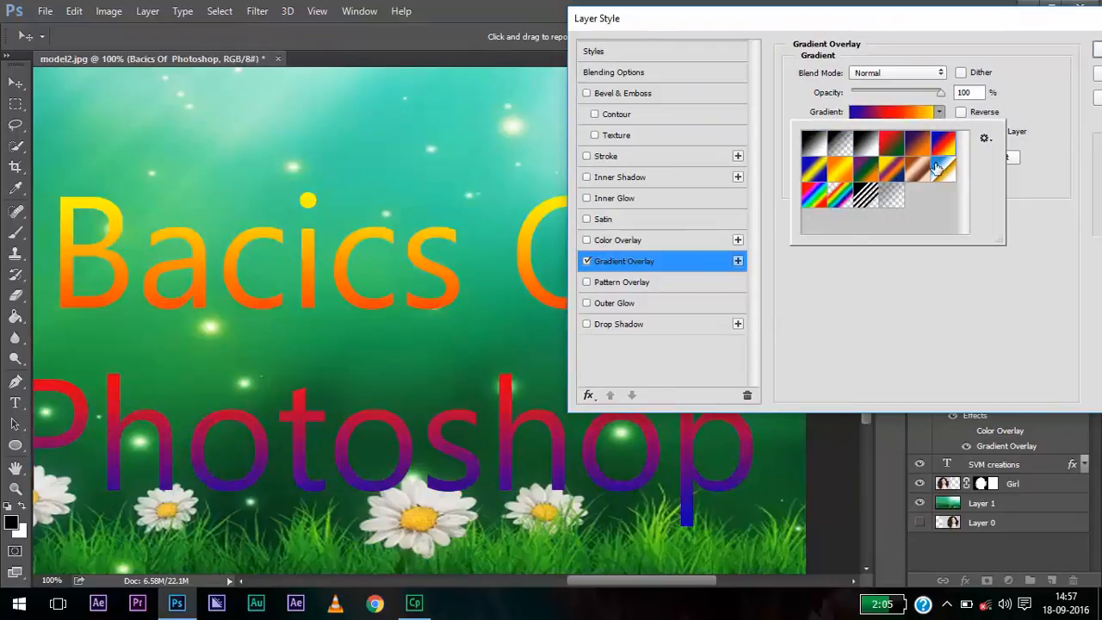
left_click(917, 171)
left_click(917, 172)
left_click(915, 310)
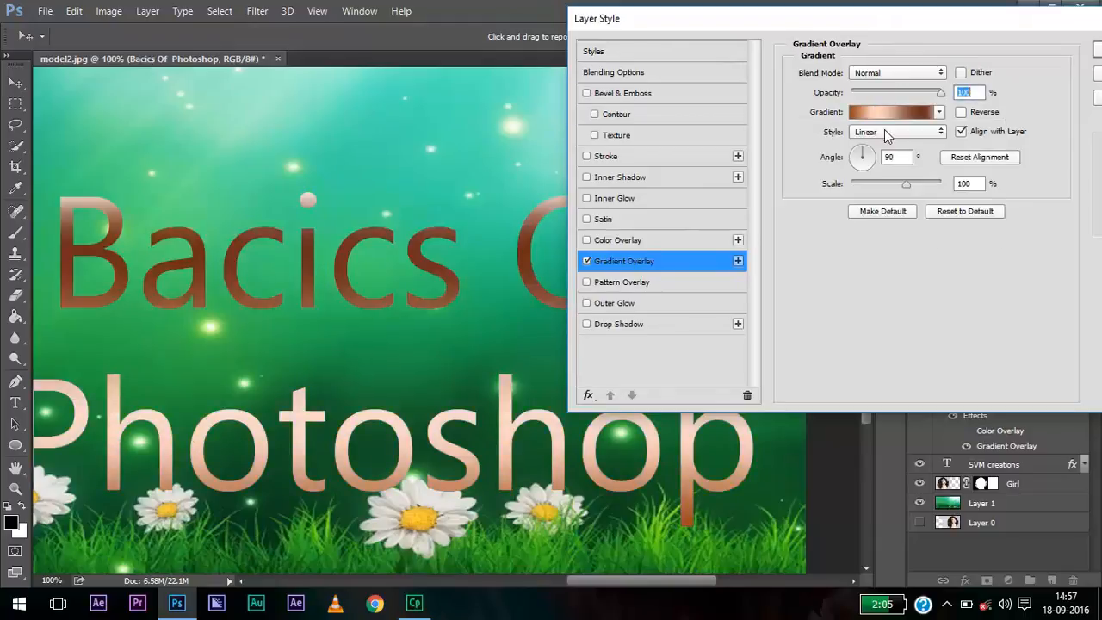
Edit the Copper gradient and change the color of its first stop at 0% to white
left_click(884, 115)
left_click(710, 72)
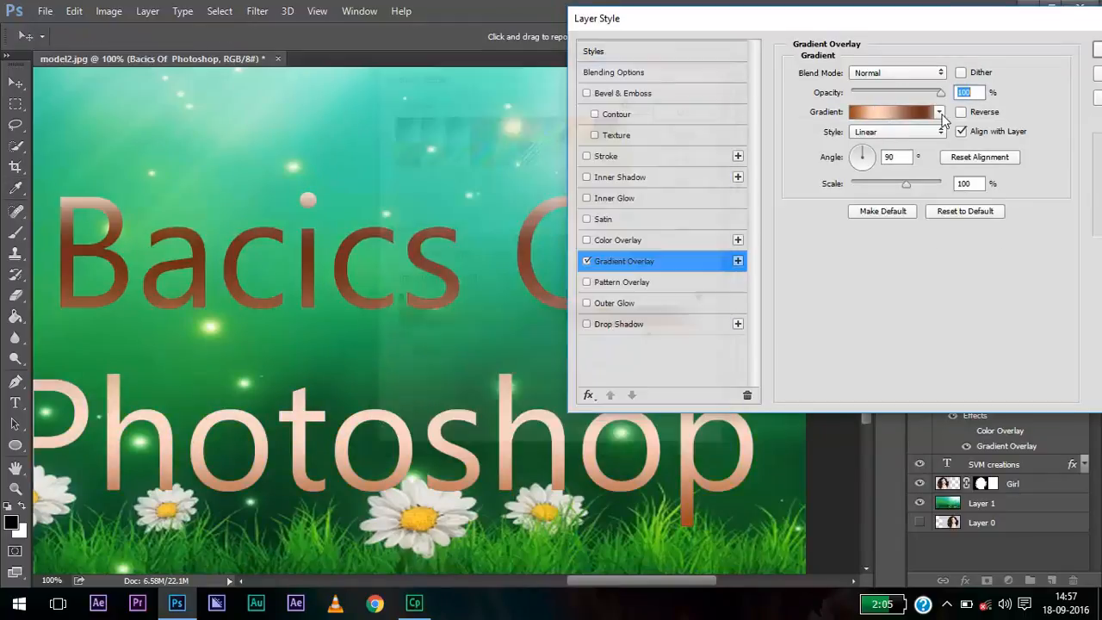
left_click(895, 111)
left_click_drag(568, 85, 758, 67)
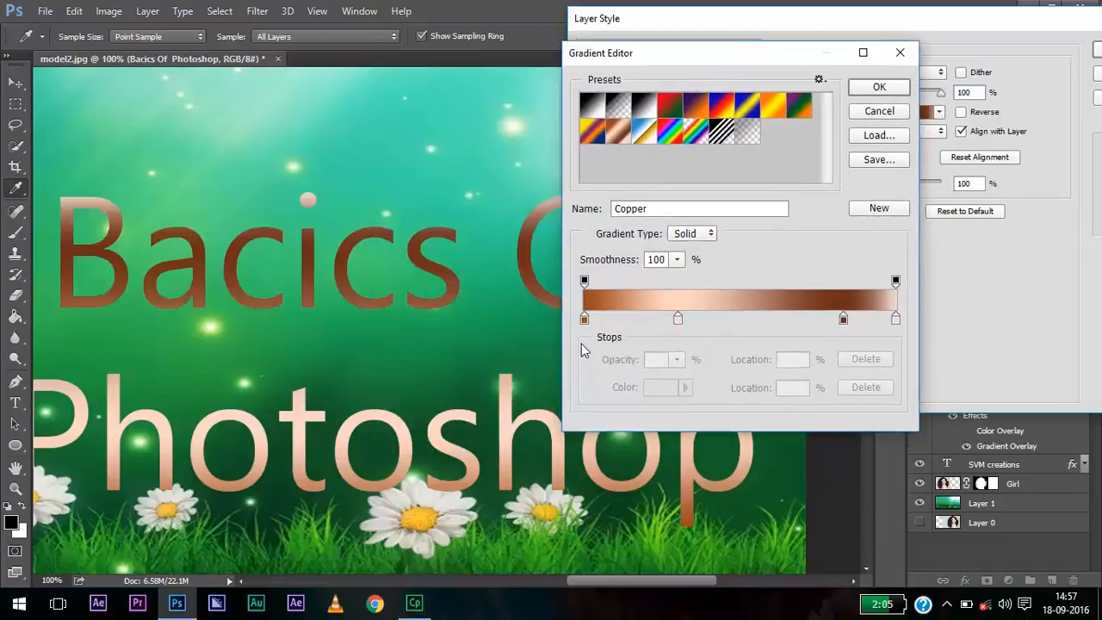
left_click(586, 319)
left_click(662, 389)
left_click_drag(594, 277, 475, 154)
left_click(847, 147)
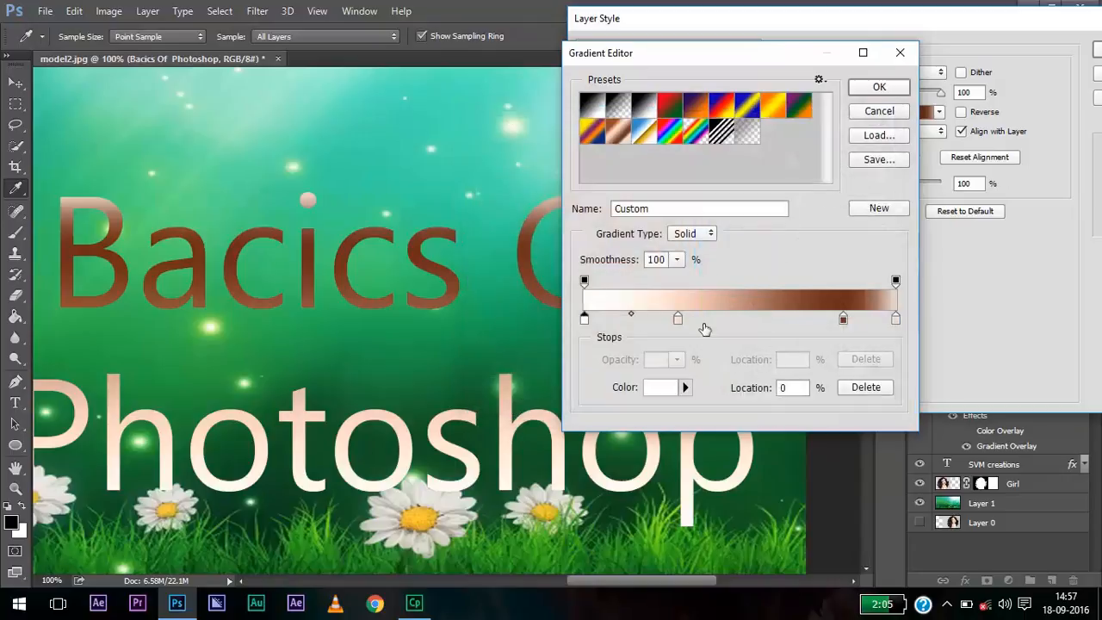
Change the color of the gradient stop at 30% to orange (ff5a00)
left_click(677, 320)
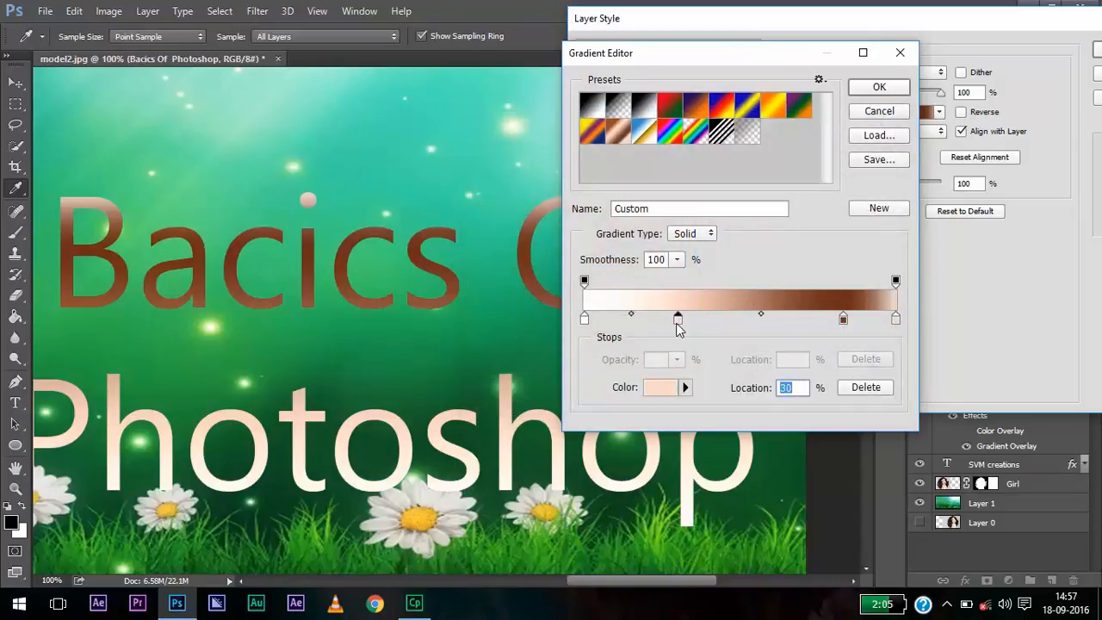
double_click(677, 321)
type("ff5a00")
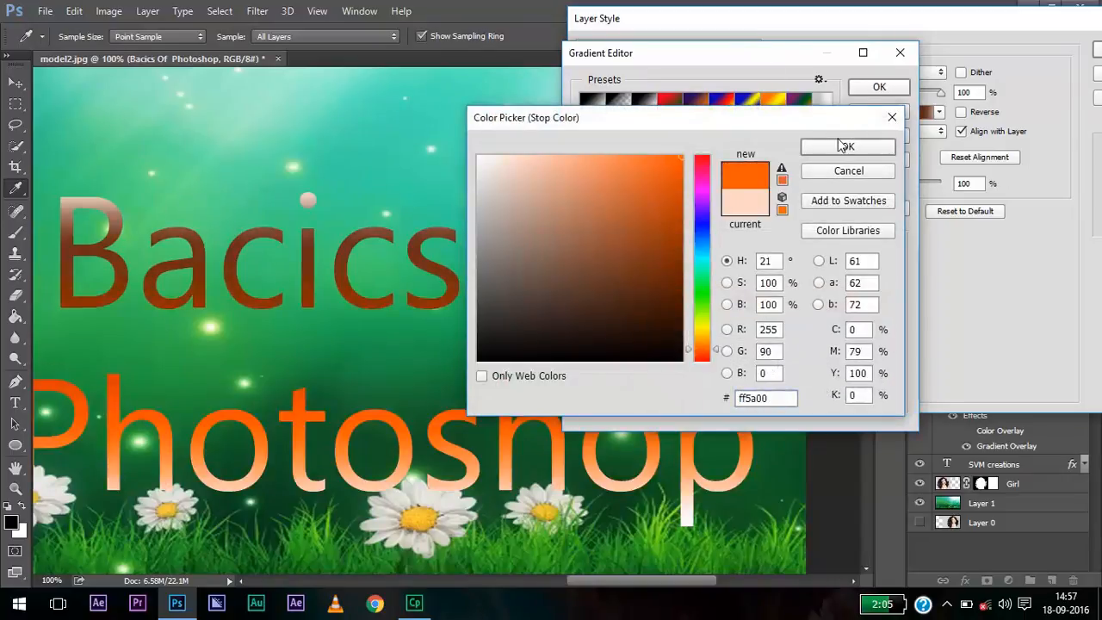
left_click(843, 146)
Add a white (ffffff) stop between the orange and brown stops, and move the brown stop to 86%
left_click(733, 320)
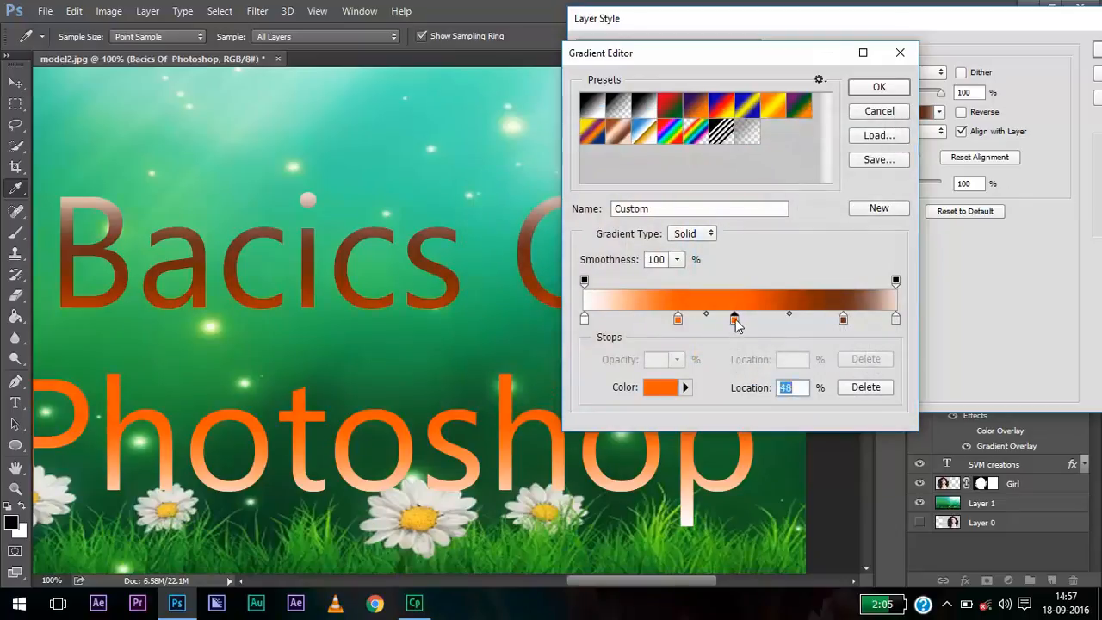
double_click(733, 320)
type("ffffff")
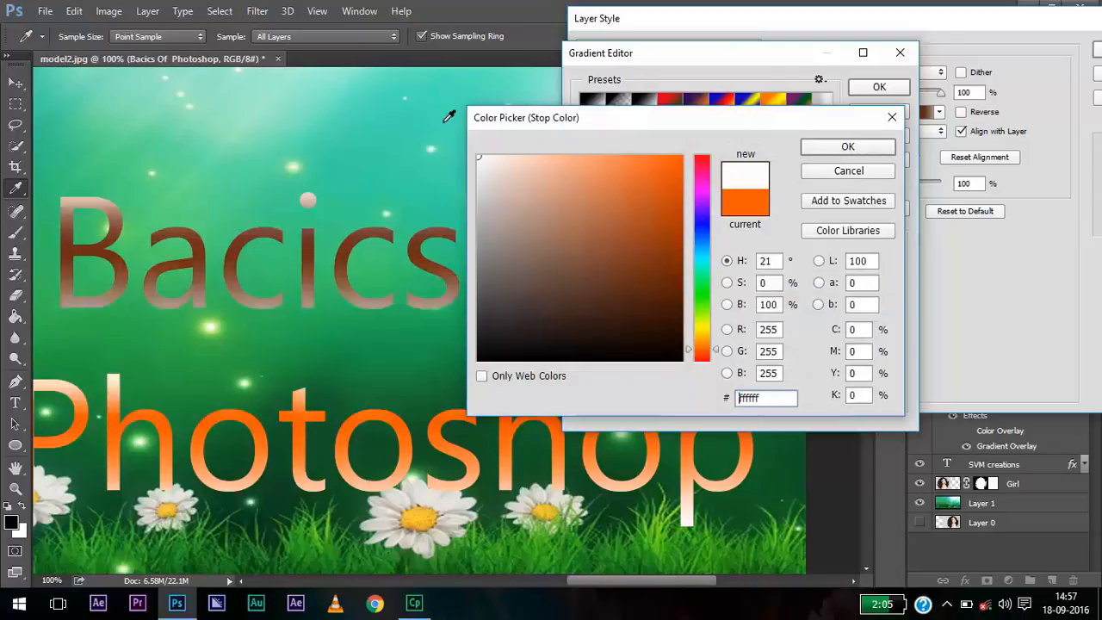
left_click(831, 148)
left_click_drag(733, 320, 772, 320)
left_click_drag(843, 320, 851, 320)
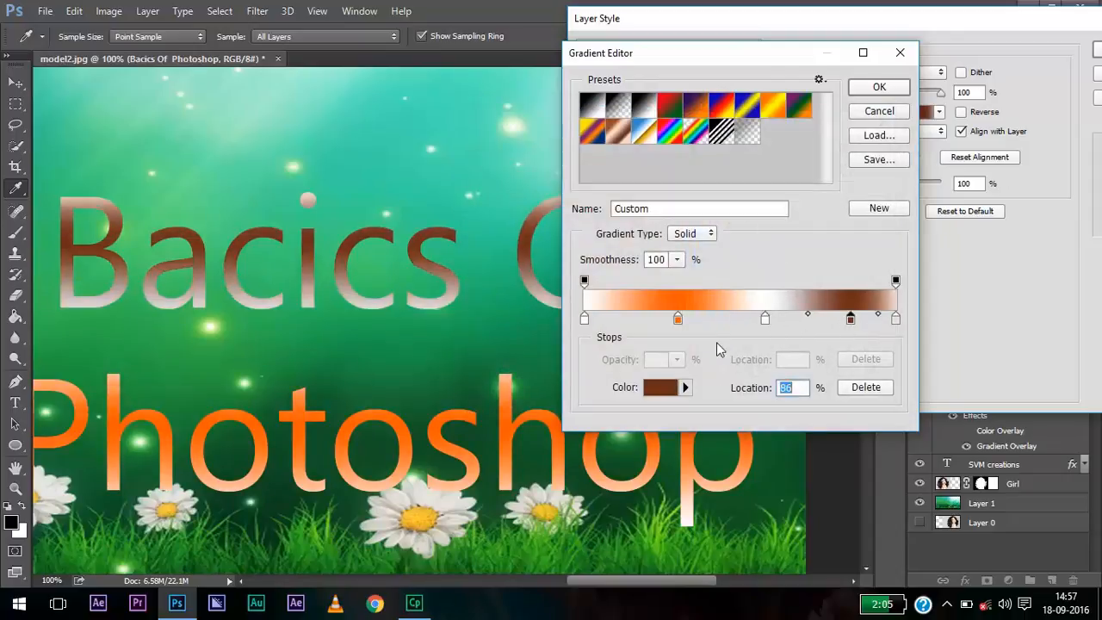
Save the gradient with an added brown stop at 30% as a new preset, and cancel the gradient edit
left_click(676, 321)
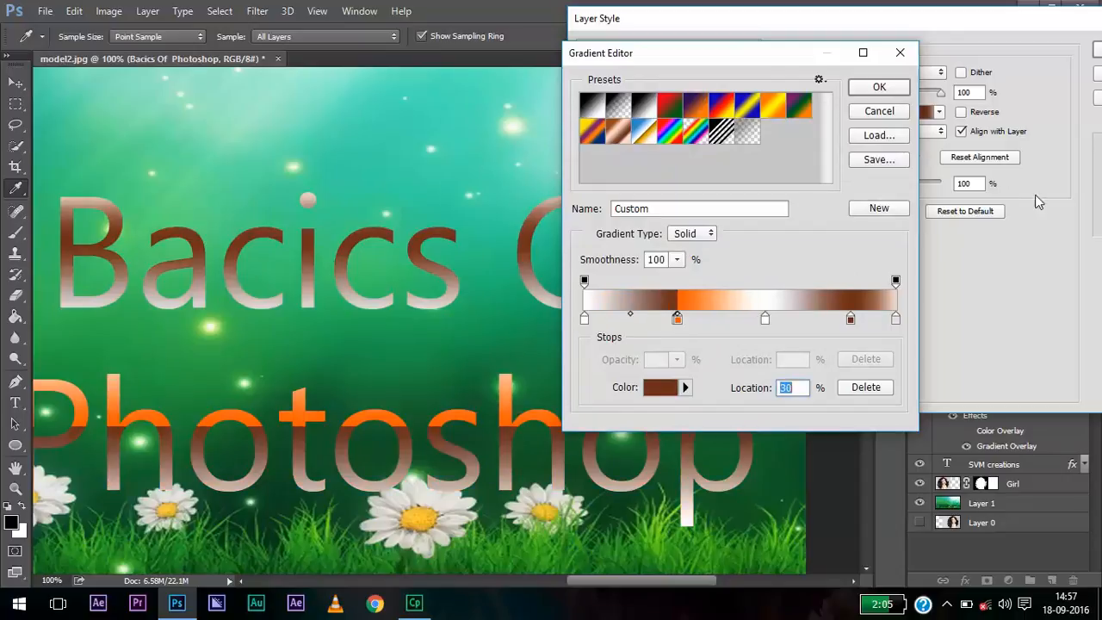
left_click(878, 211)
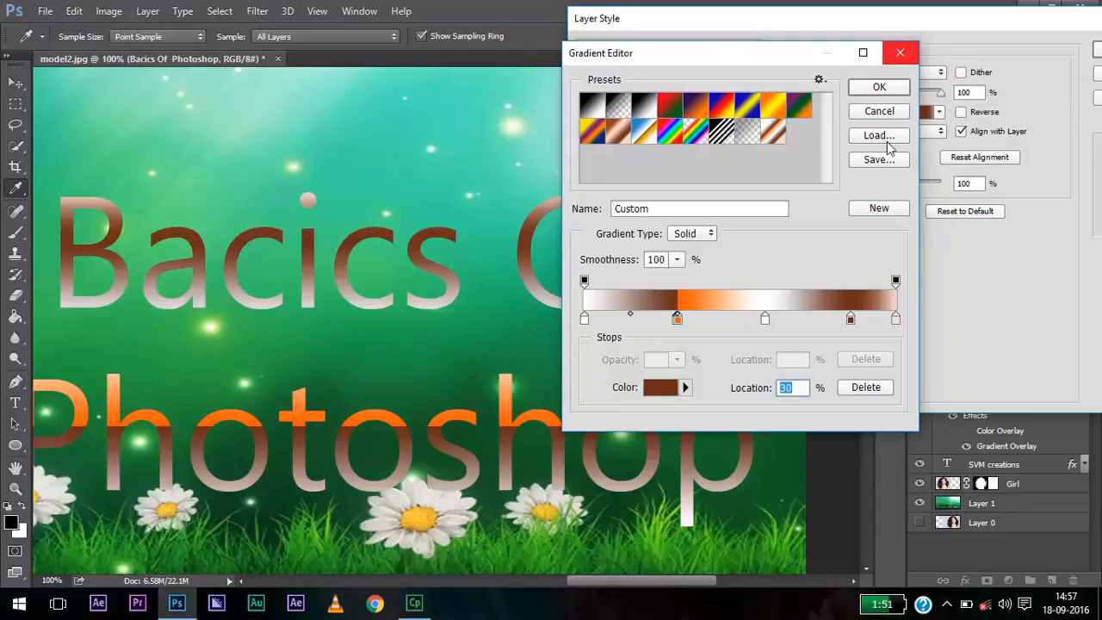
left_click(878, 111)
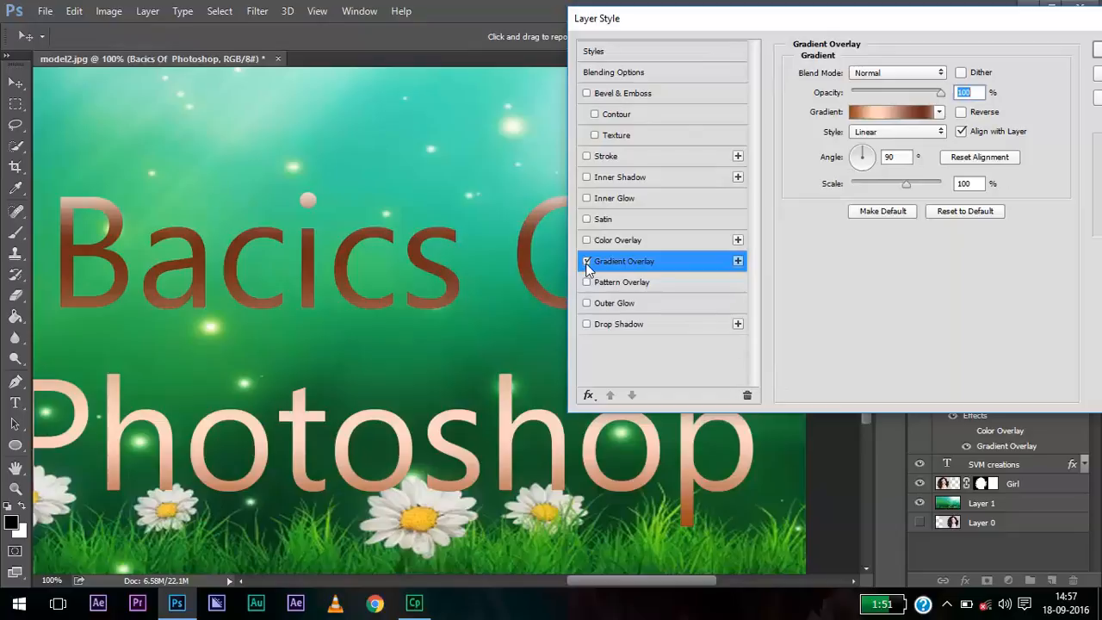
Turn off the text's Gradient Overlay and add a blue (002aff) Stroke effect instead
left_click_drag(867, 25, 735, 63)
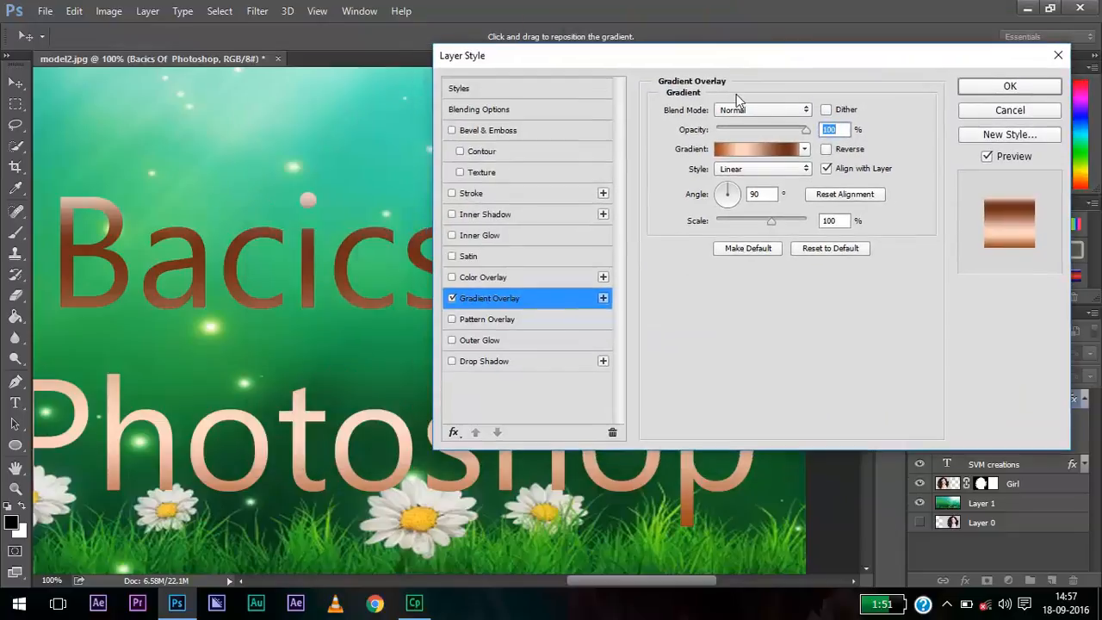
left_click(454, 300)
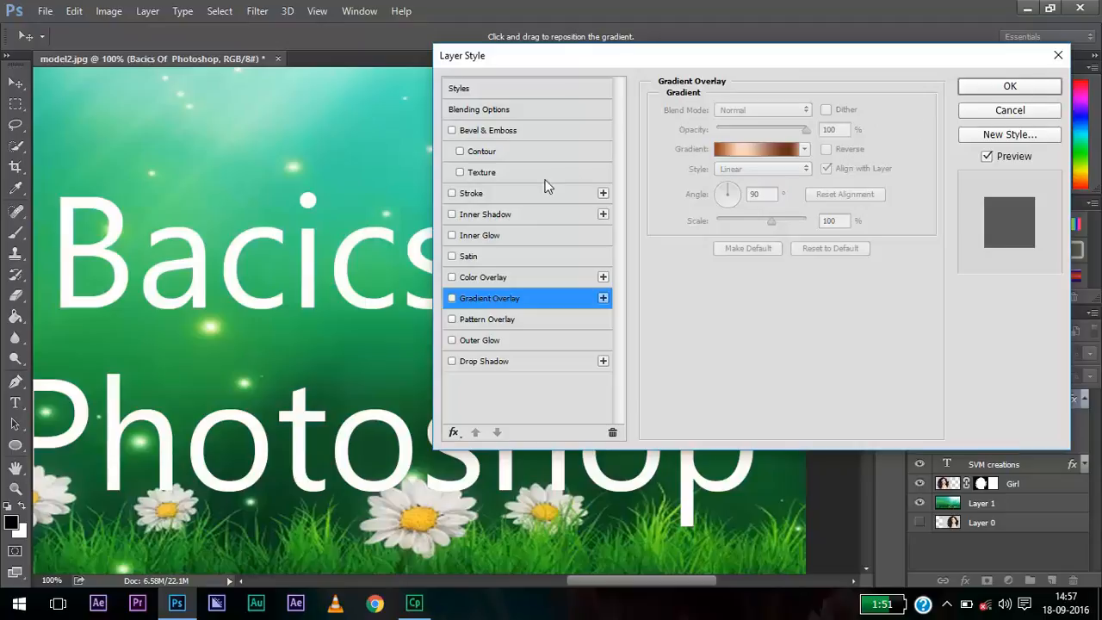
left_click(473, 193)
left_click(694, 240)
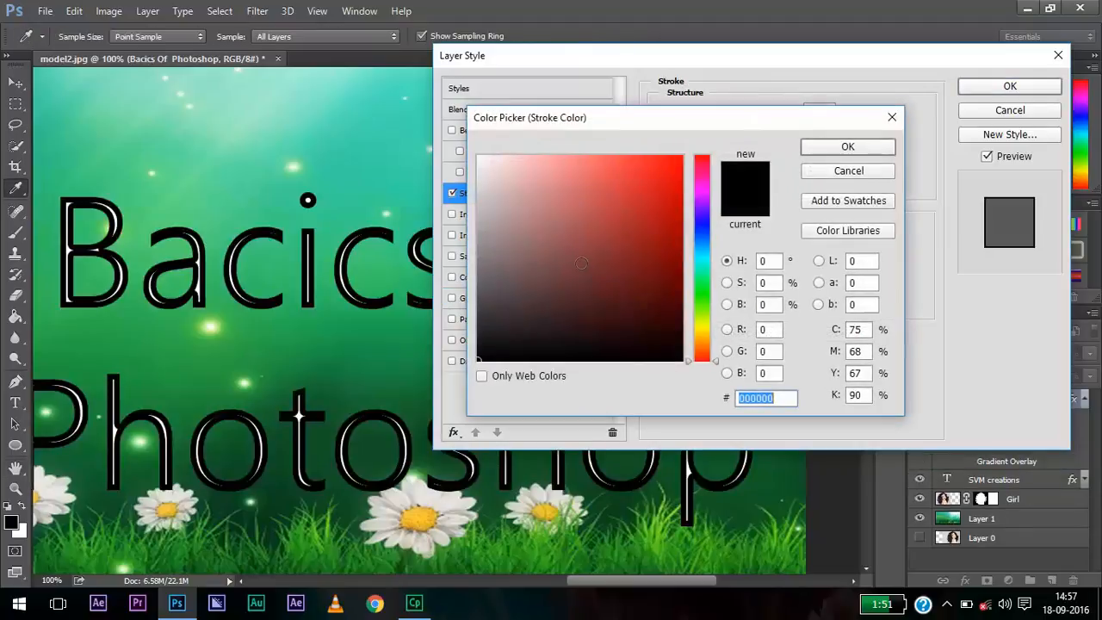
left_click(701, 229)
left_click(681, 157)
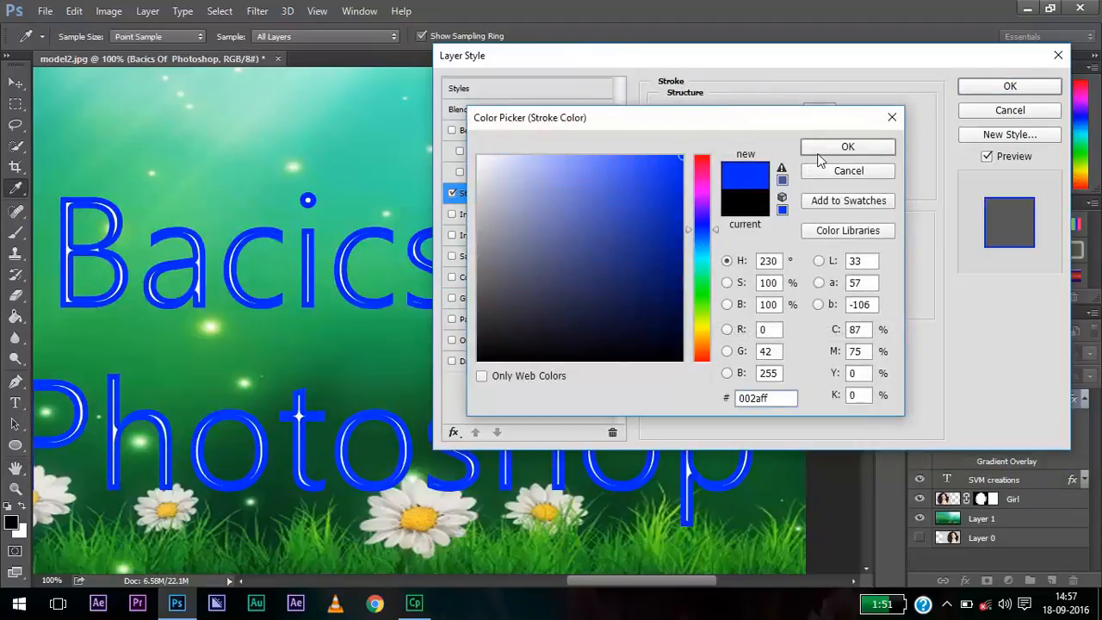
left_click(818, 155)
Set the text stroke's size to 3 px, apply the layer style and deselect the layer
left_click_drag(720, 110, 718, 109)
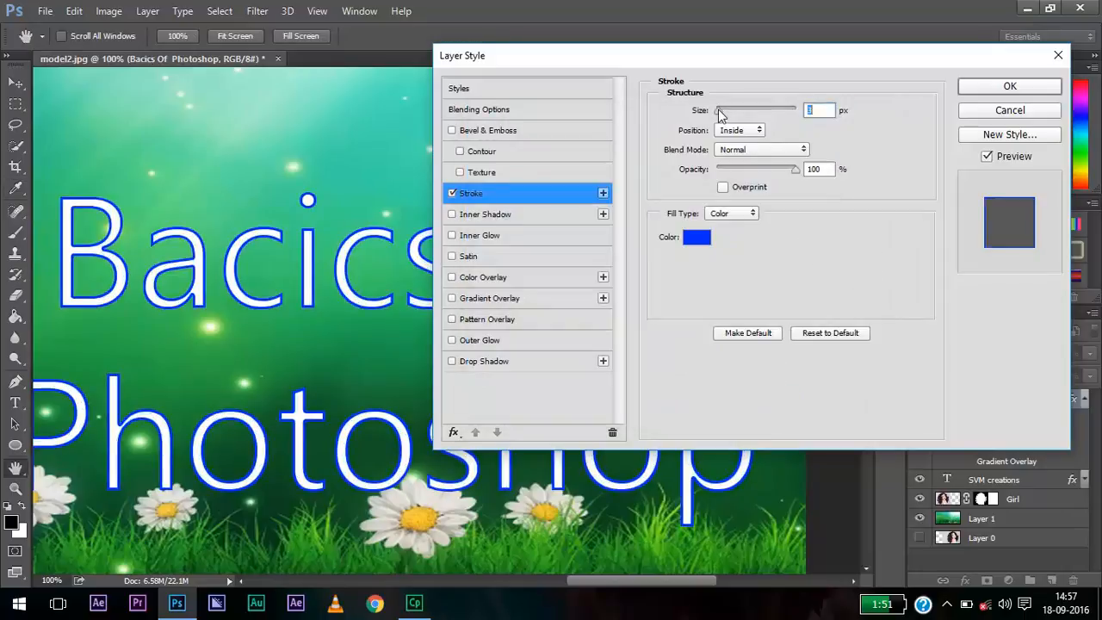
left_click(1010, 86)
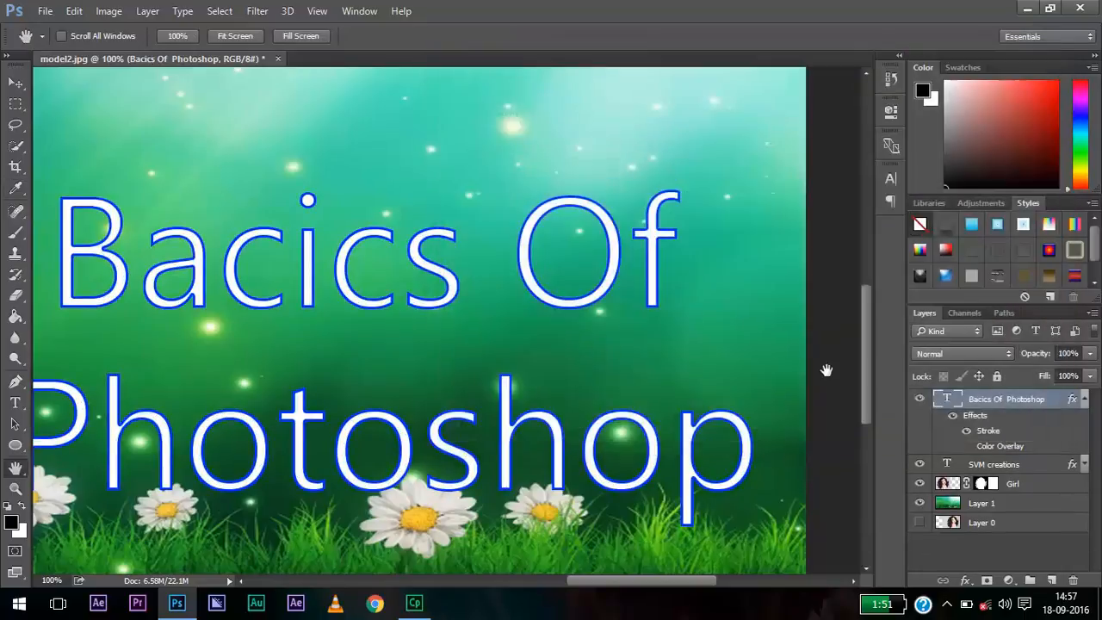
scroll(757, 358, "down", 3)
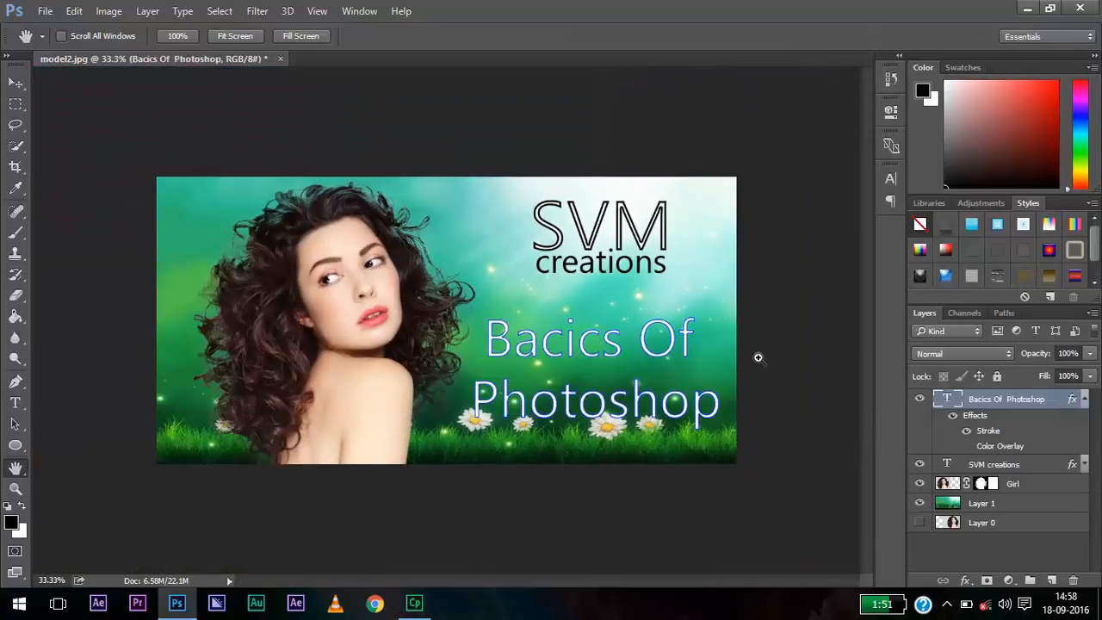
left_click(965, 548)
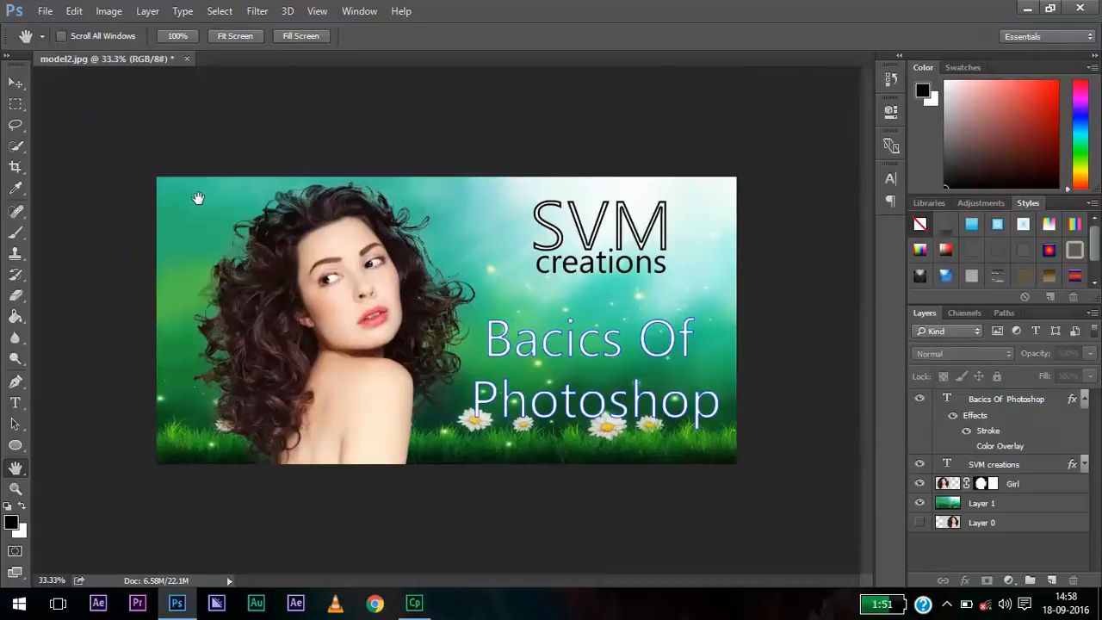
Crop a narrow vertical strip off the left edge of the composition, keeping its full height
key("c")
left_click_drag(153, 319, 169, 319)
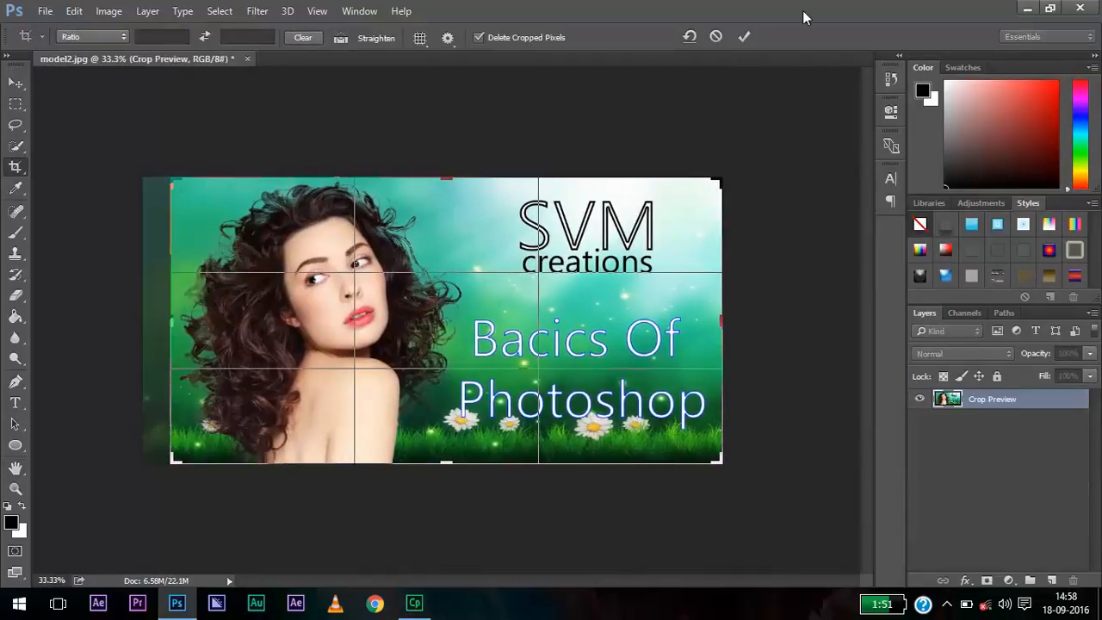
left_click(747, 37)
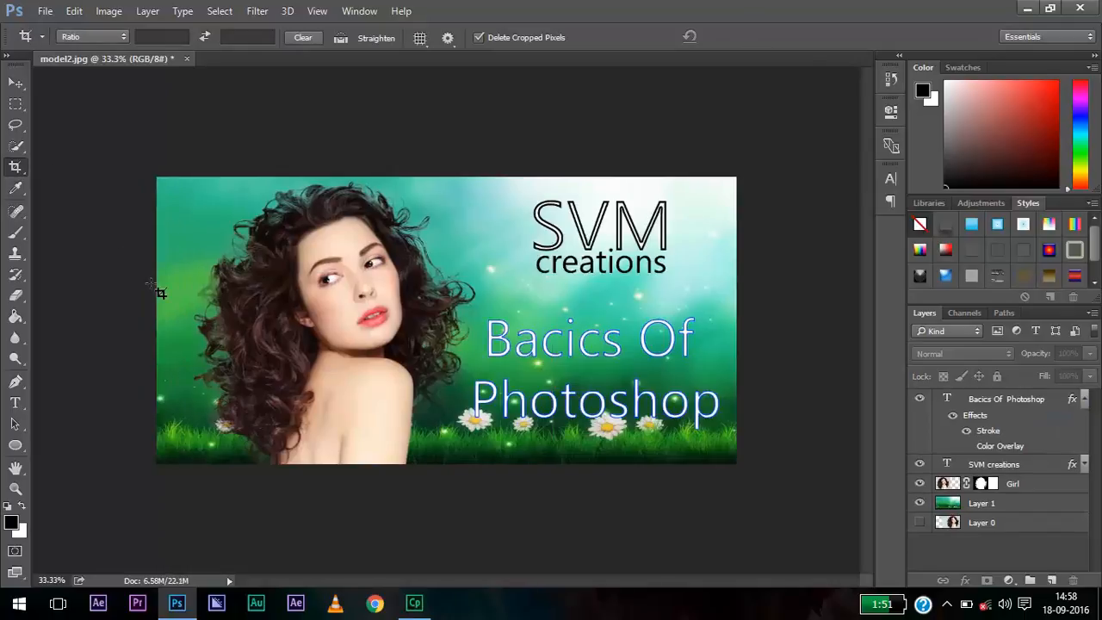
left_click_drag(164, 179, 779, 478)
left_click_drag(165, 324, 181, 323)
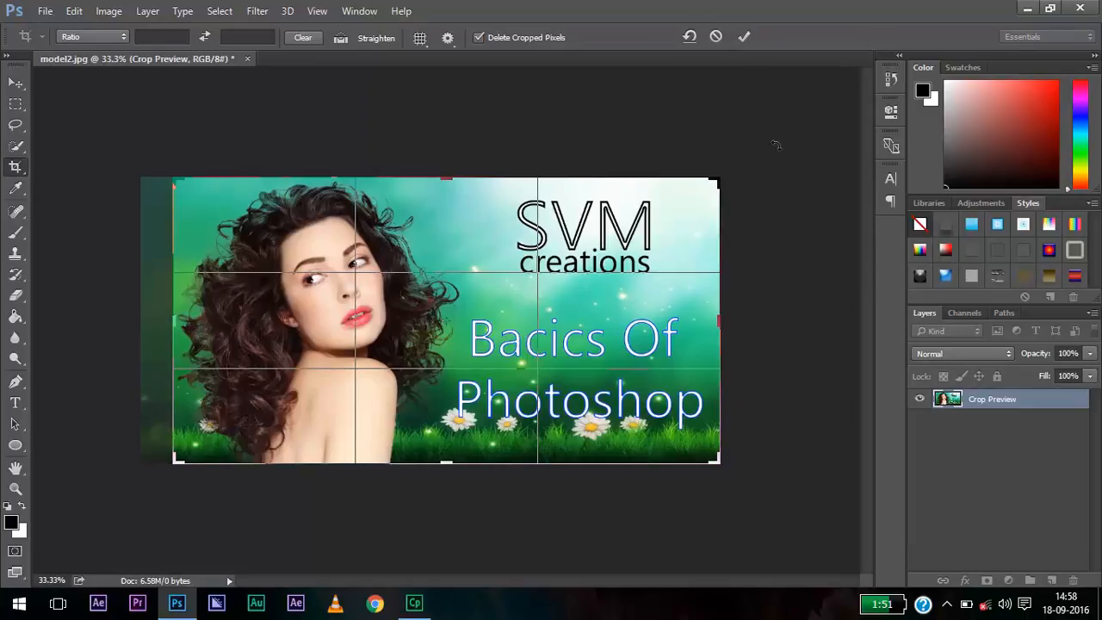
key("Return")
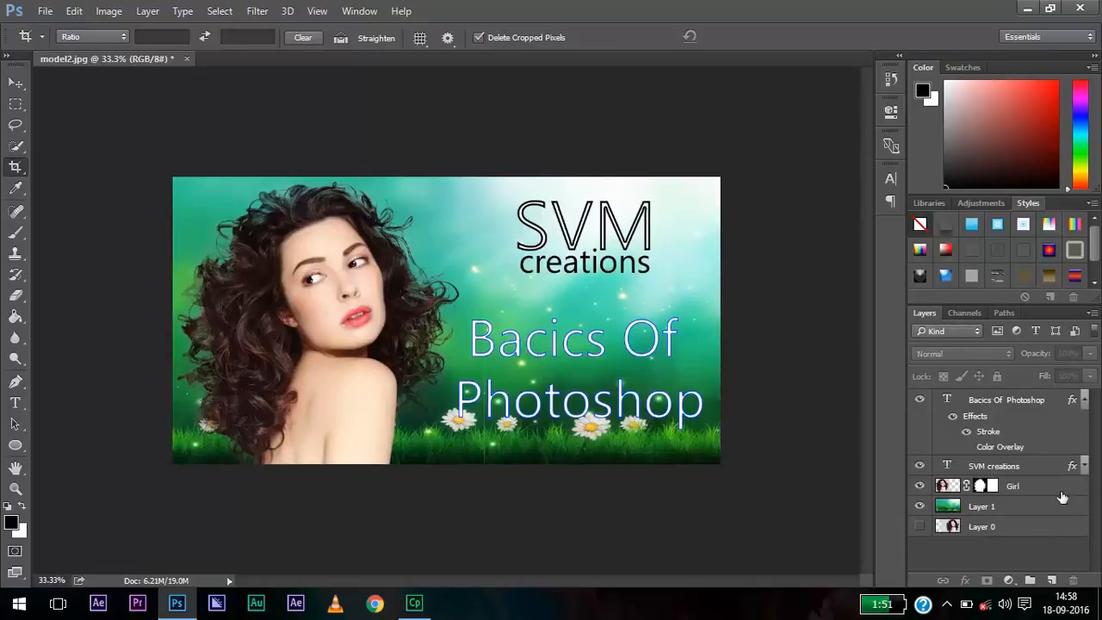
Increase the blue Stroke size in the "Bacics Of Photoshop" text's layer style and apply it
left_click(1002, 399)
right_click(1002, 400)
left_click(744, 116)
left_click_drag(563, 65, 862, 102)
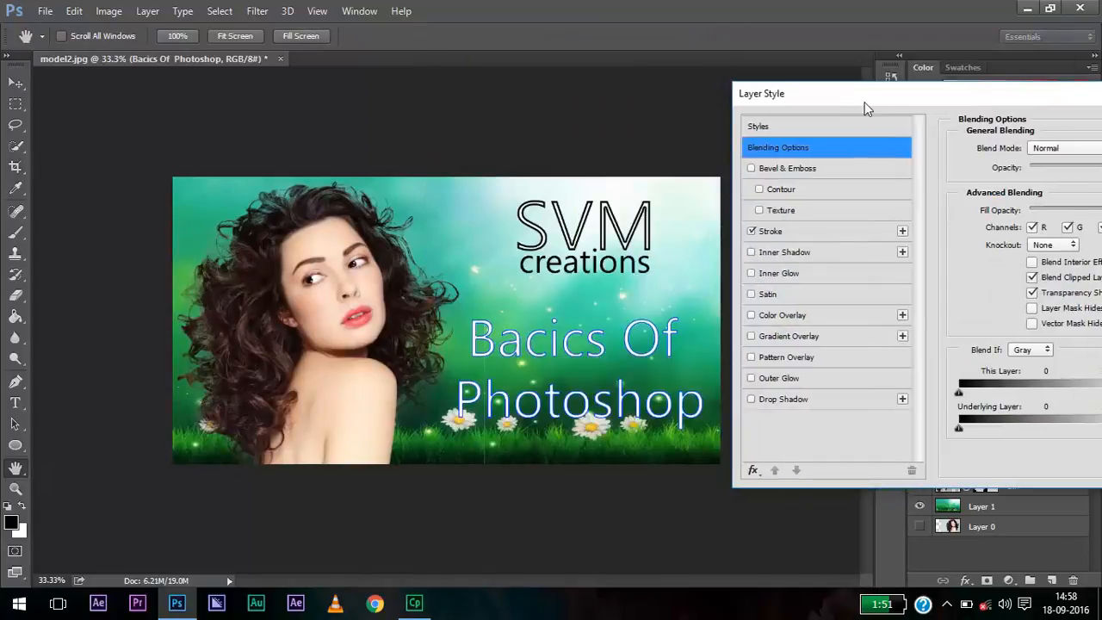
left_click(770, 234)
left_click_drag(1020, 152, 1018, 152)
left_click_drag(997, 107, 699, 135)
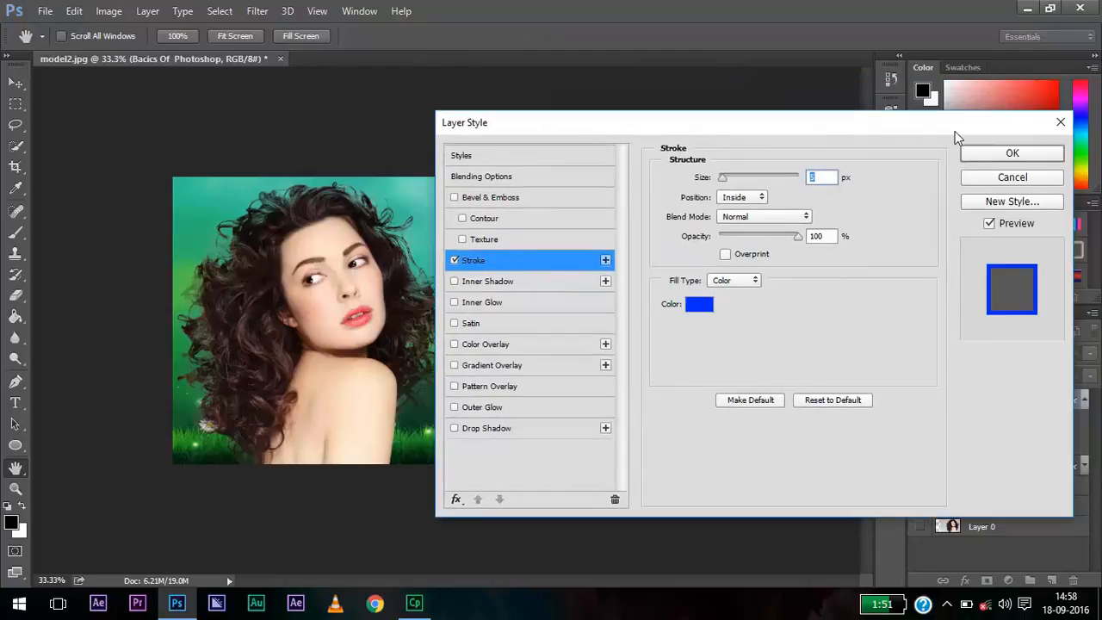
left_click(1012, 153)
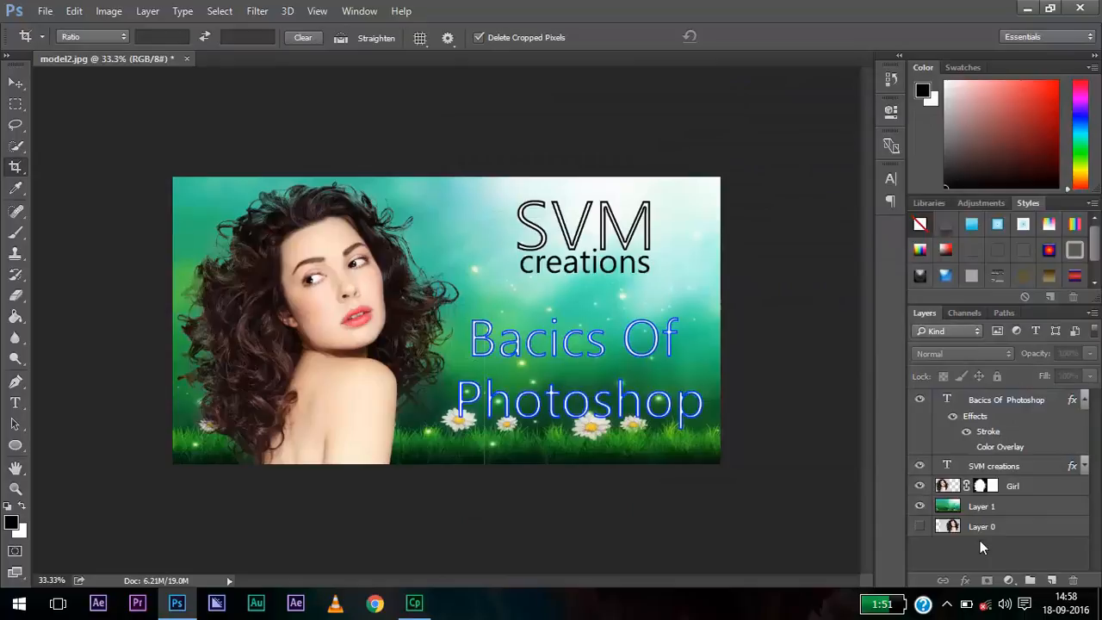
Save the layered document to the Desktop as model2 in Photoshop PSD format, accepting the format options
left_click(42, 10)
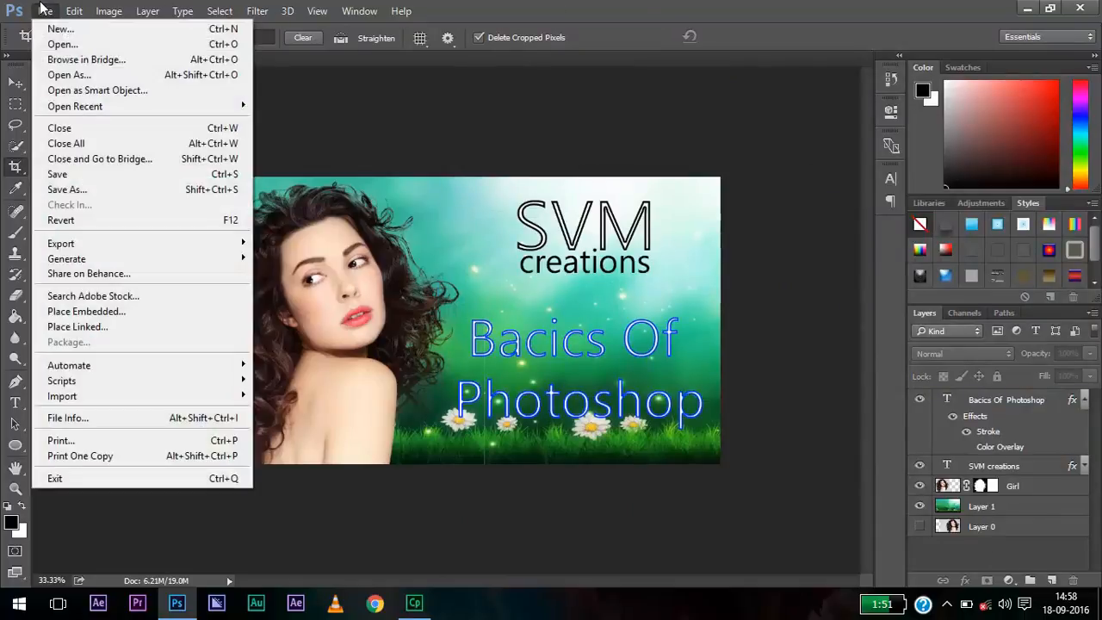
left_click(77, 174)
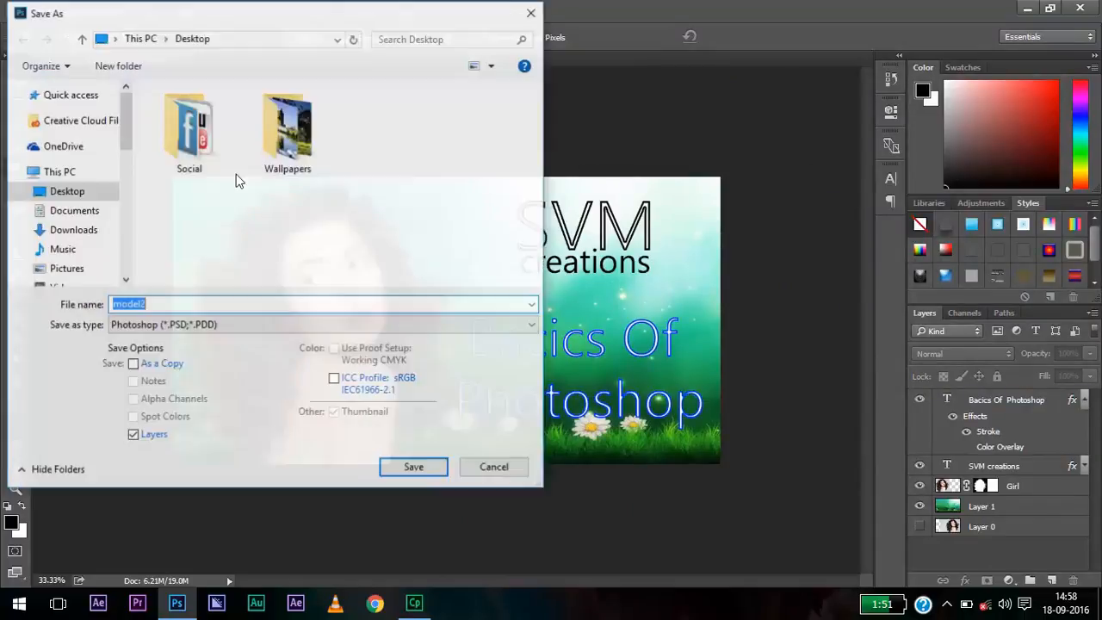
left_click(408, 467)
left_click(736, 178)
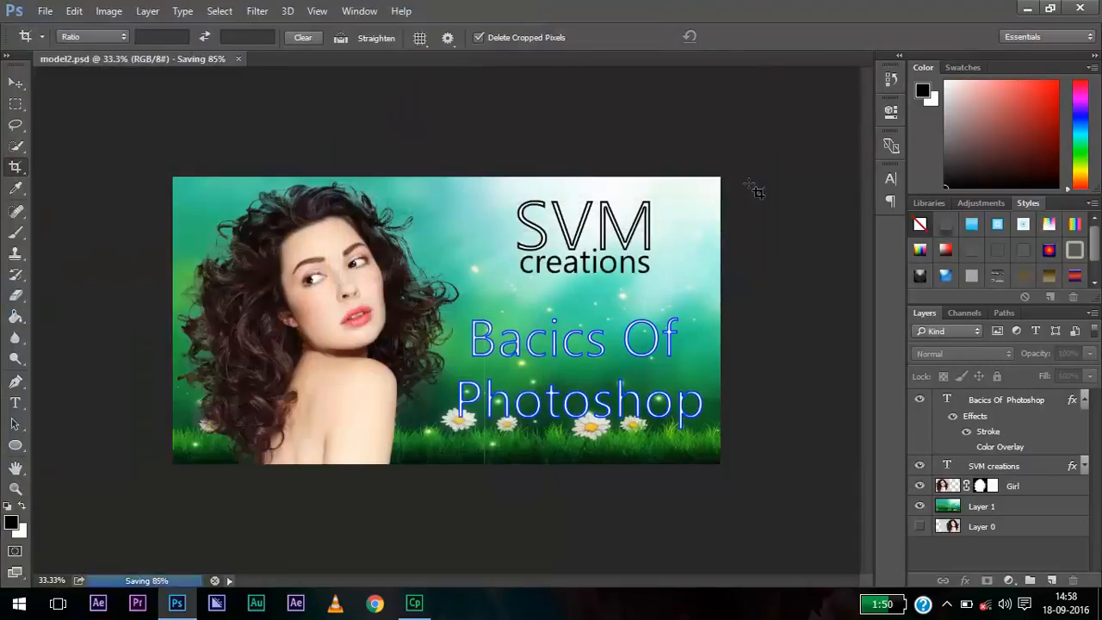
Save a JPEG copy named Demo to the Desktop at Maximum quality 12, without replacing model2.jpg
left_click(45, 11)
left_click(119, 189)
left_click(215, 327)
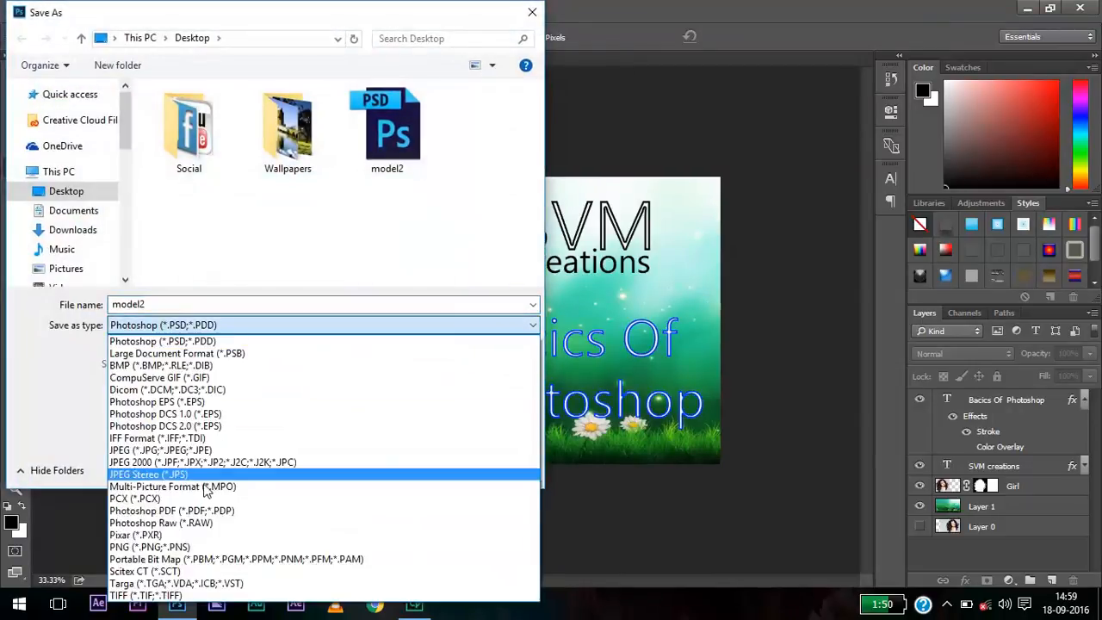
left_click(310, 448)
left_click(414, 467)
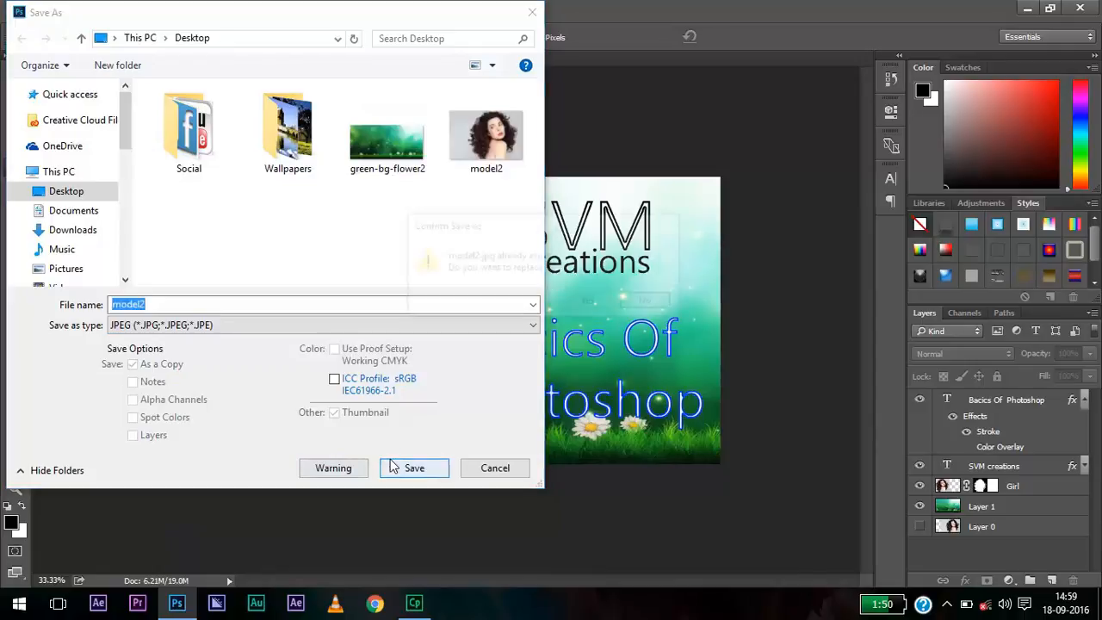
left_click(650, 303)
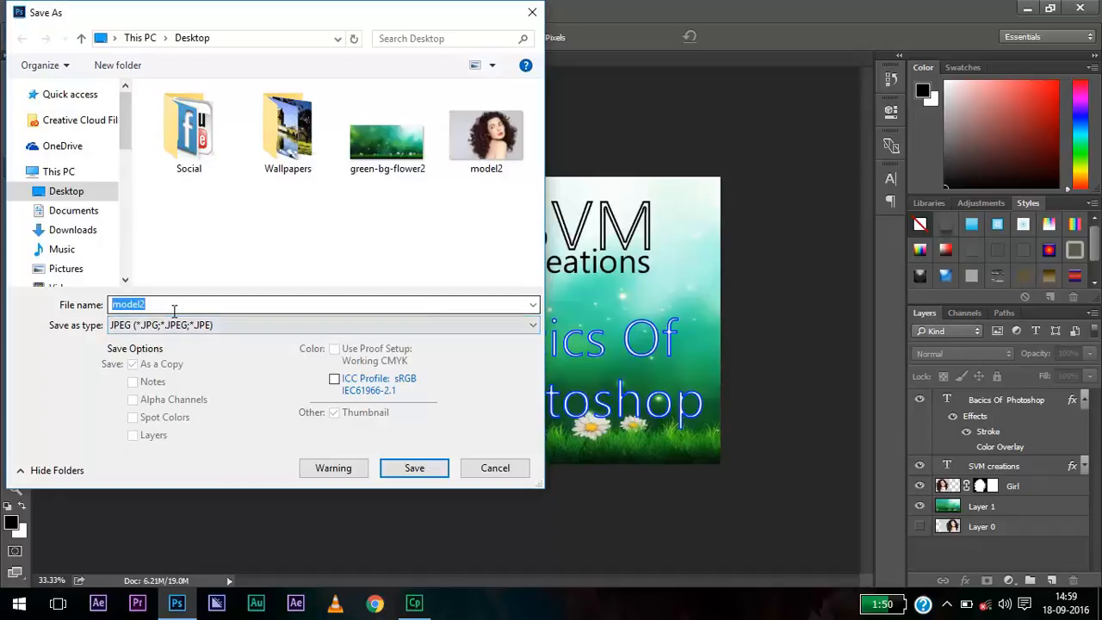
left_click(207, 325)
left_click(207, 325)
double_click(201, 310)
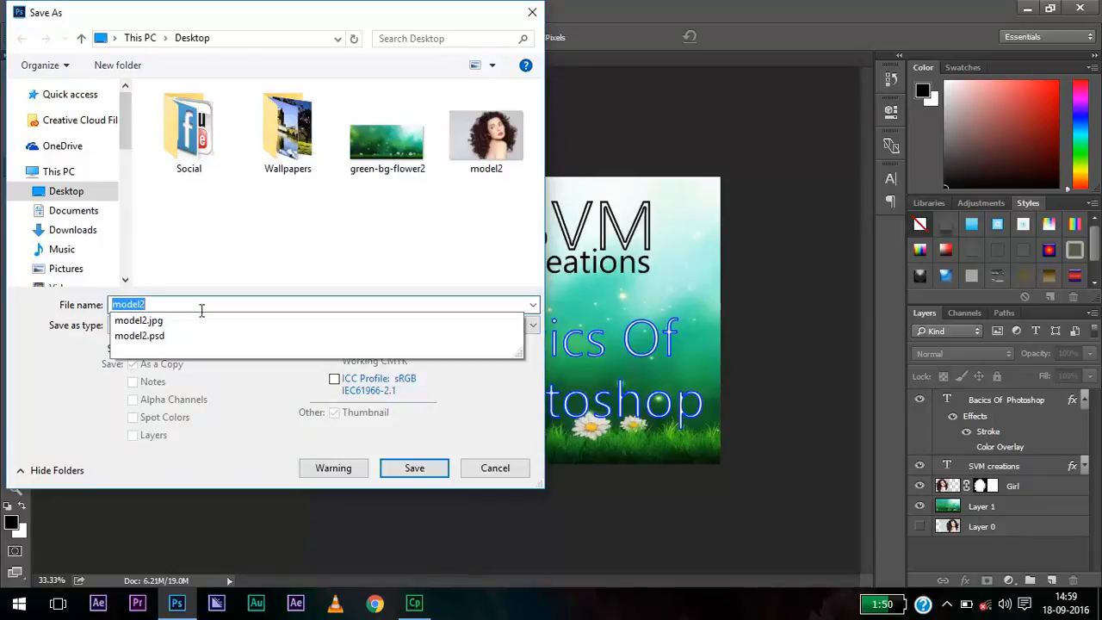
type("Demo")
key("Return")
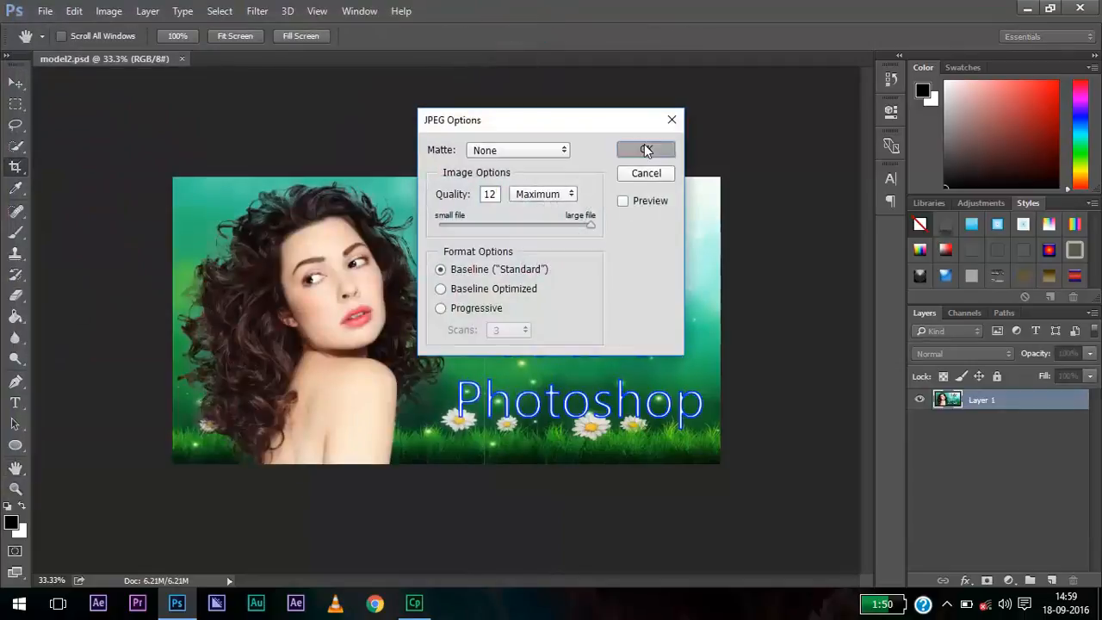
left_click(645, 149)
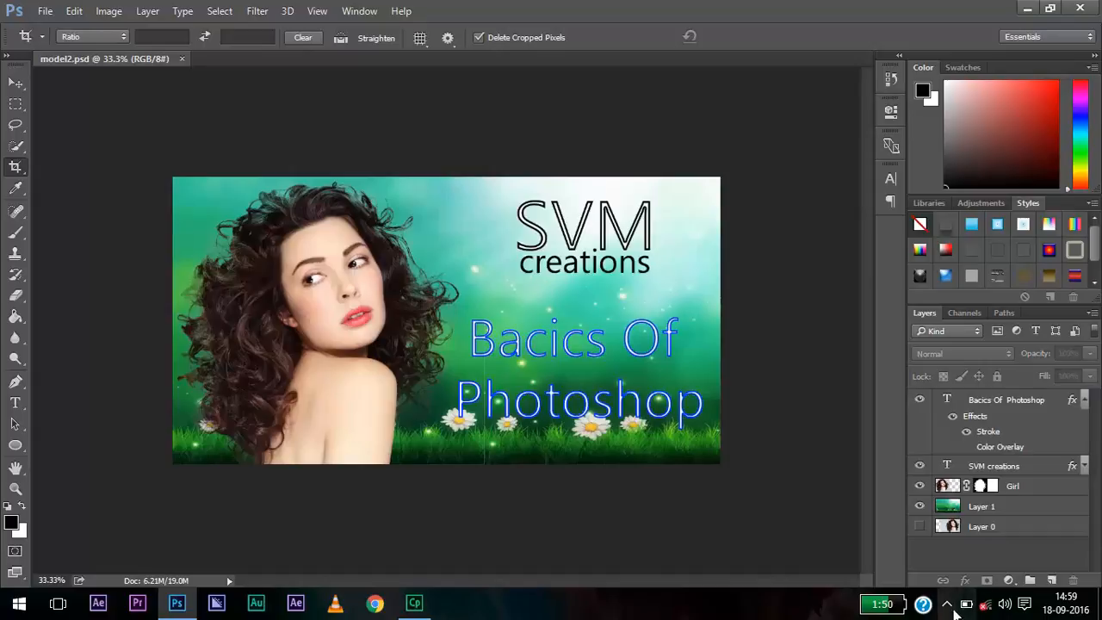
left_click(1006, 398)
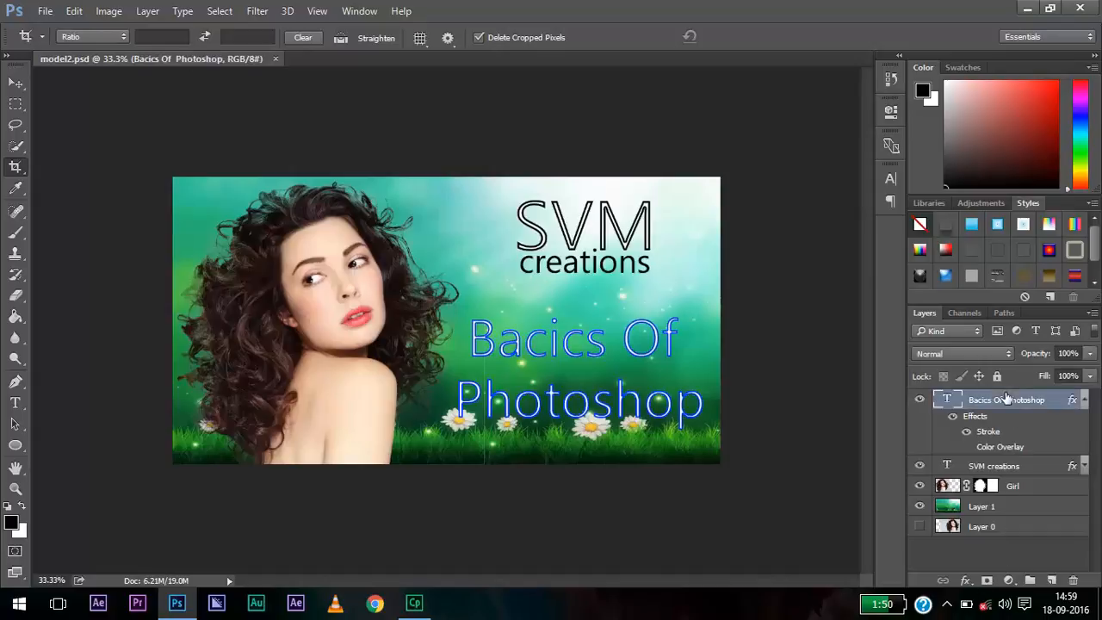
left_click(994, 526, "ctrl")
left_click(994, 508, "ctrl")
key("Delete")
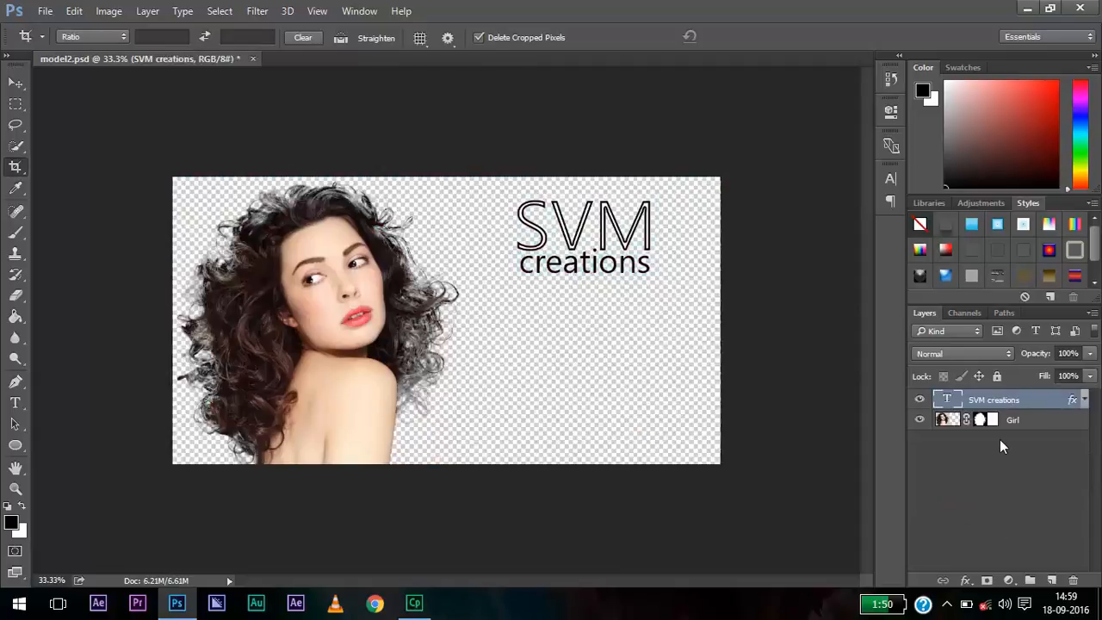
key("ctrl+z")
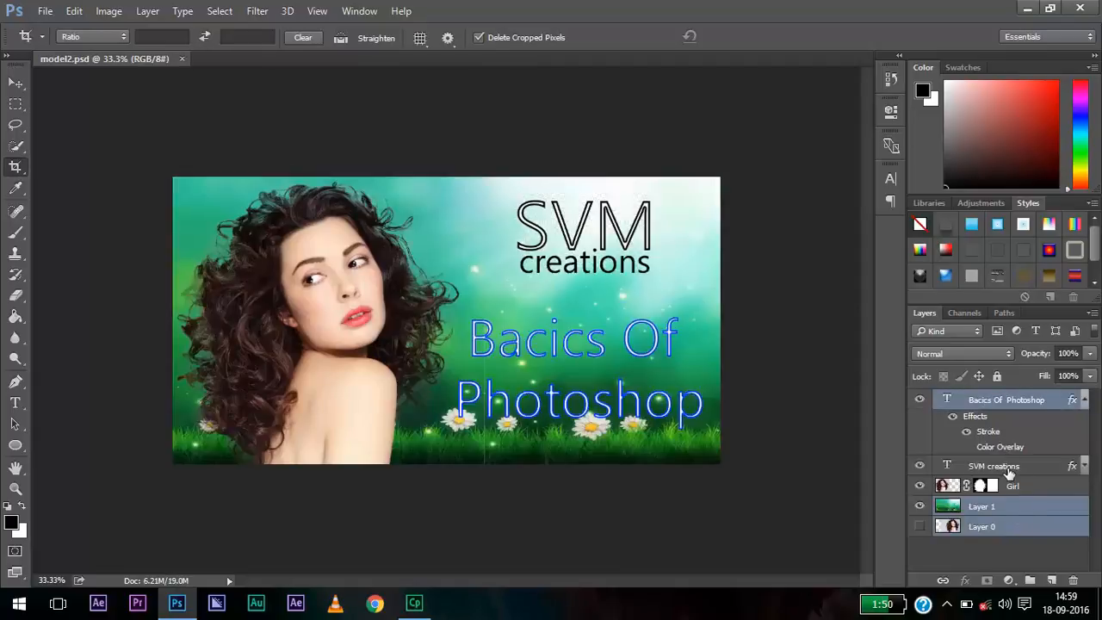
Delete Layer 1 and Layer 0, leaving the "Bacics Of Photoshop" text layer out of the selection
left_click(997, 403, "ctrl")
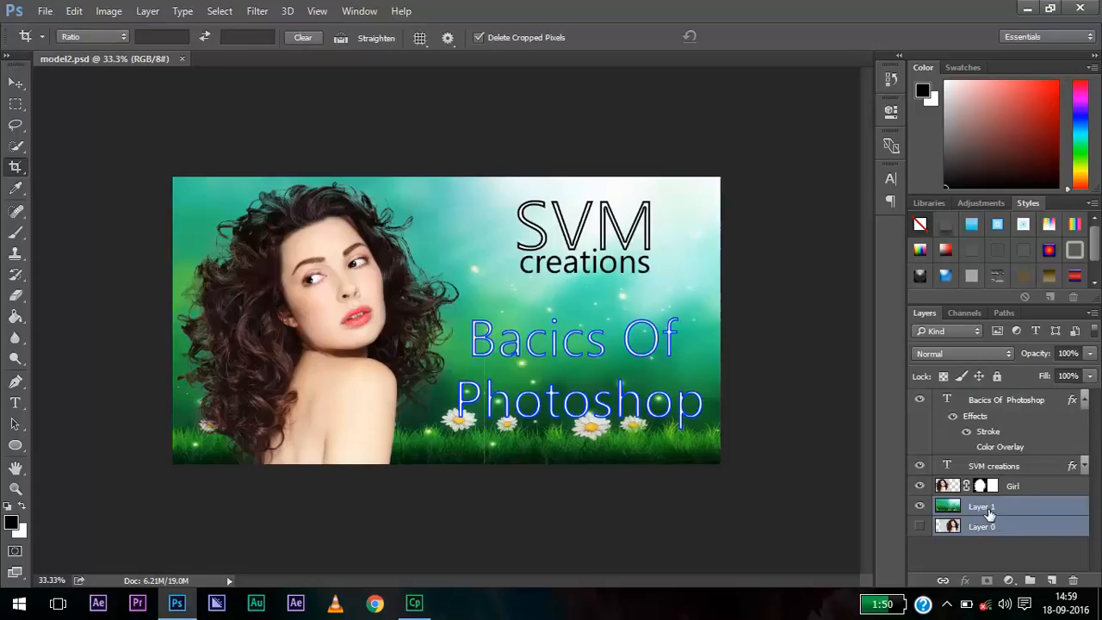
key("Delete")
left_click(1016, 543)
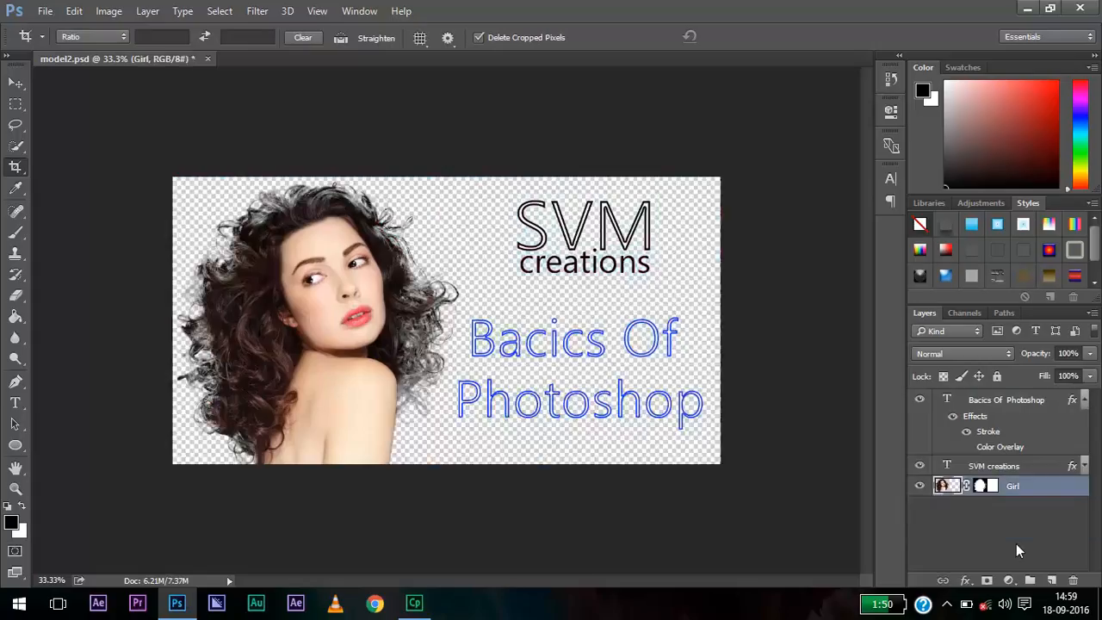
Save the transparent composition to the Desktop as a PNG named model2, with Smallest / Slow compression and no interlacing
left_click(45, 12)
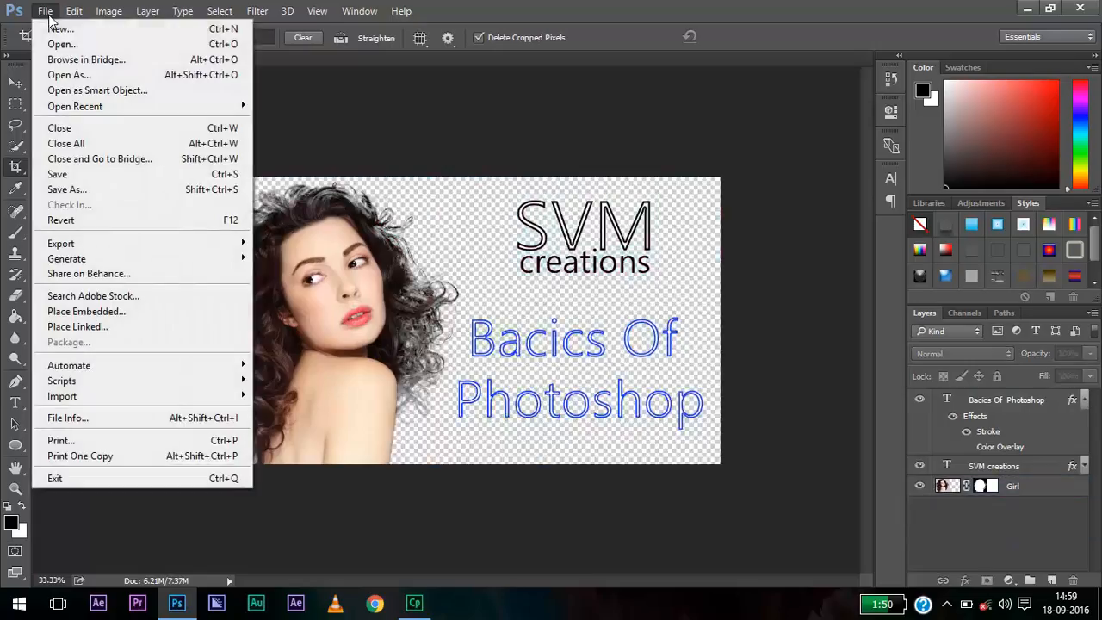
left_click(107, 190)
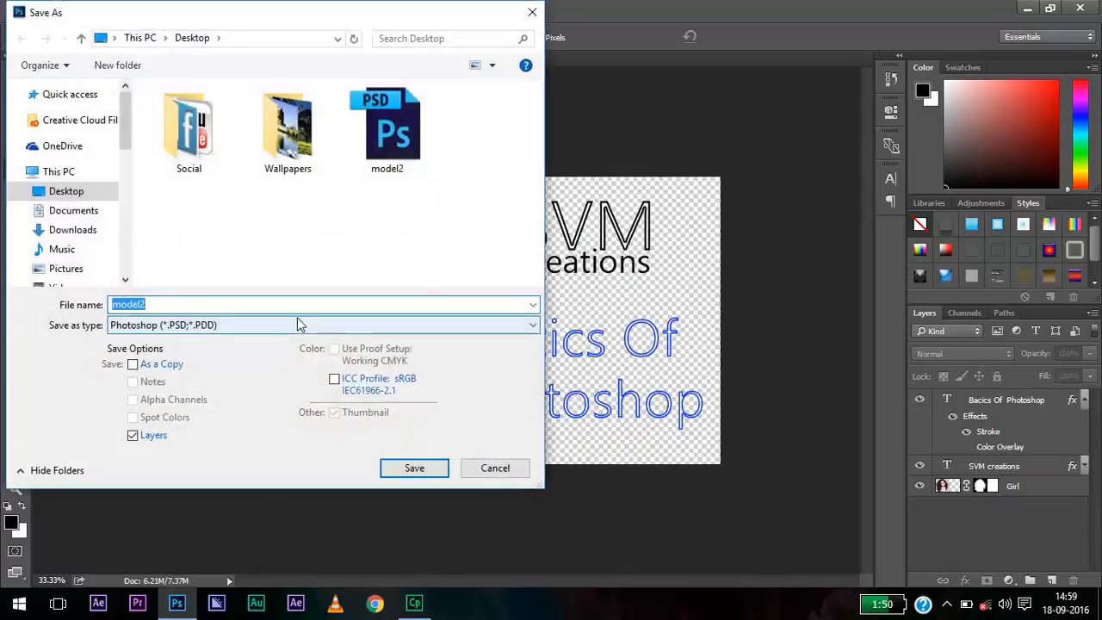
left_click(300, 325)
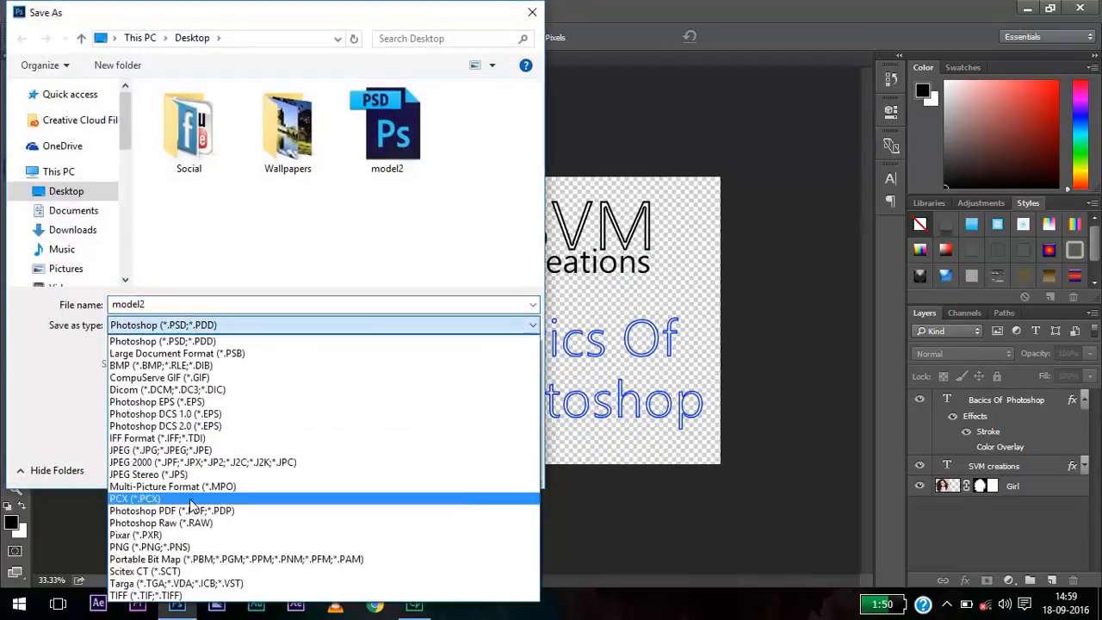
left_click(168, 546)
left_click(409, 470)
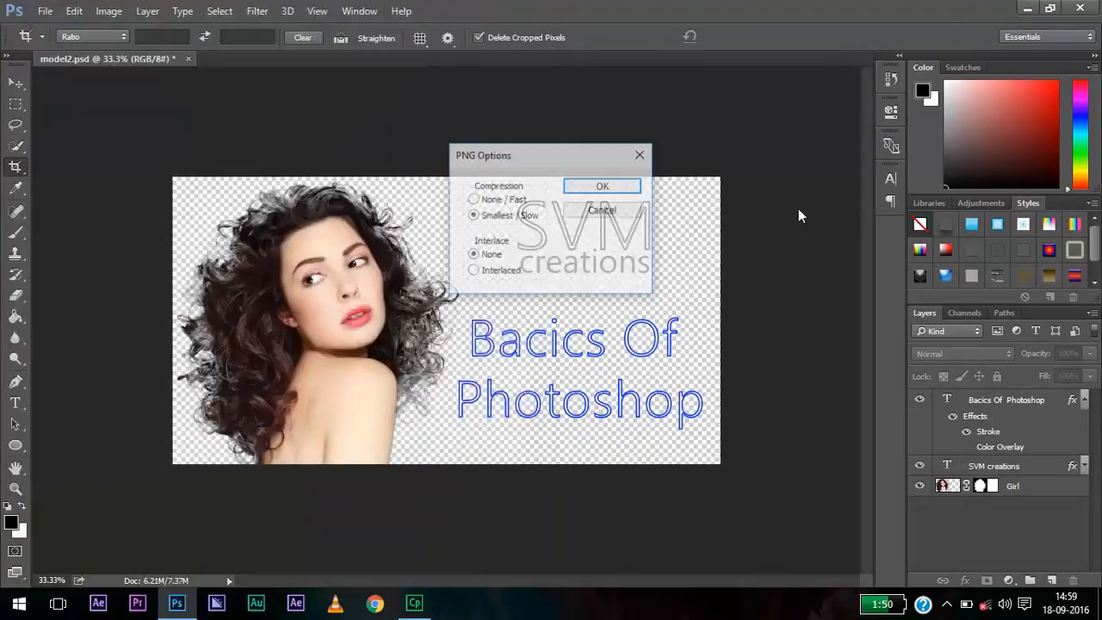
left_click(600, 188)
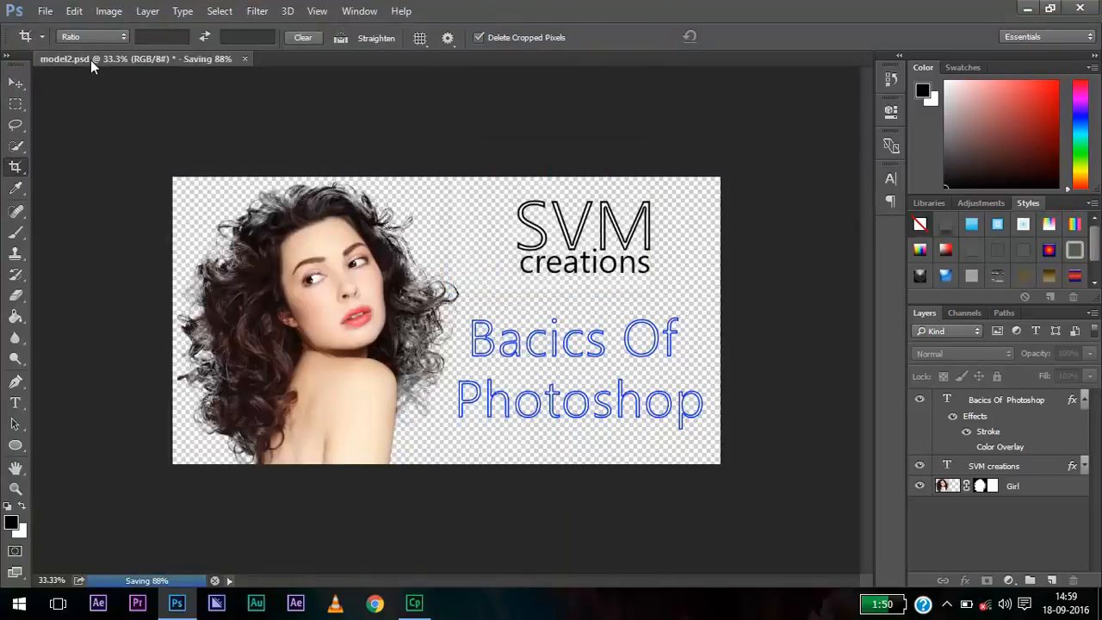
left_click(45, 10)
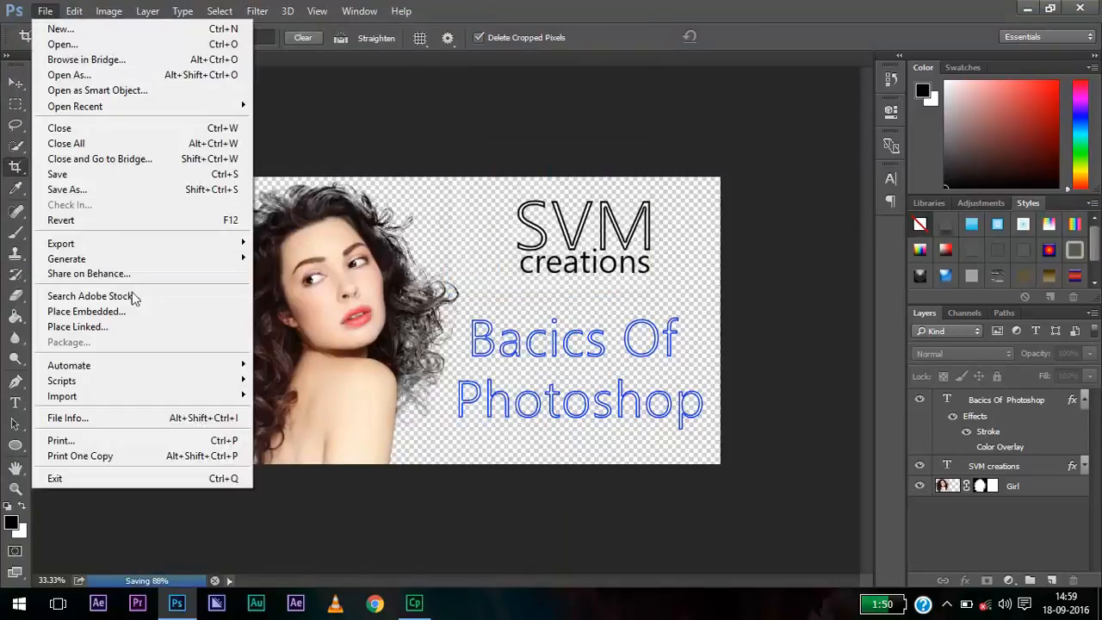
left_click(160, 189)
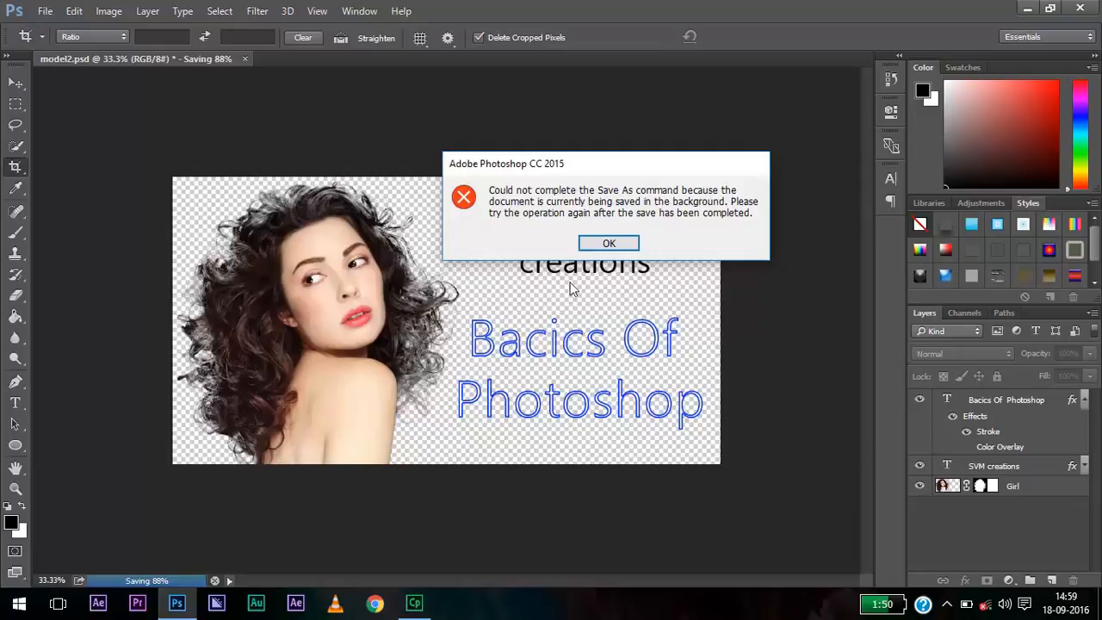
left_click(608, 244)
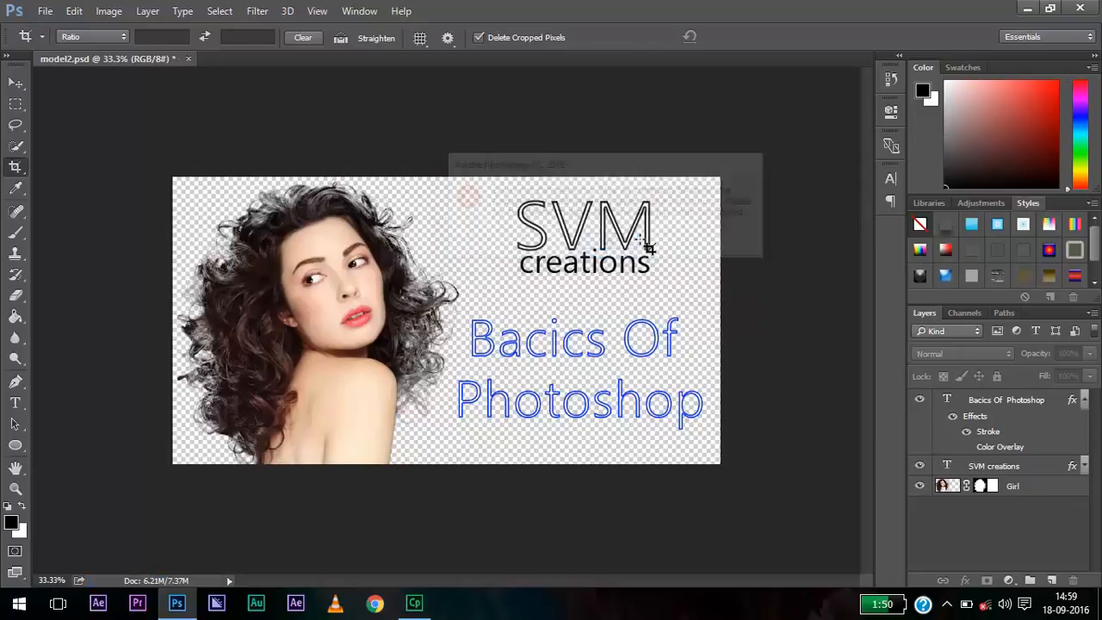
Save the composition without its background as a JPEG named Demo 2 on the Desktop at Maximum quality 12, without replacing model2.jpg
left_click(44, 12)
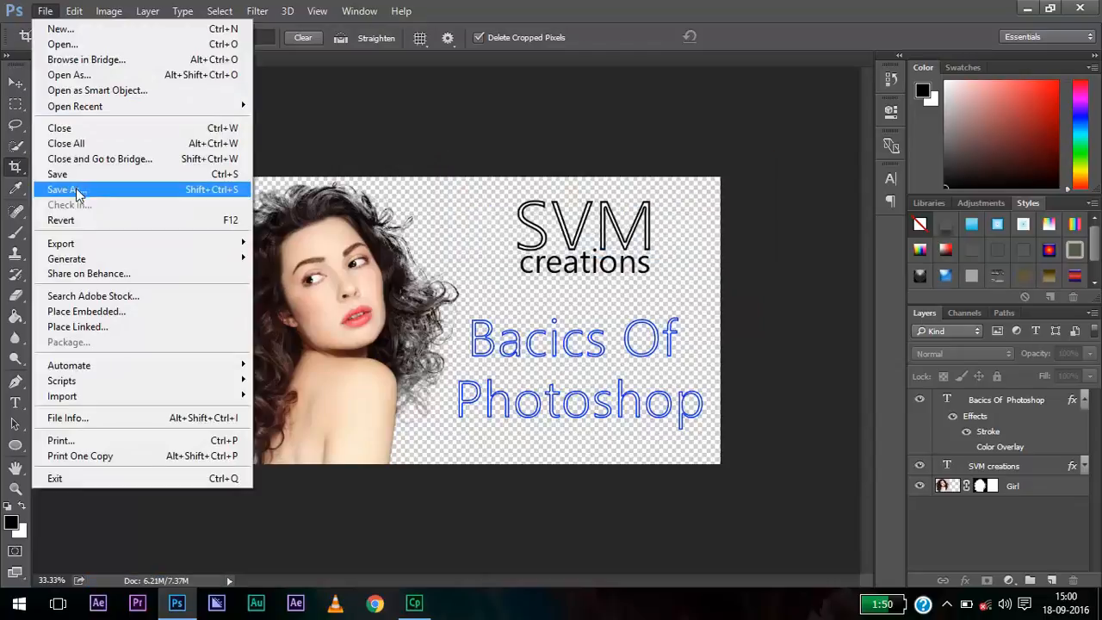
left_click(76, 190)
left_click(164, 325)
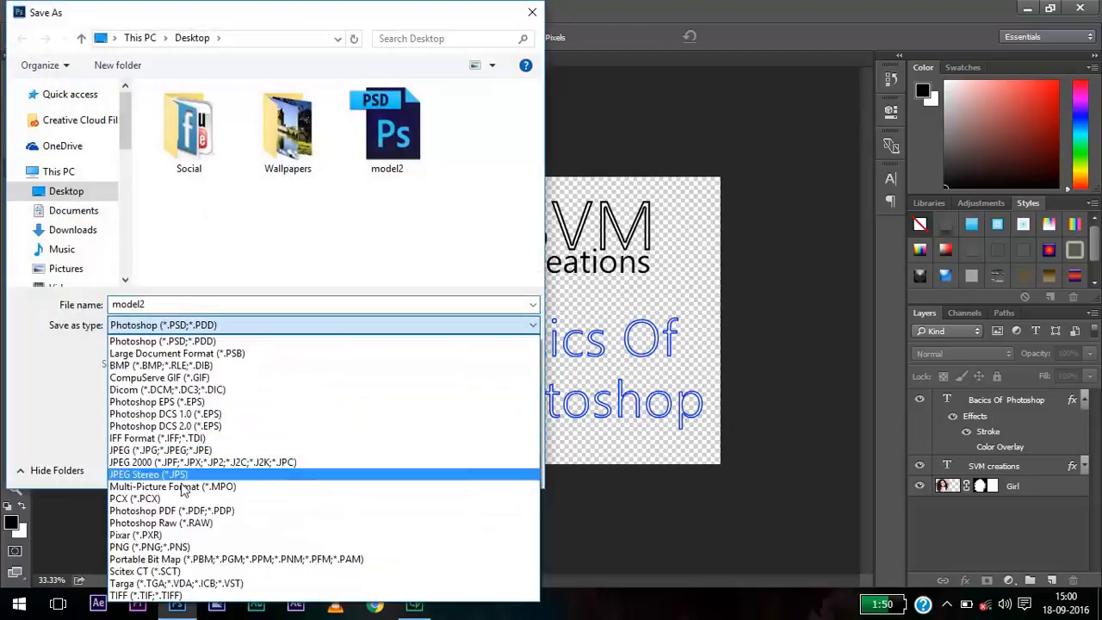
left_click(158, 450)
left_click(410, 468)
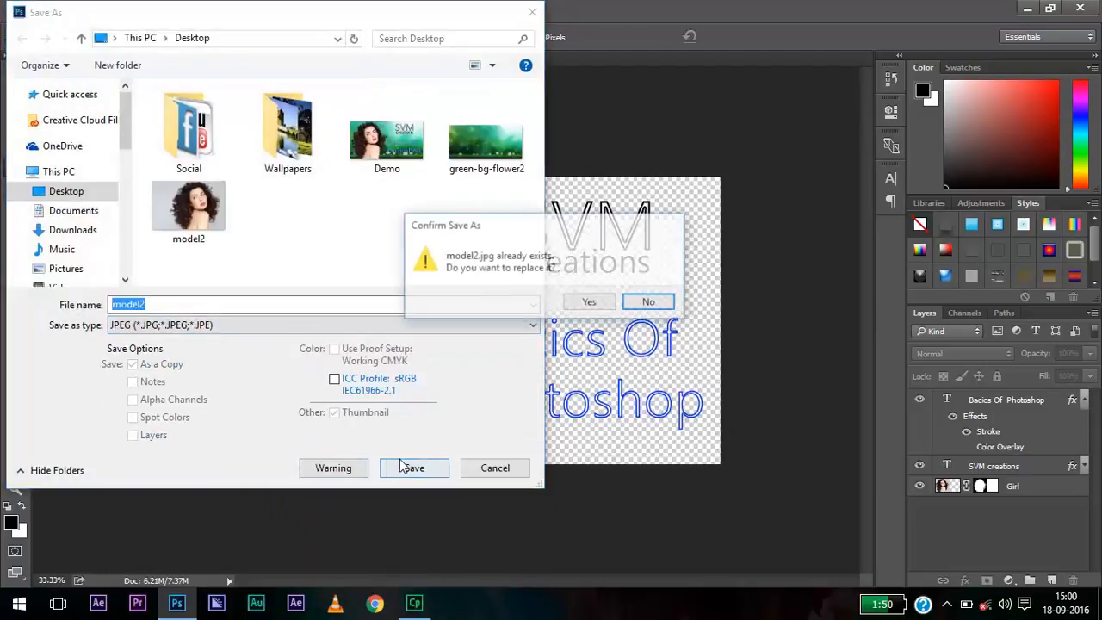
left_click(641, 303)
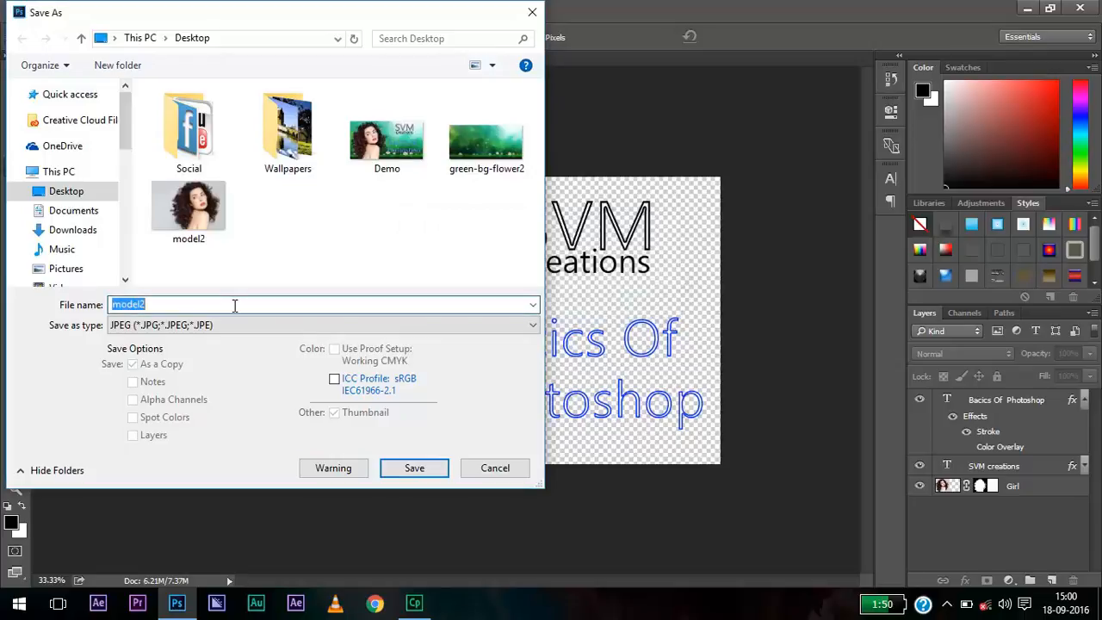
type("Demo 2")
left_click(434, 462)
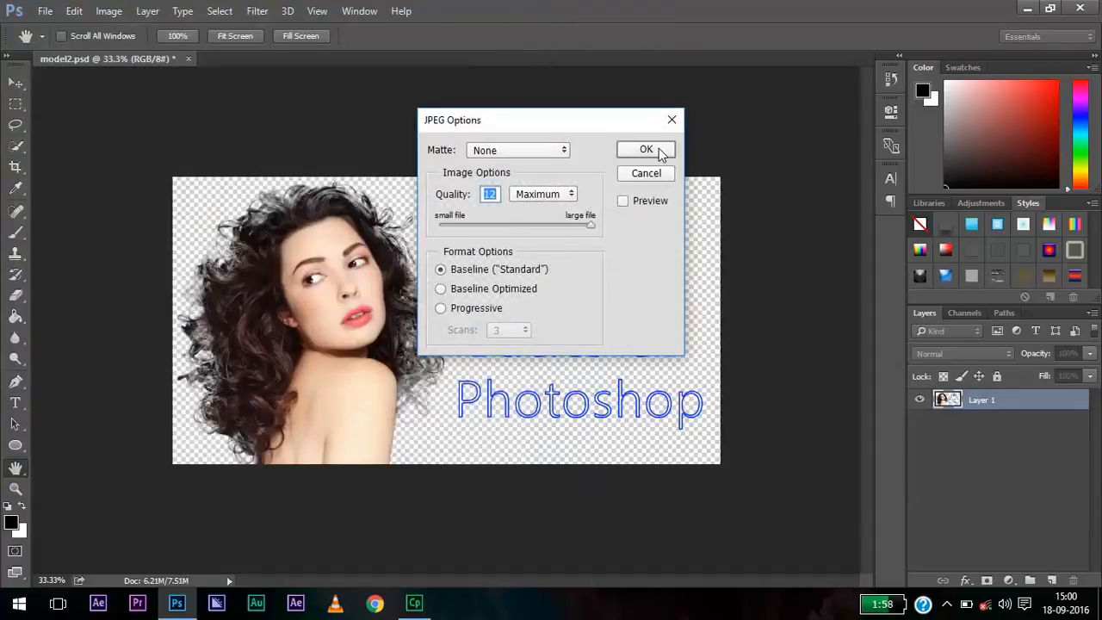
left_click(659, 152)
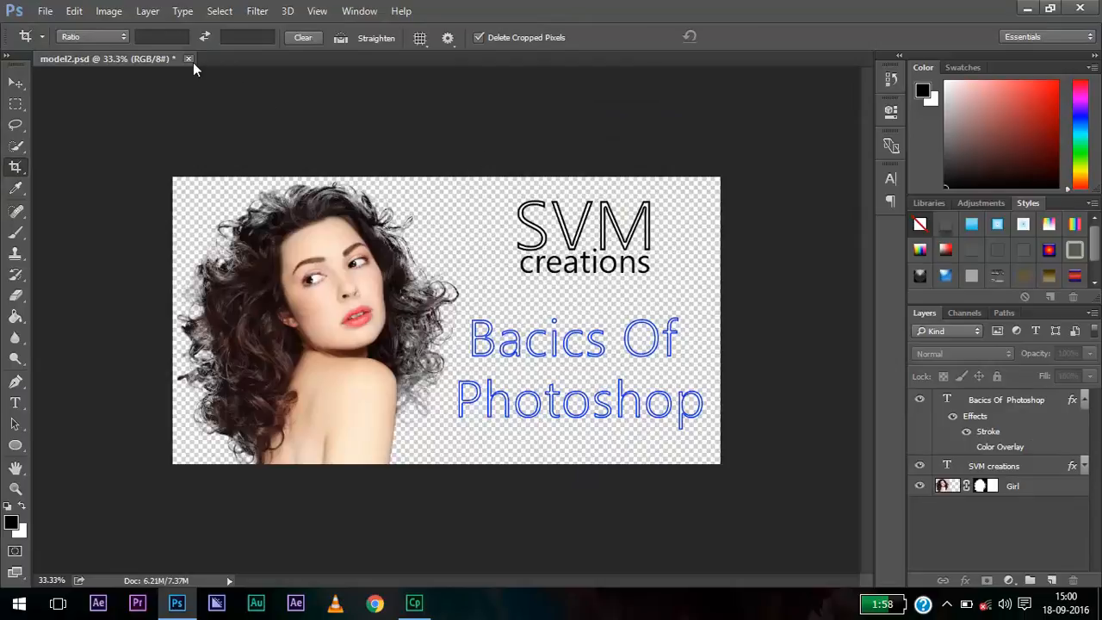
Close the model2.psd document and minimize Photoshop to reveal the desktop
left_click(191, 60)
left_click(597, 230)
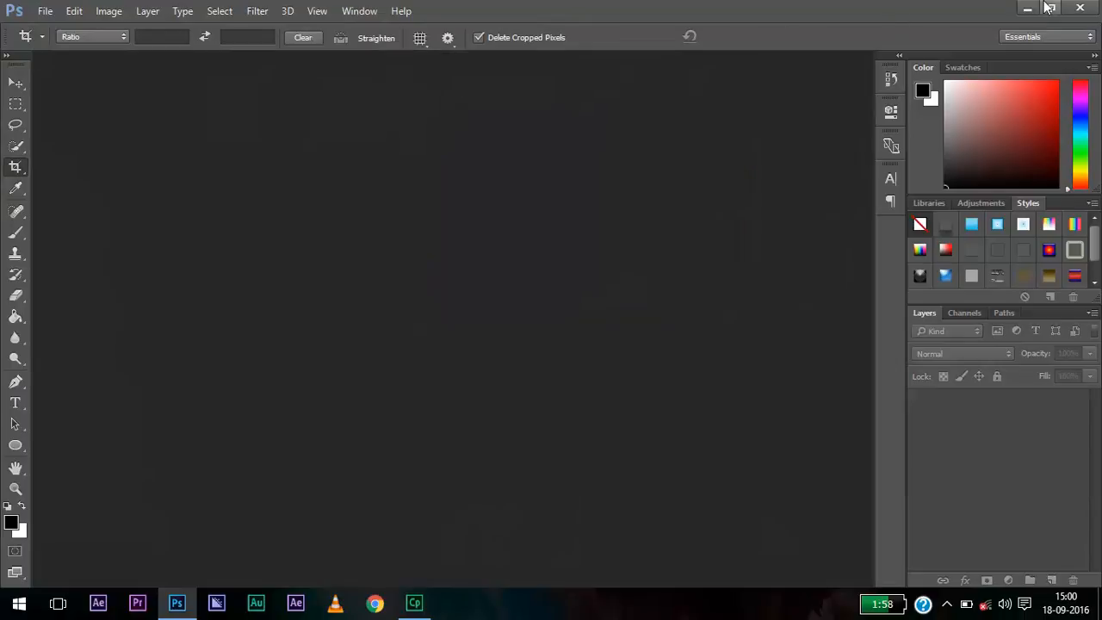
left_click(1028, 8)
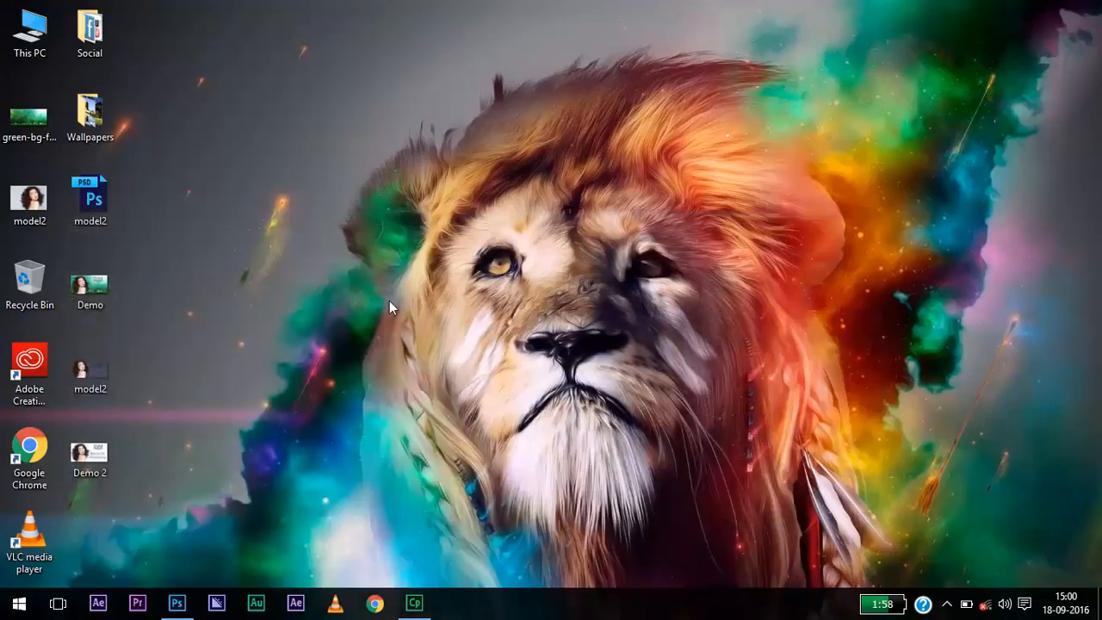
Preview the exported model2 PNG from the desktop in Photos, and check its file type and size in its properties
double_click(101, 367)
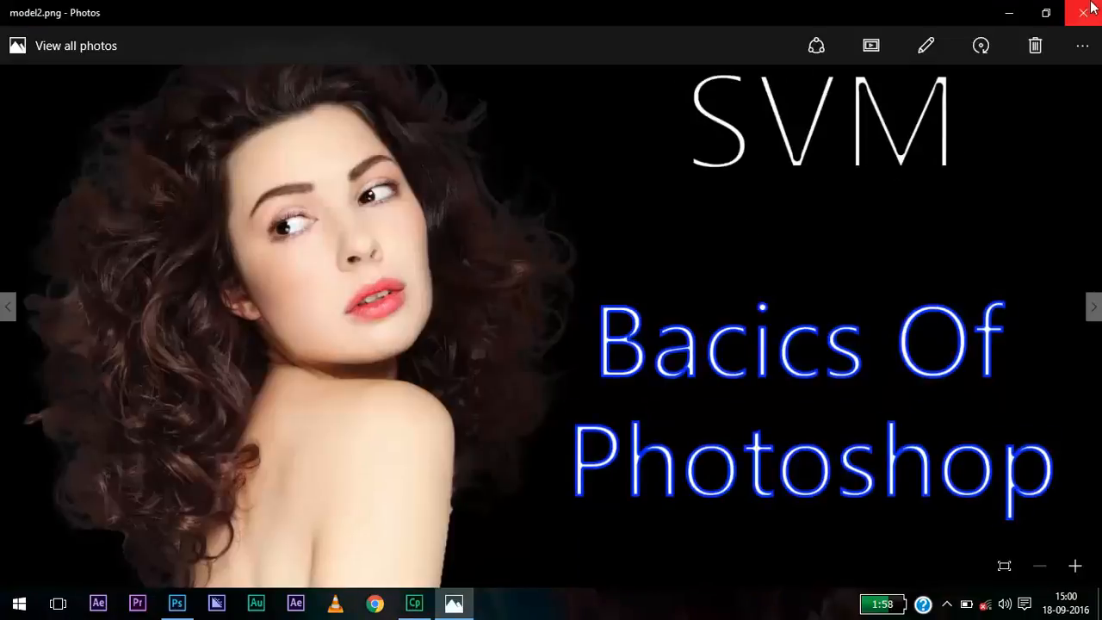
left_click(1091, 7)
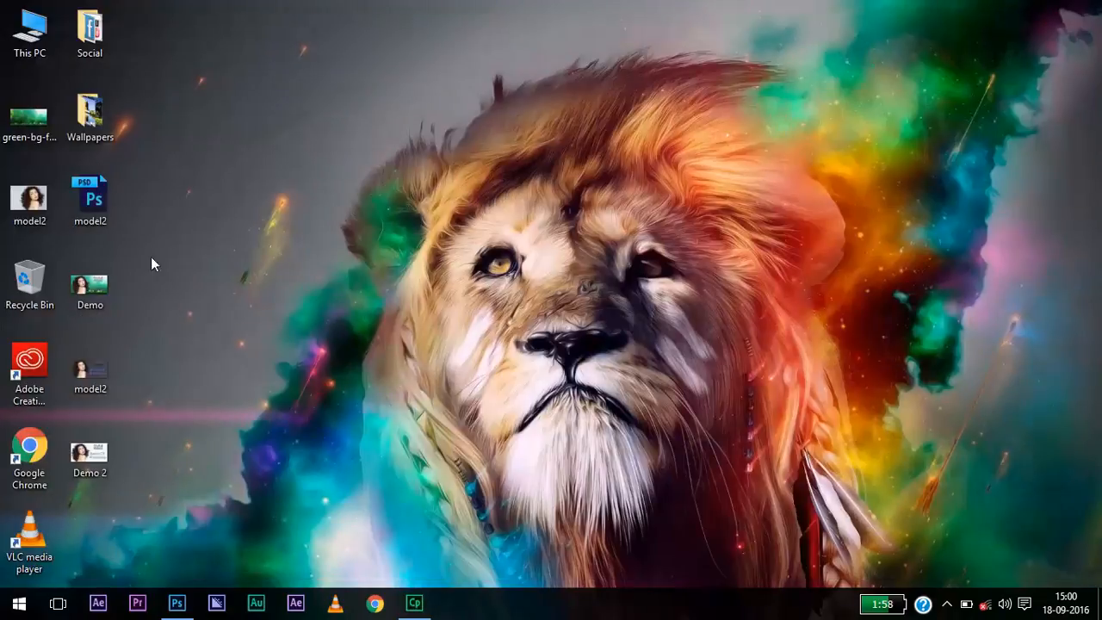
double_click(82, 369, "alt")
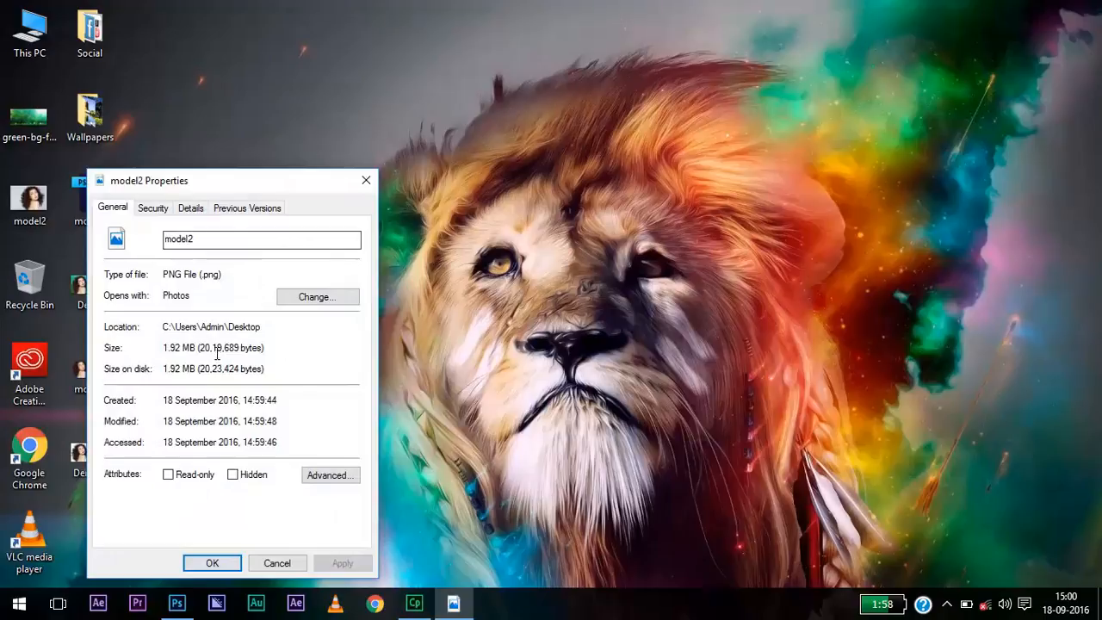
left_click(212, 563)
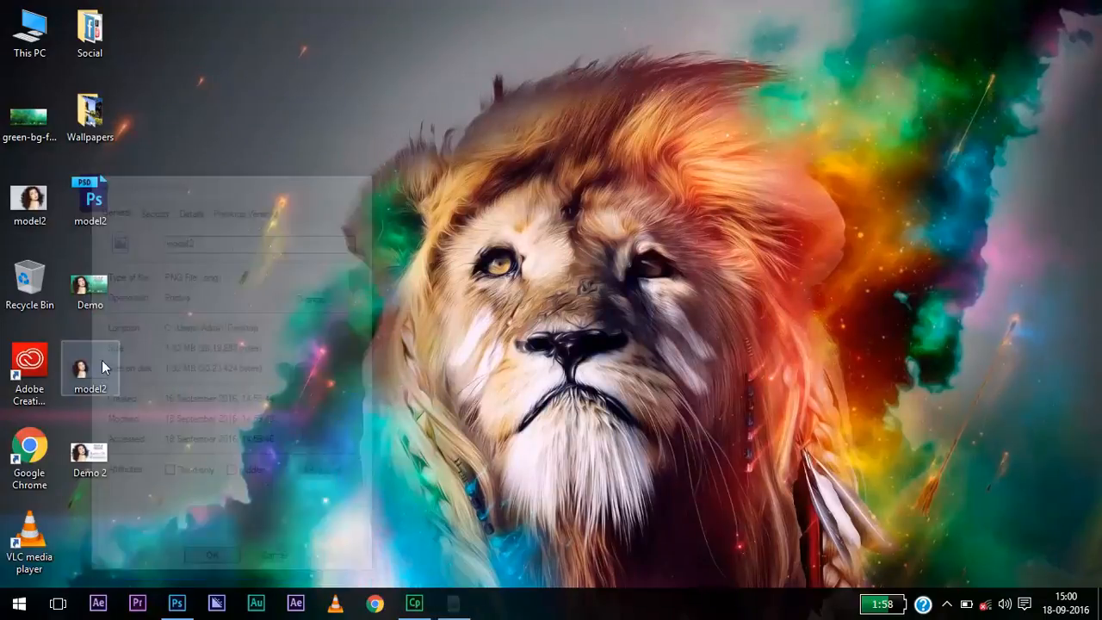